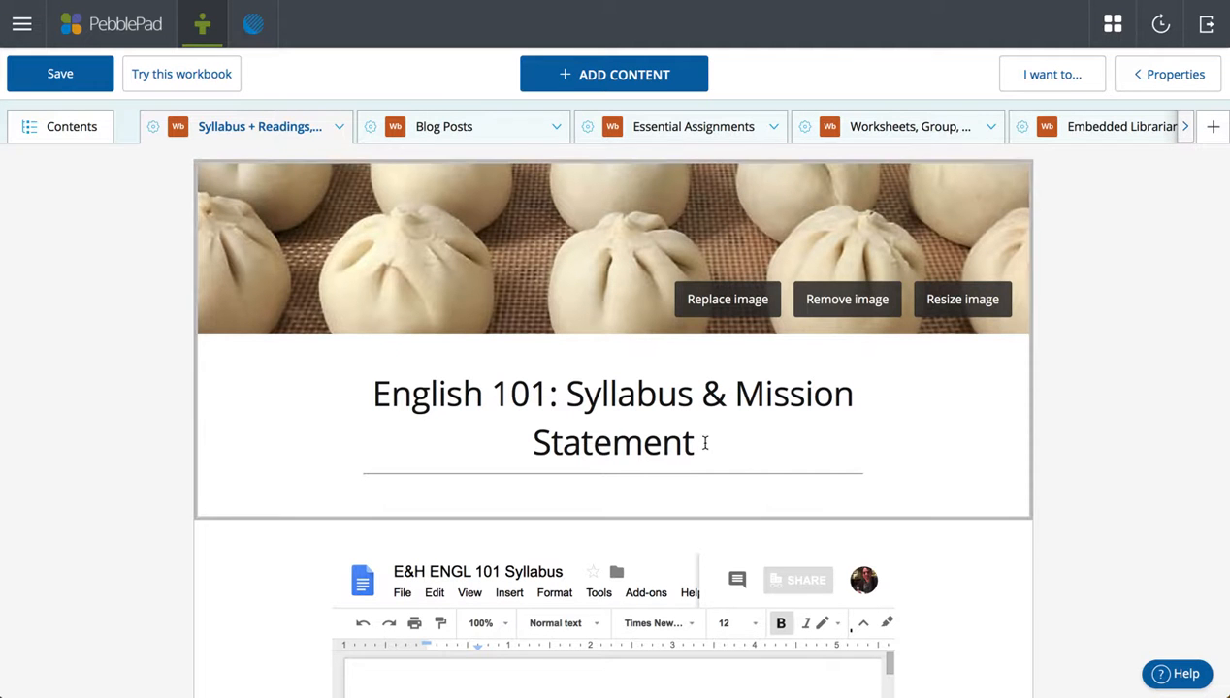
scroll(1118, 414, down, 1)
scroll(1118, 415, down, 2)
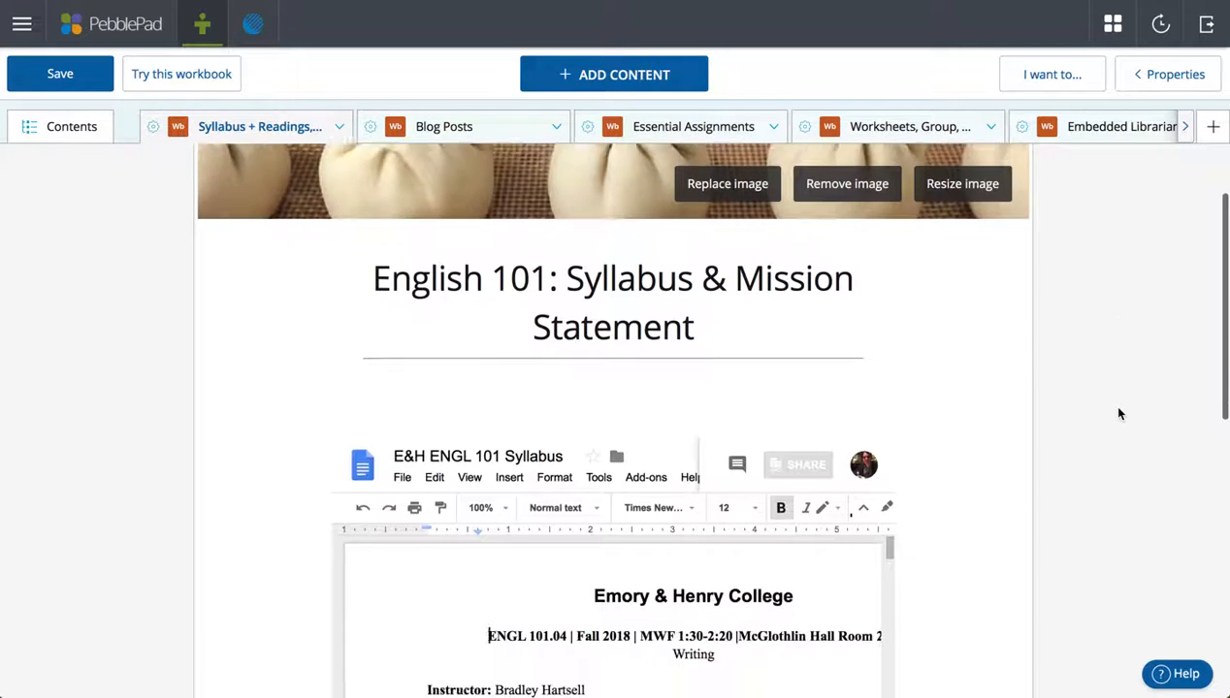
scroll(1118, 414, up, 2)
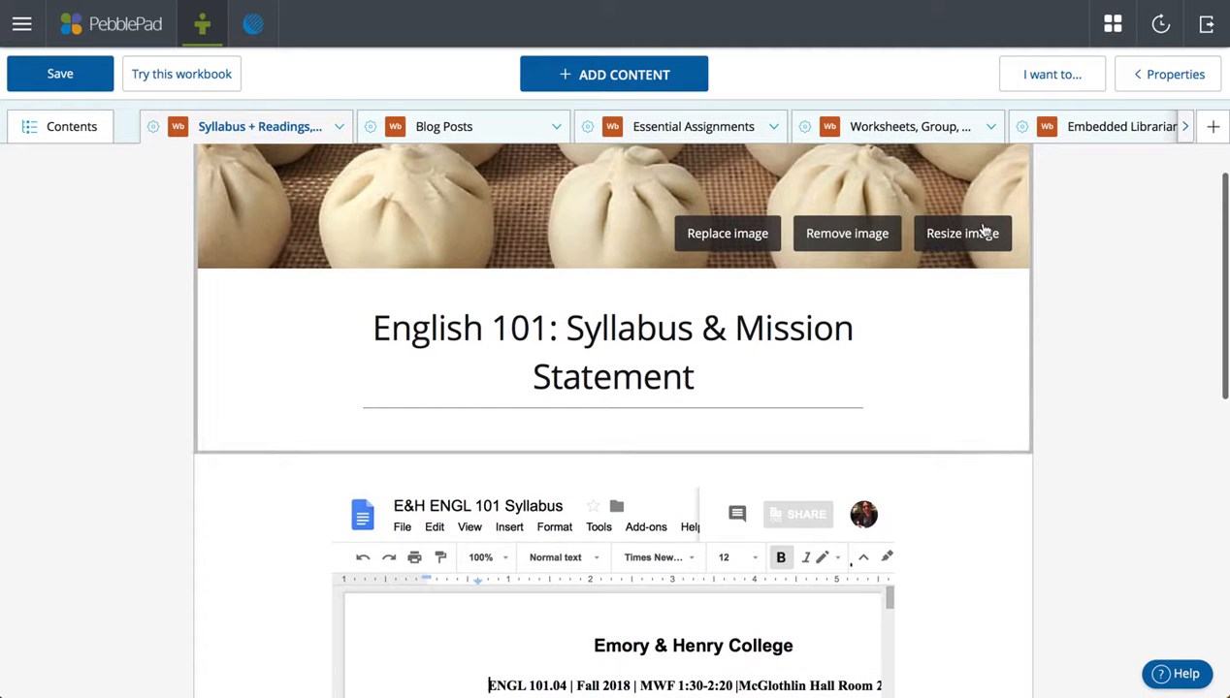
scroll(1040, 379, down, 1)
scroll(1040, 378, down, 5)
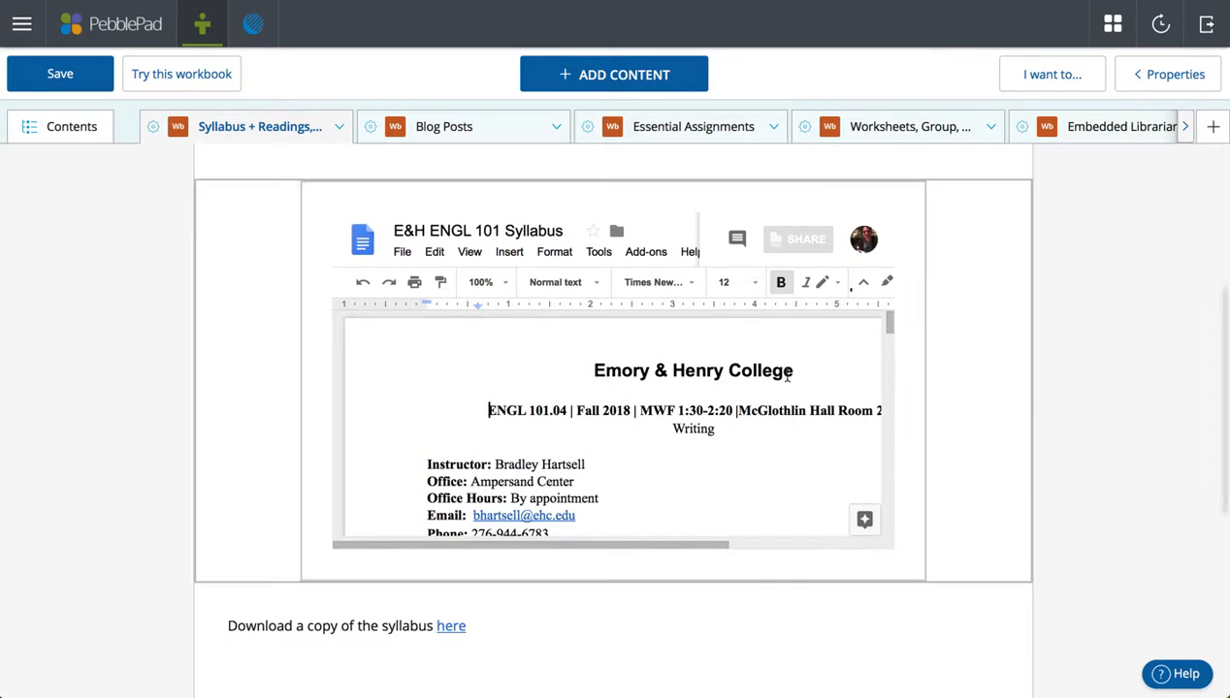
scroll(786, 377, right, 2)
scroll(787, 376, down, 5)
scroll(787, 376, down, 1)
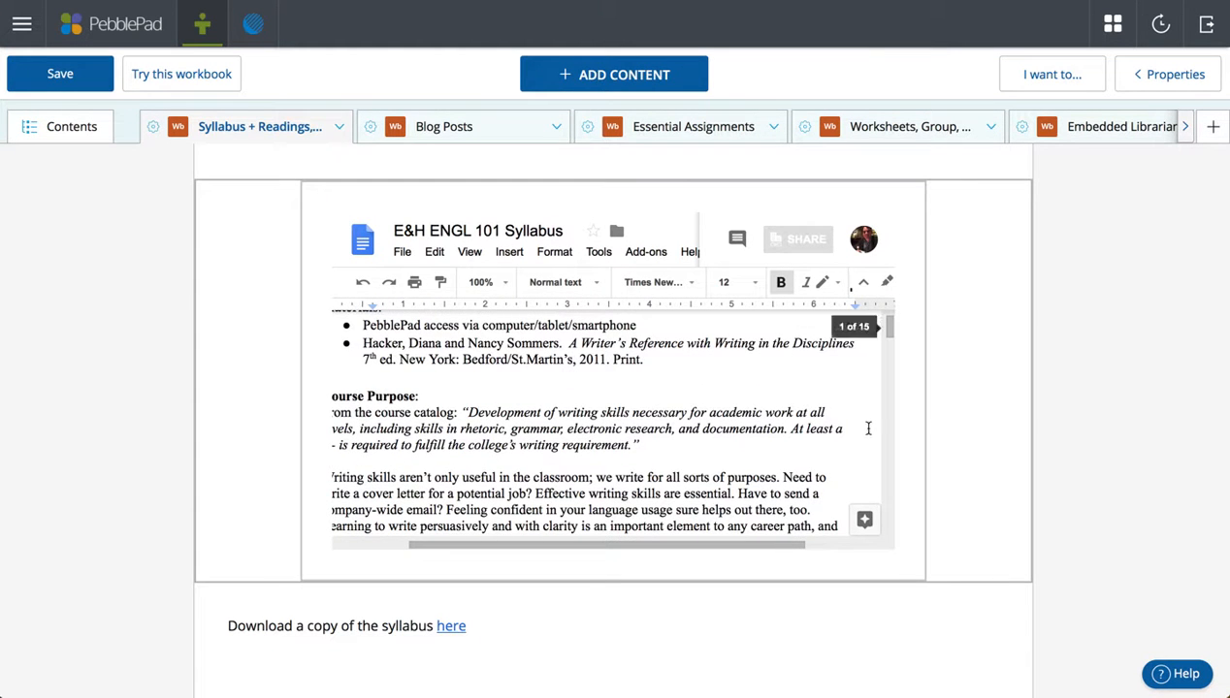
scroll(767, 427, down, 4)
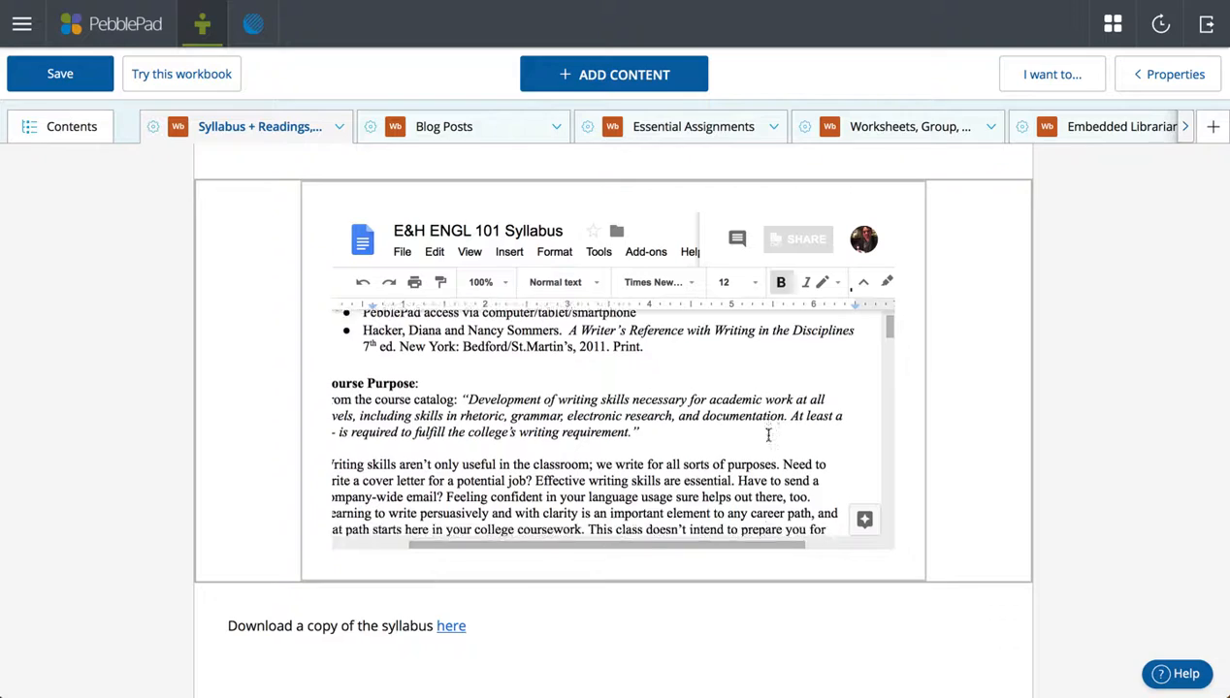
scroll(769, 436, down, 15)
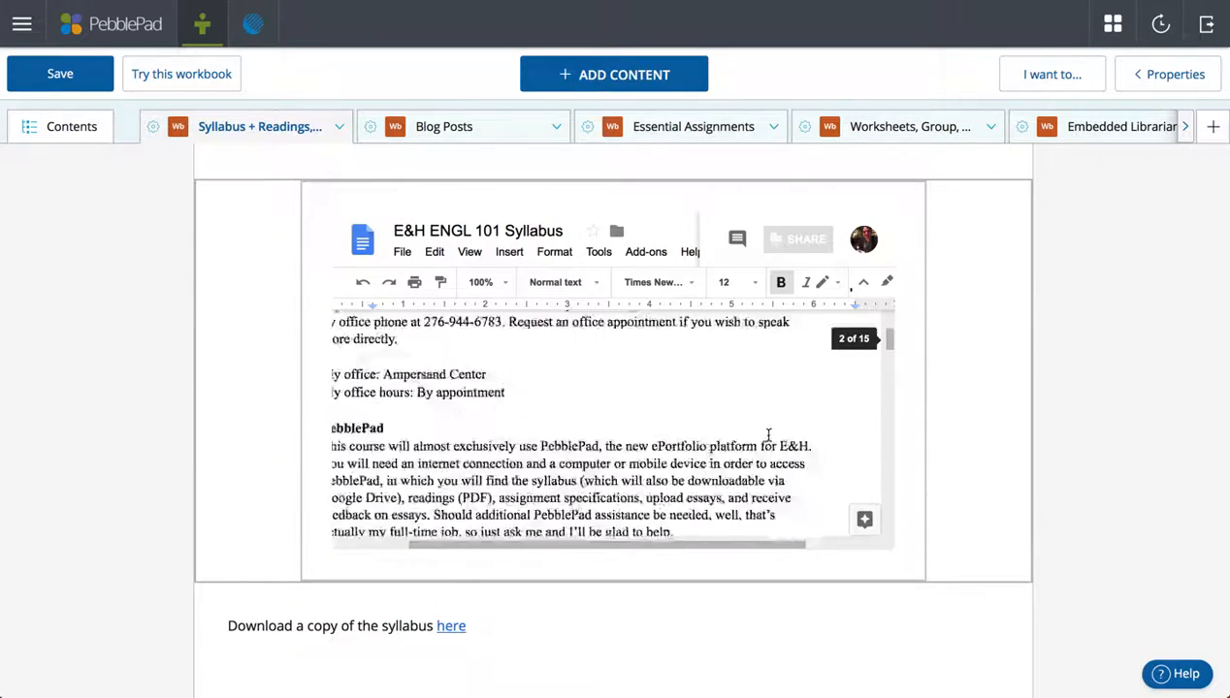
scroll(768, 435, down, 15)
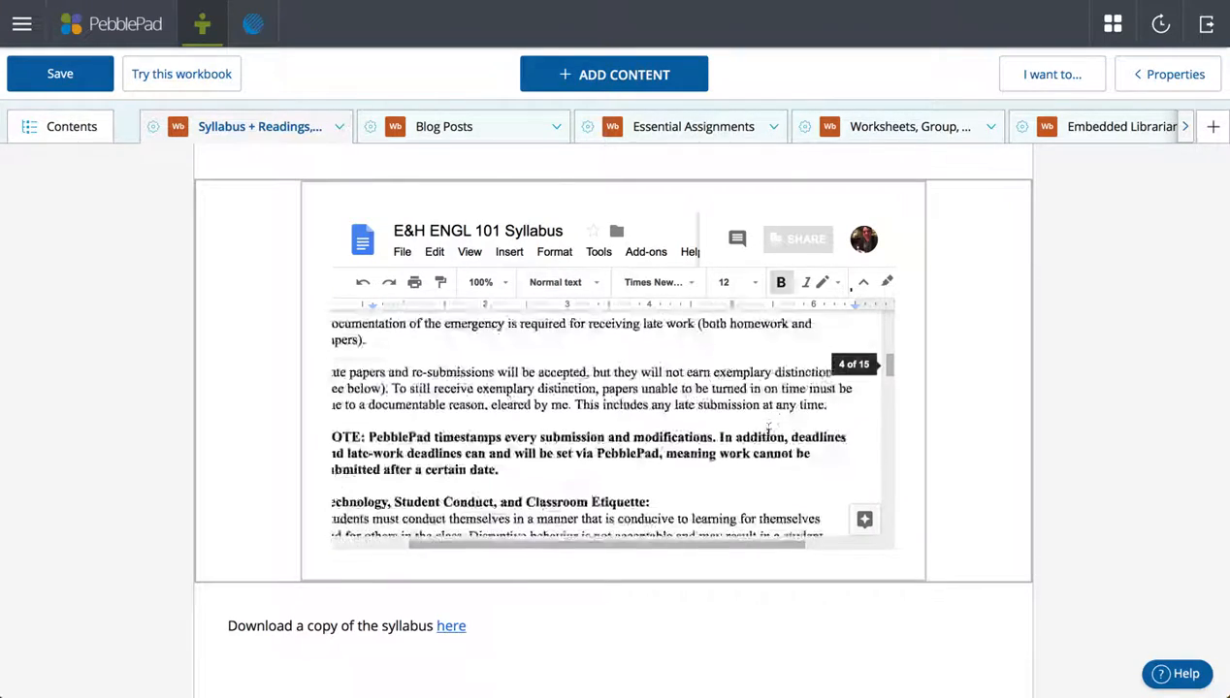
scroll(768, 436, down, 20)
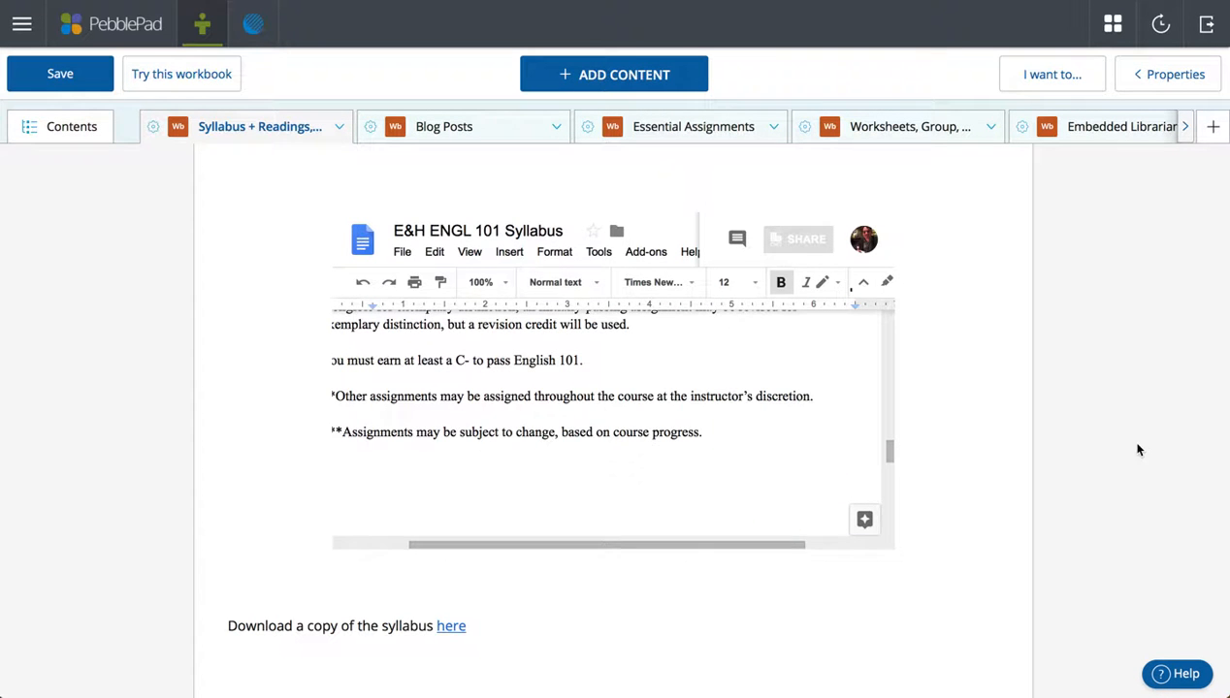
scroll(1061, 476, down, 5)
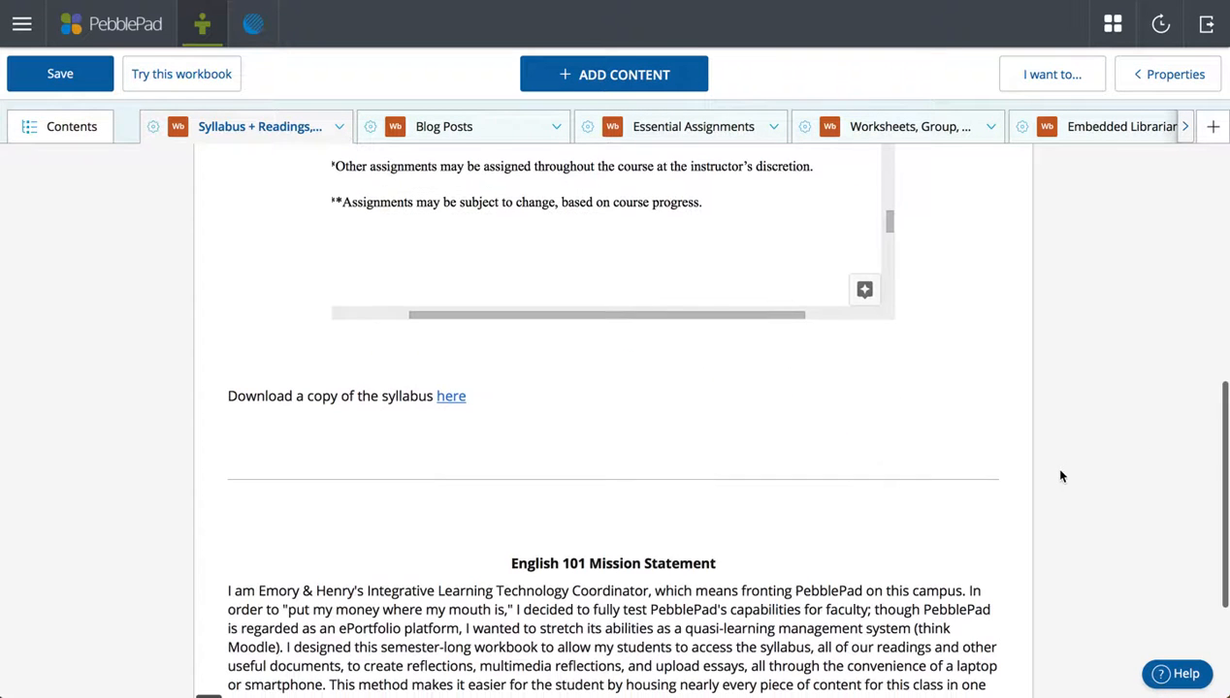
Highlight the download-the-syllabus sentence and start a link on it, then cancel the link.
click(527, 406)
drag(493, 400, 229, 399)
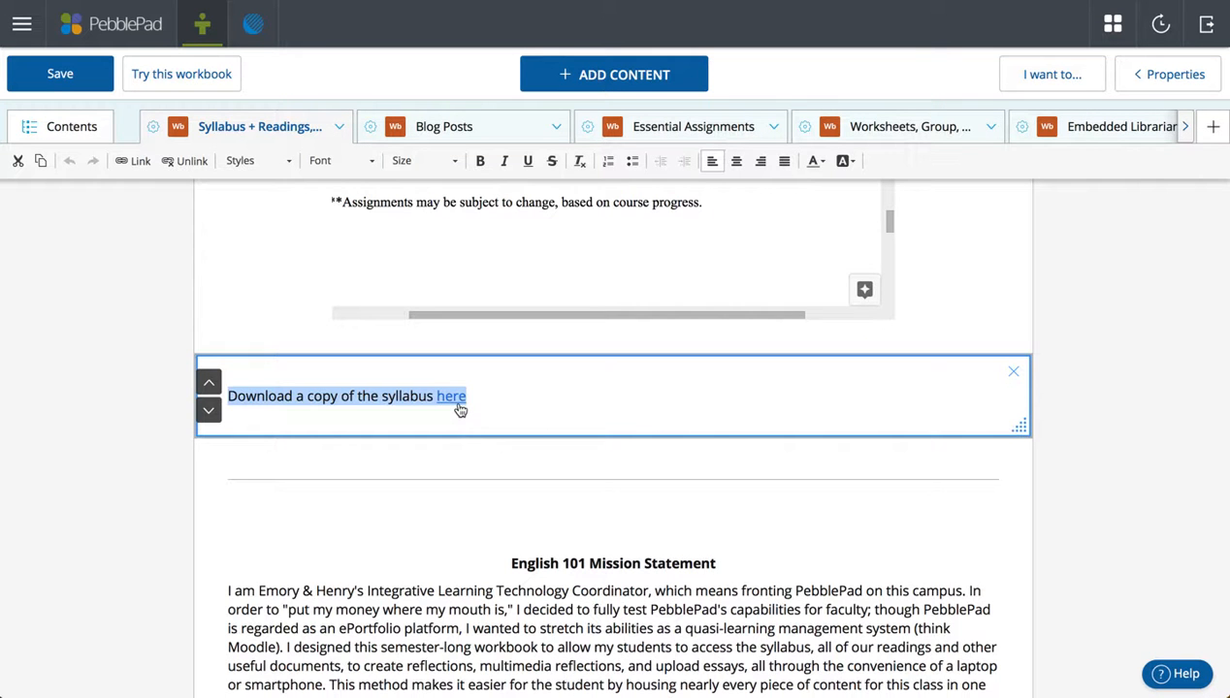
click(136, 160)
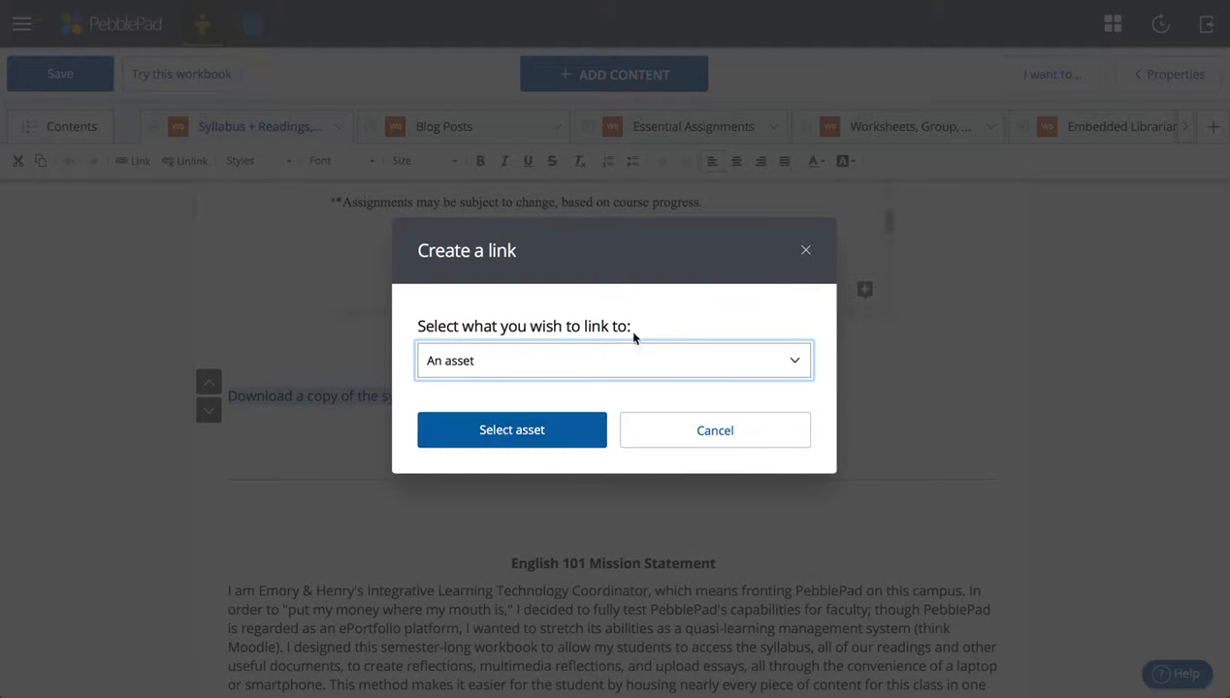
click(808, 253)
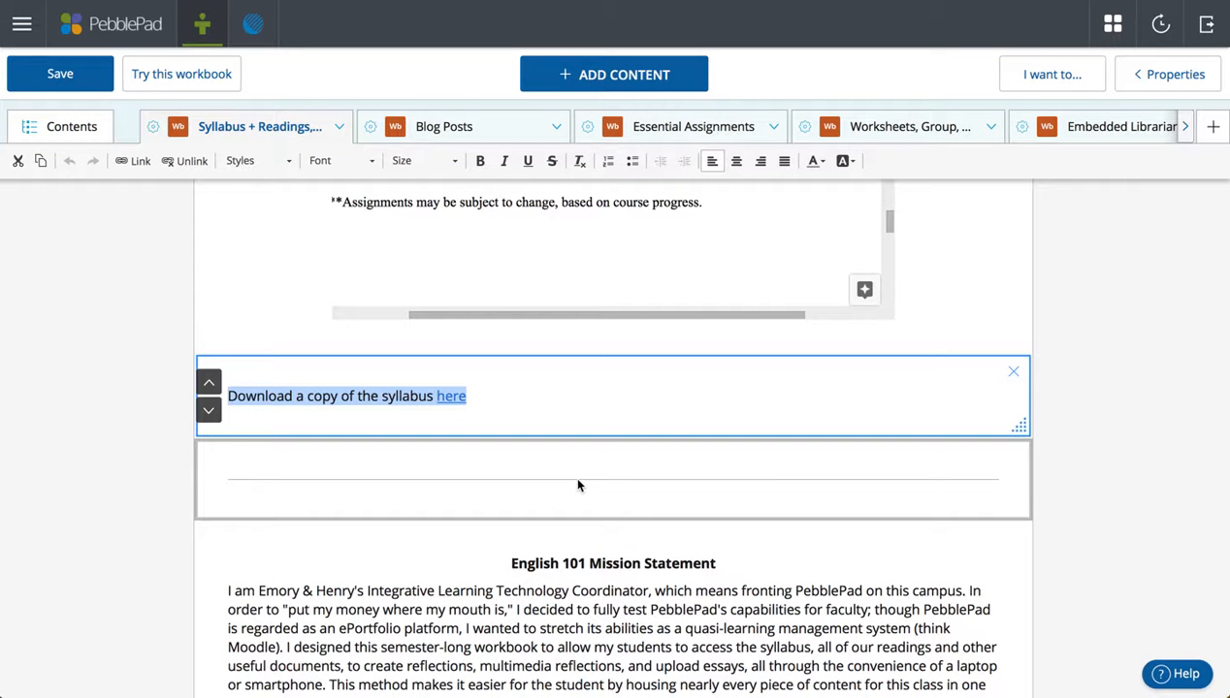
Highlight the English 101 Mission Statement text, then list the Syllabus + Readings pages.
scroll(1125, 472, down, 3)
click(912, 485)
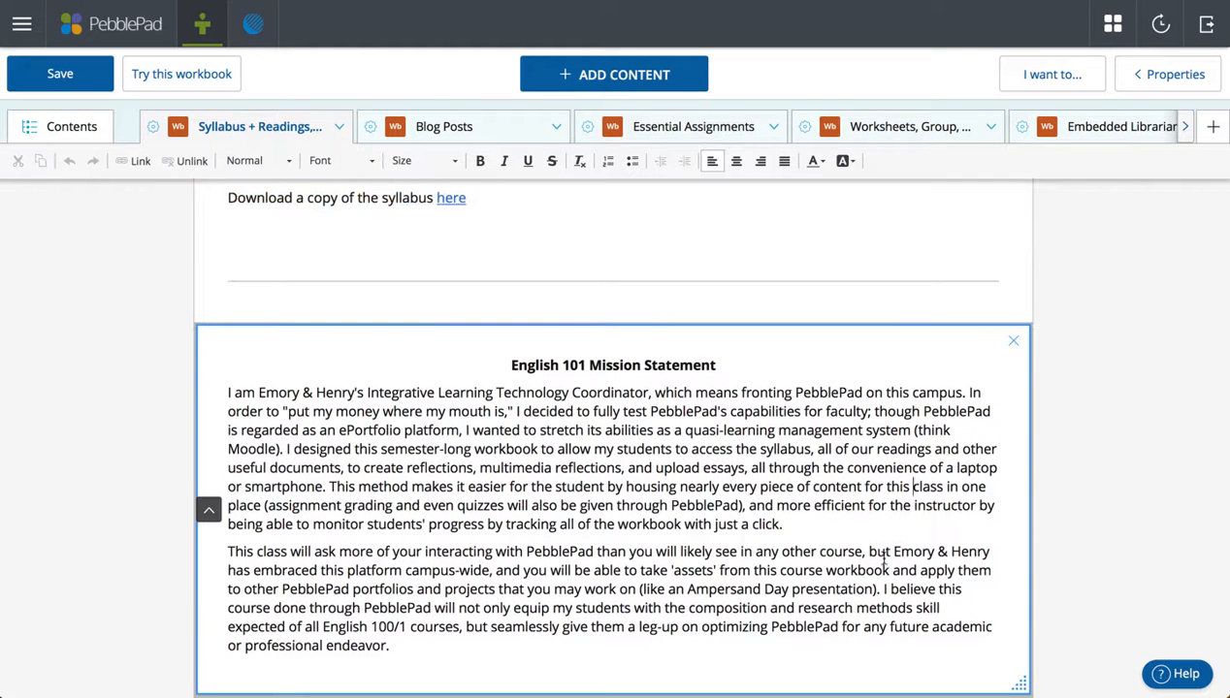
drag(794, 654, 271, 371)
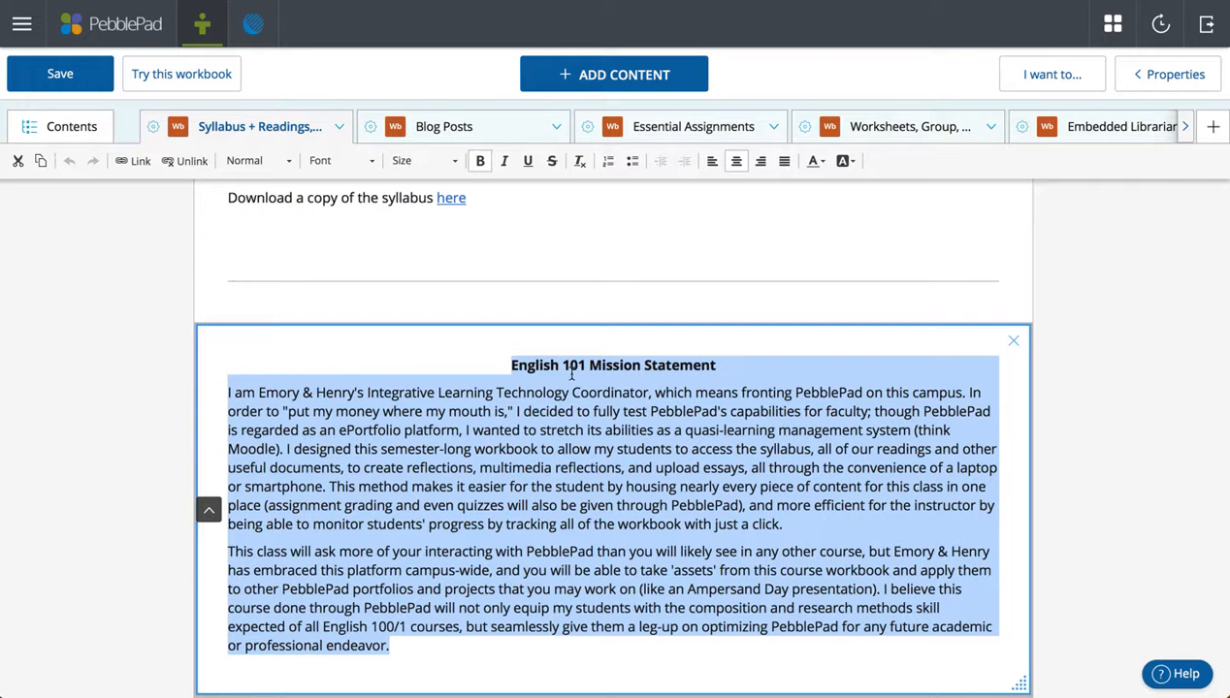
scroll(567, 368, up, 10)
click(340, 127)
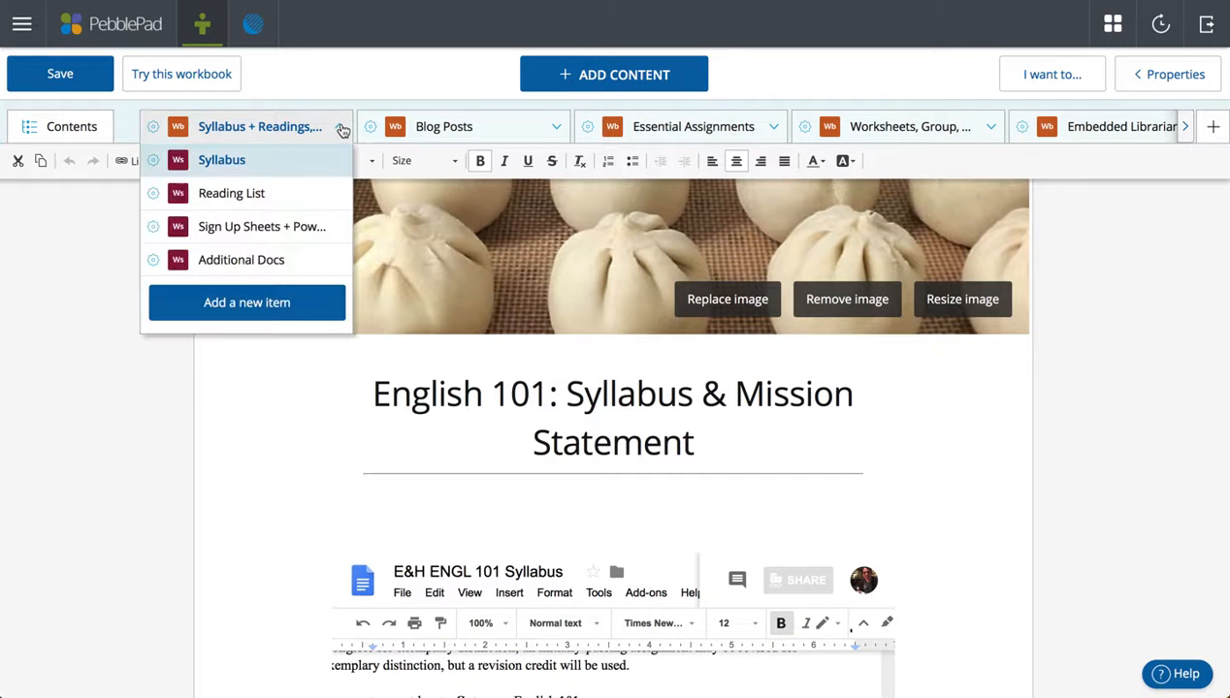
Browse the Reading List page, then switch to the Sign Up Sheets + Presentations page.
click(284, 197)
scroll(687, 420, down, 3)
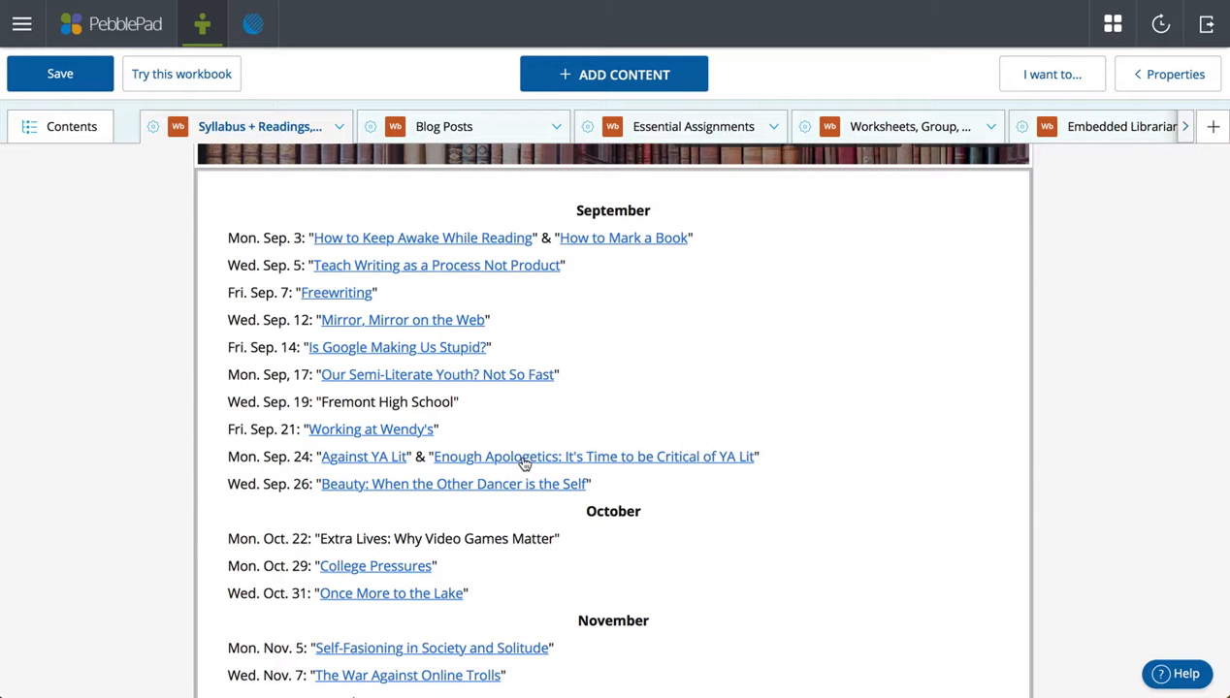
click(341, 133)
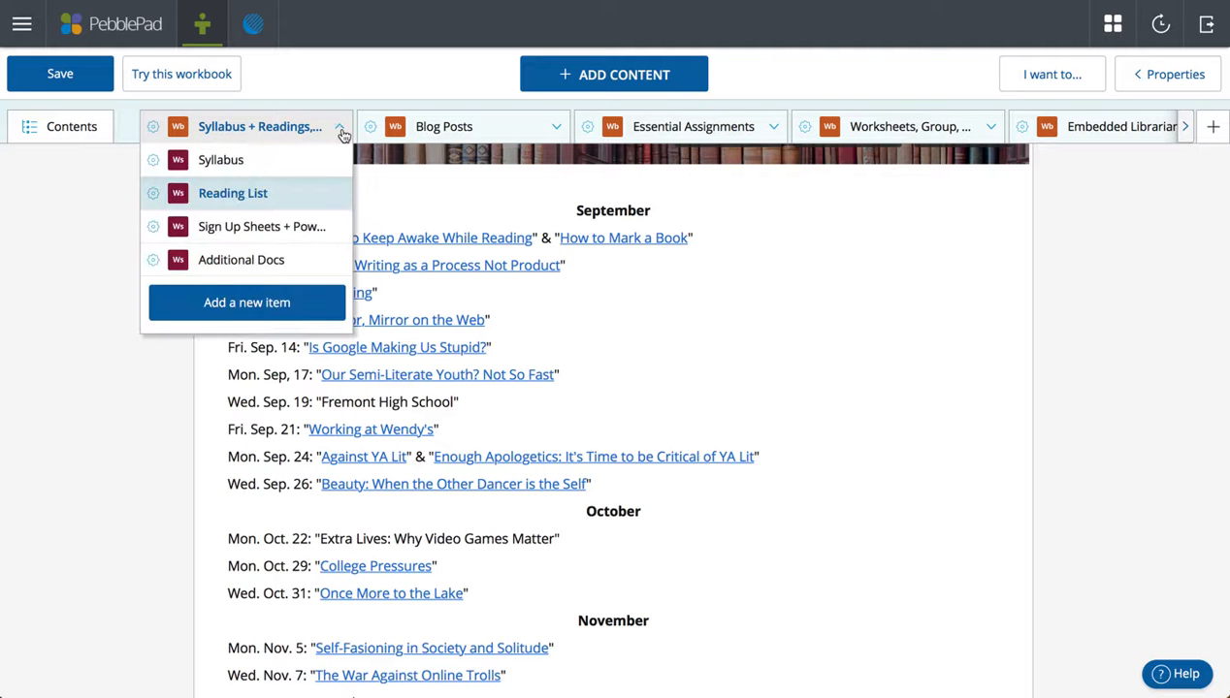
click(308, 230)
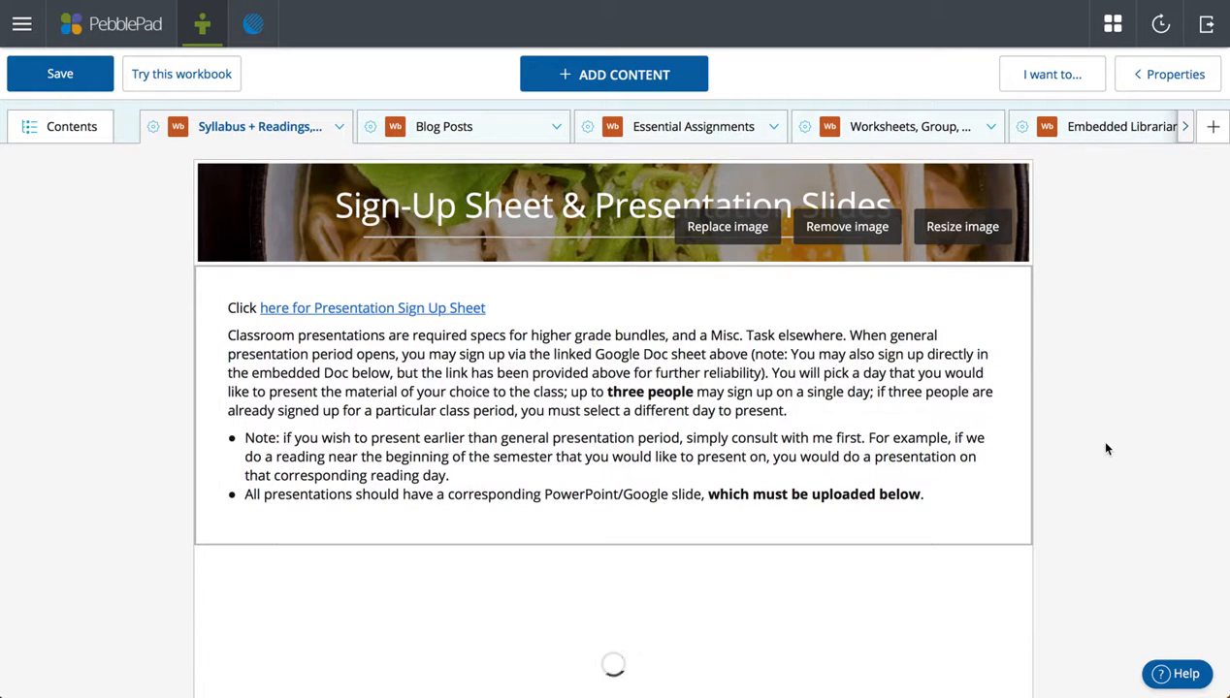
Enter a student's name after Oct. 15 in the embedded Presentations Sign-Up Sheet.
click(725, 365)
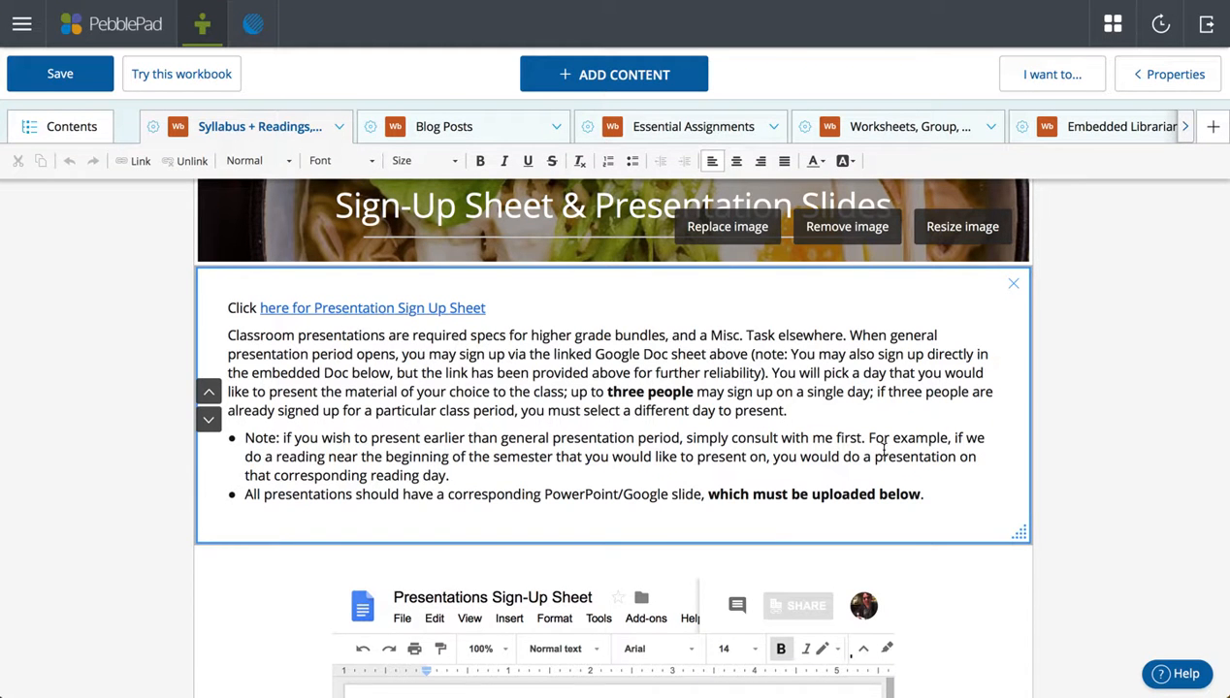
scroll(1053, 467, down, 5)
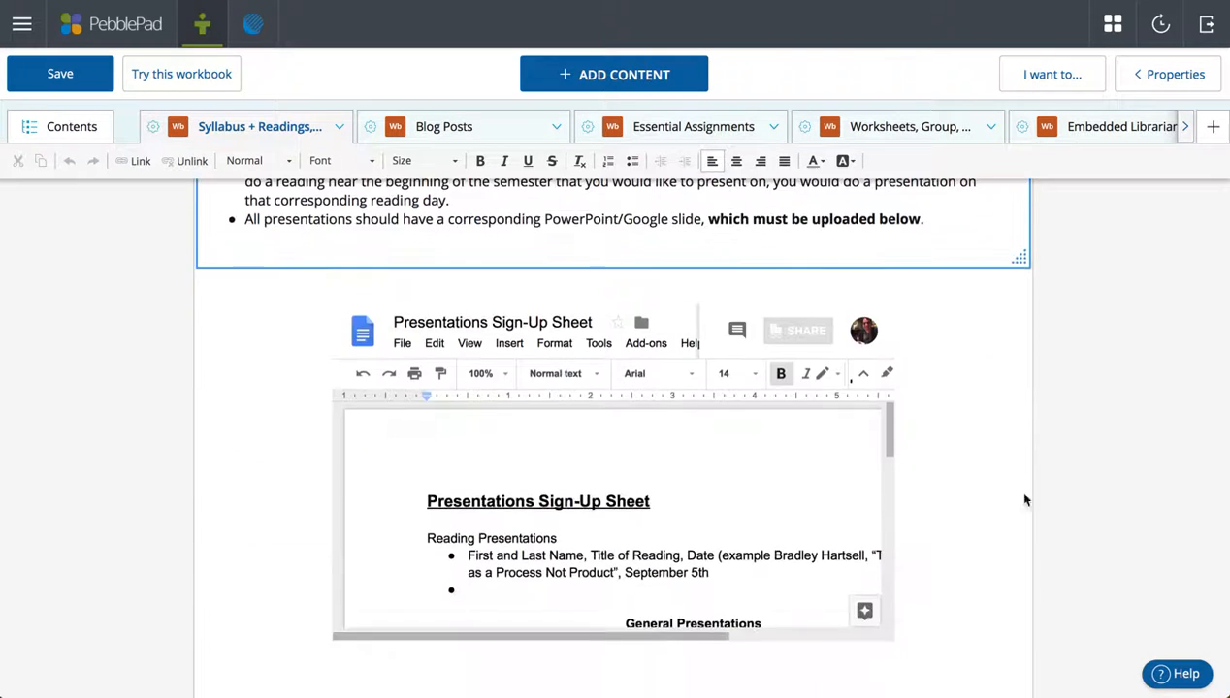
scroll(790, 516, down, 4)
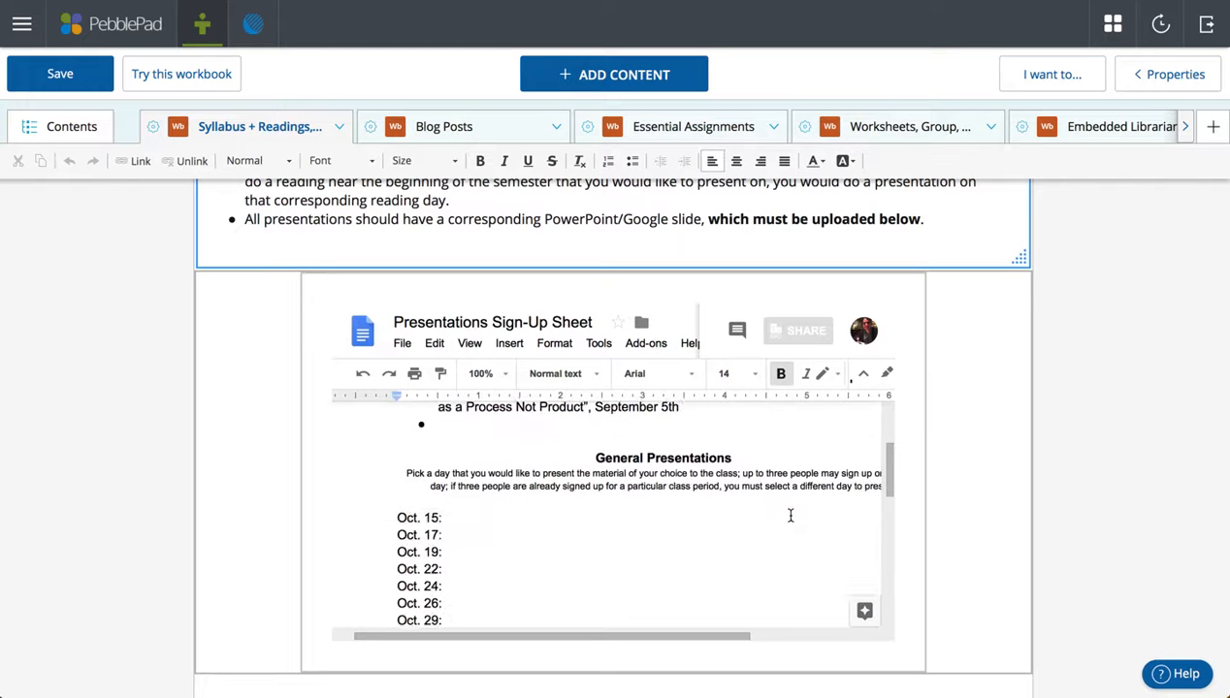
click(701, 507)
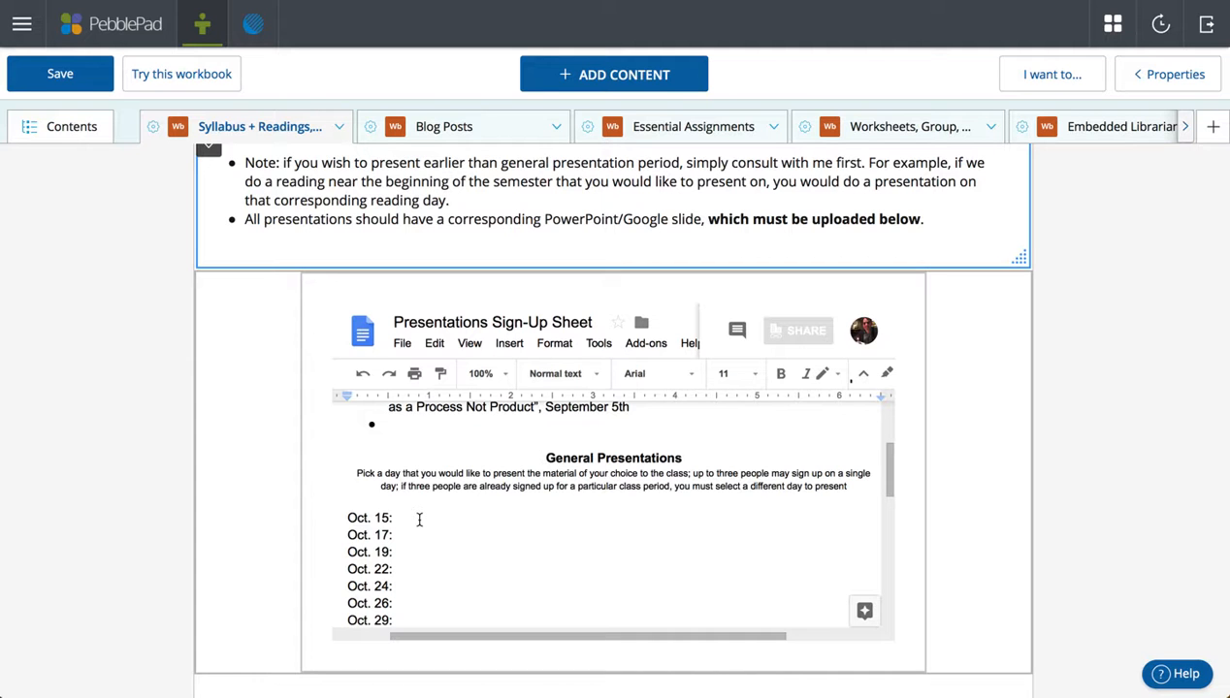
click(419, 520)
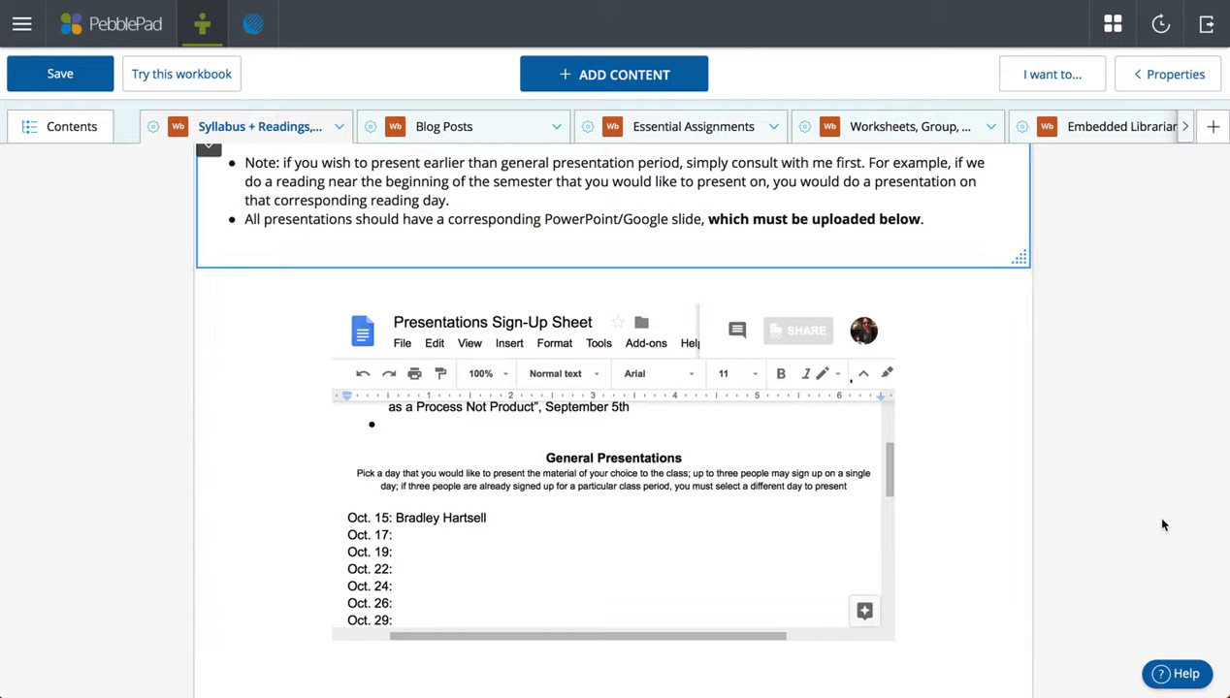
scroll(1163, 525, down, 2)
scroll(1163, 524, down, 5)
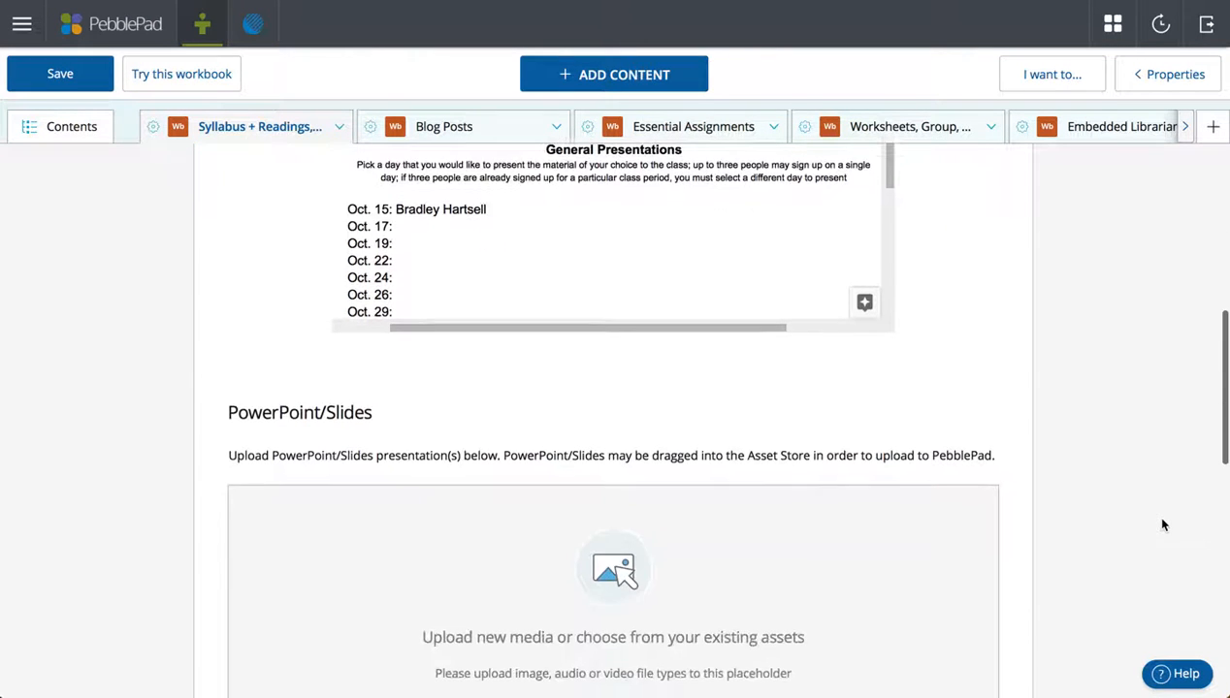
scroll(1163, 525, down, 2)
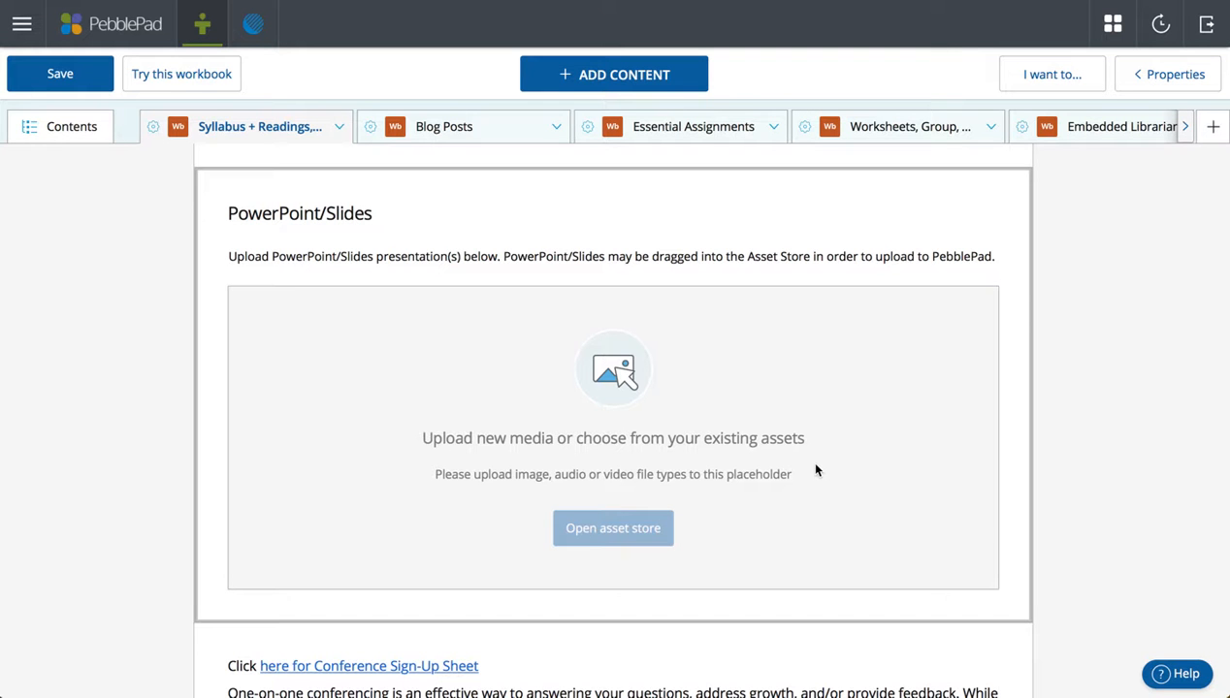
Look through the addable content types, including the advanced ones, then close the list.
click(613, 74)
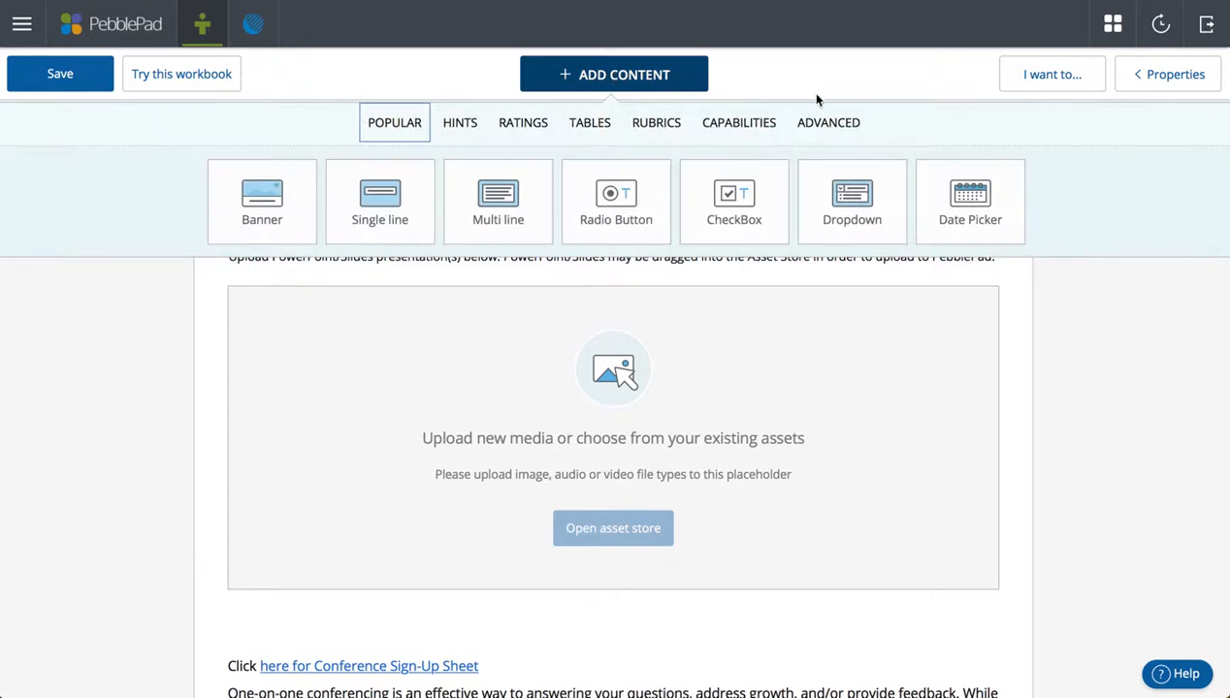
click(849, 129)
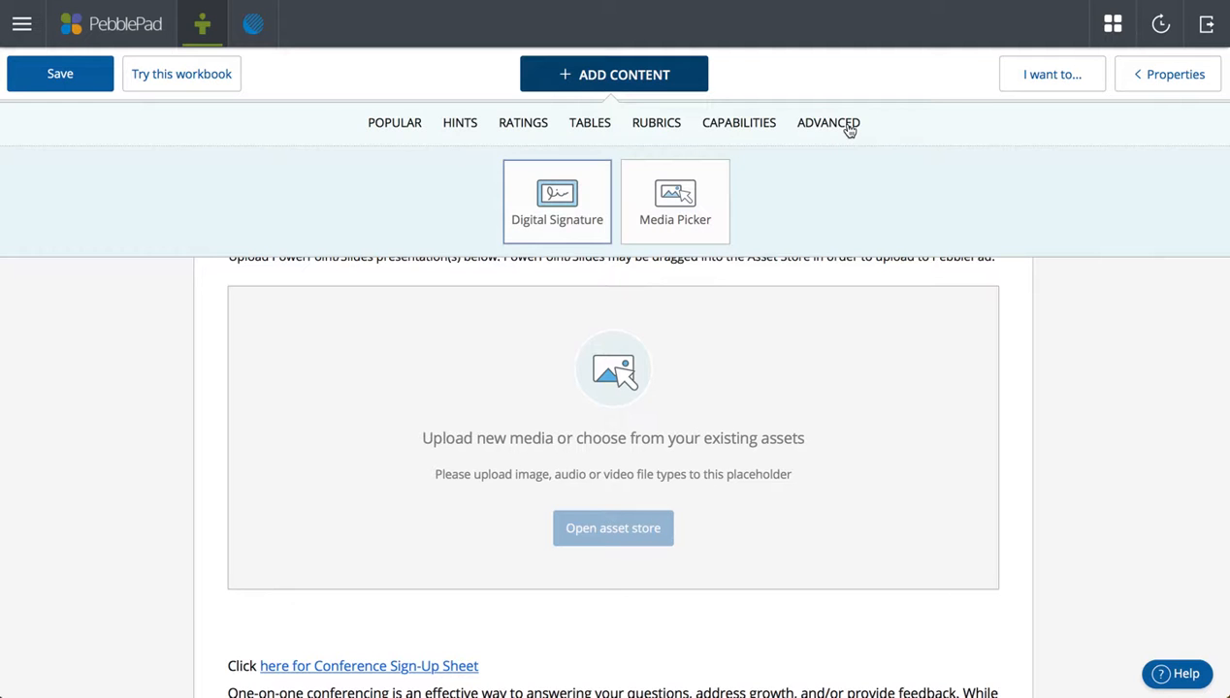
click(820, 422)
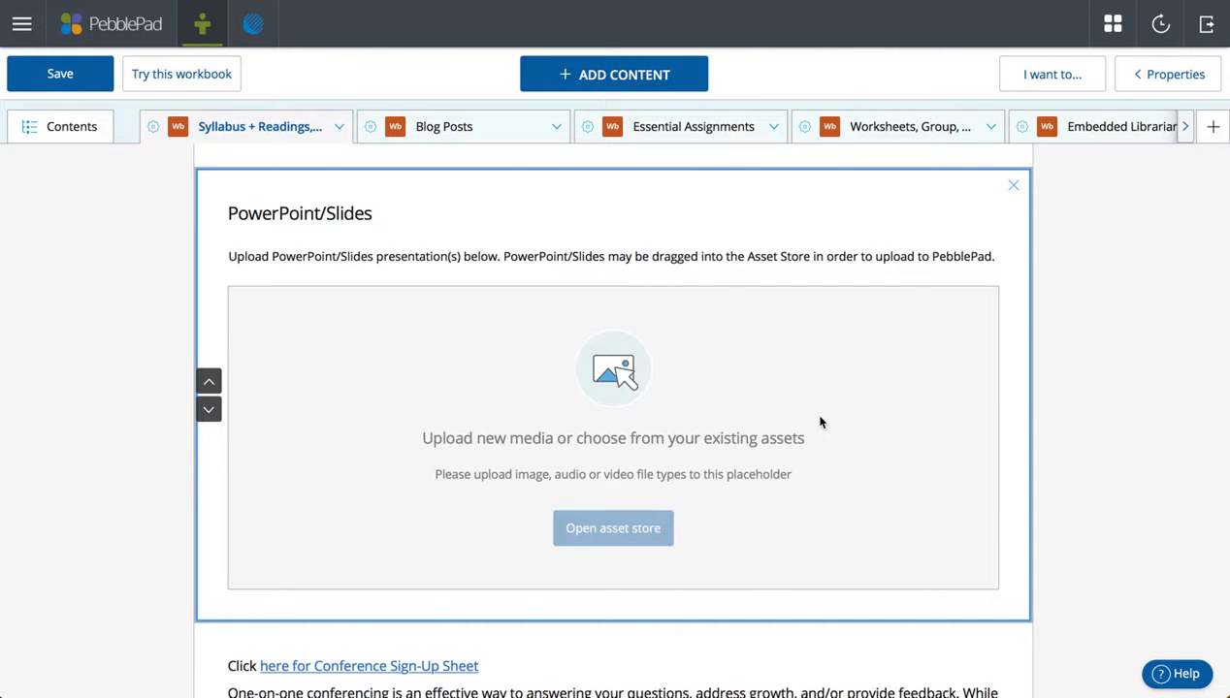
Delete the entered name from the Oct. 15 slot of the sign-up sheet.
scroll(820, 422, up, 3)
drag(513, 277, 398, 274)
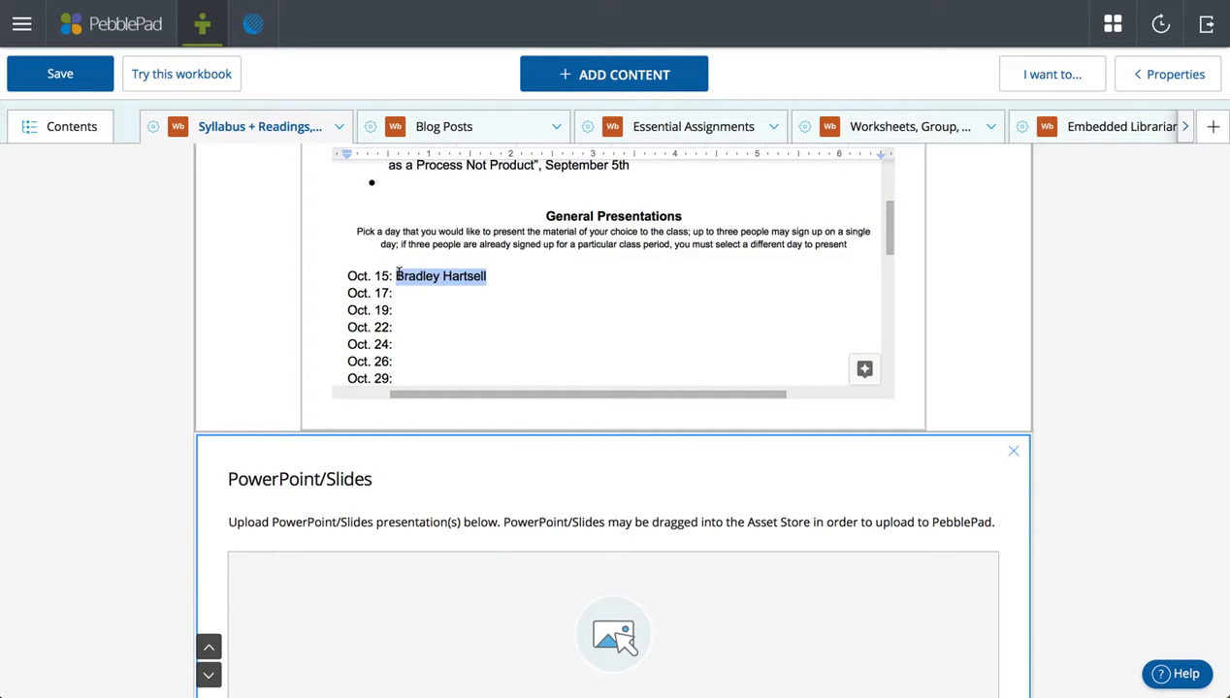
key(BackSpace)
click(1108, 345)
Check the Conferences Sign-Up Sheet's 8:30 slot, then list the Syllabus + Readings pages.
scroll(1115, 349, down, 5)
scroll(1120, 356, down, 3)
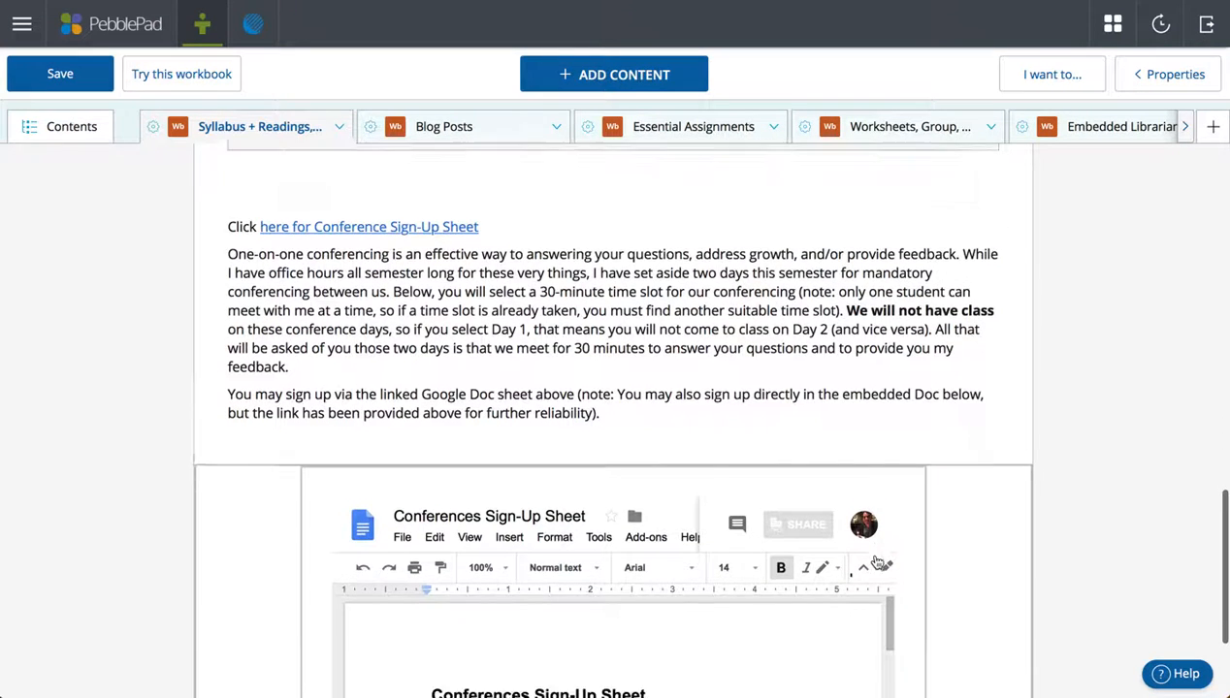
scroll(876, 563, down, 2)
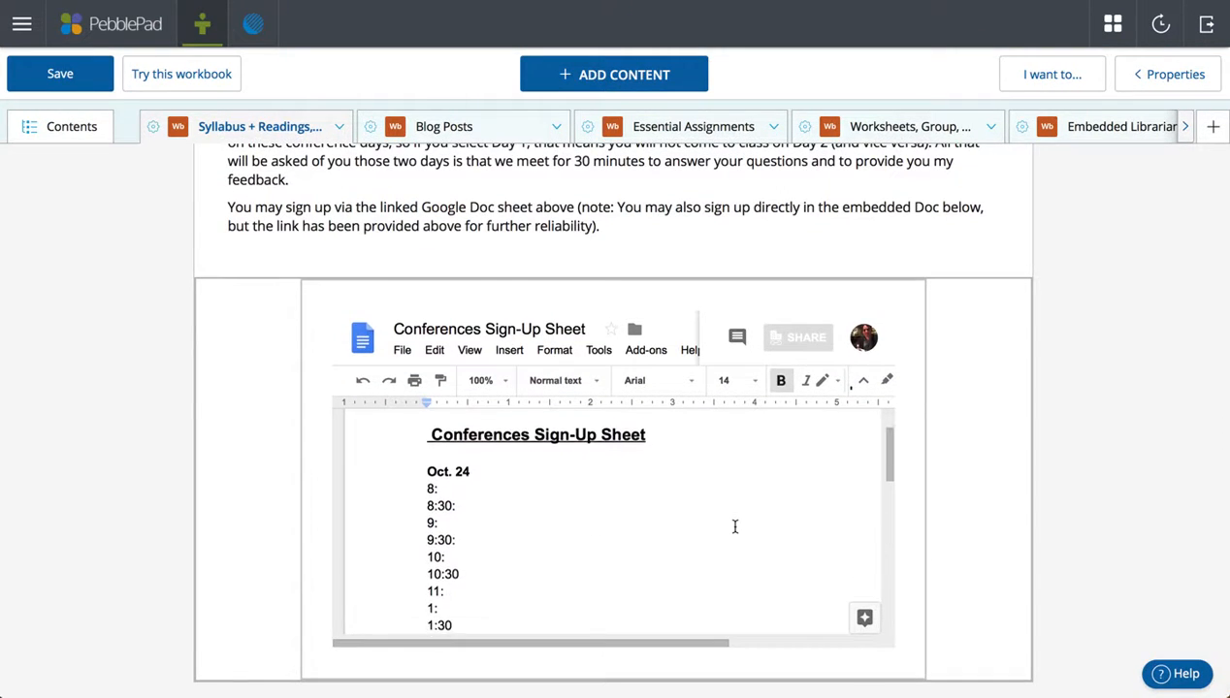
scroll(734, 526, down, 1)
click(522, 486)
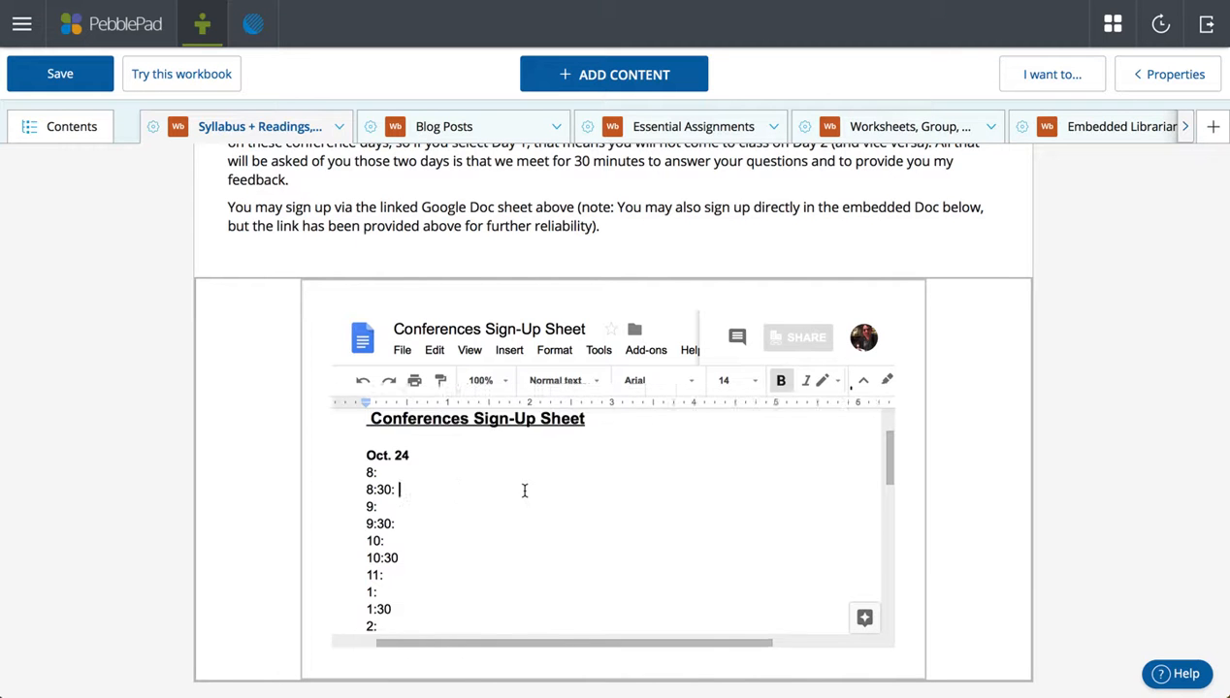
scroll(554, 524, down, 1)
scroll(554, 524, up, 3)
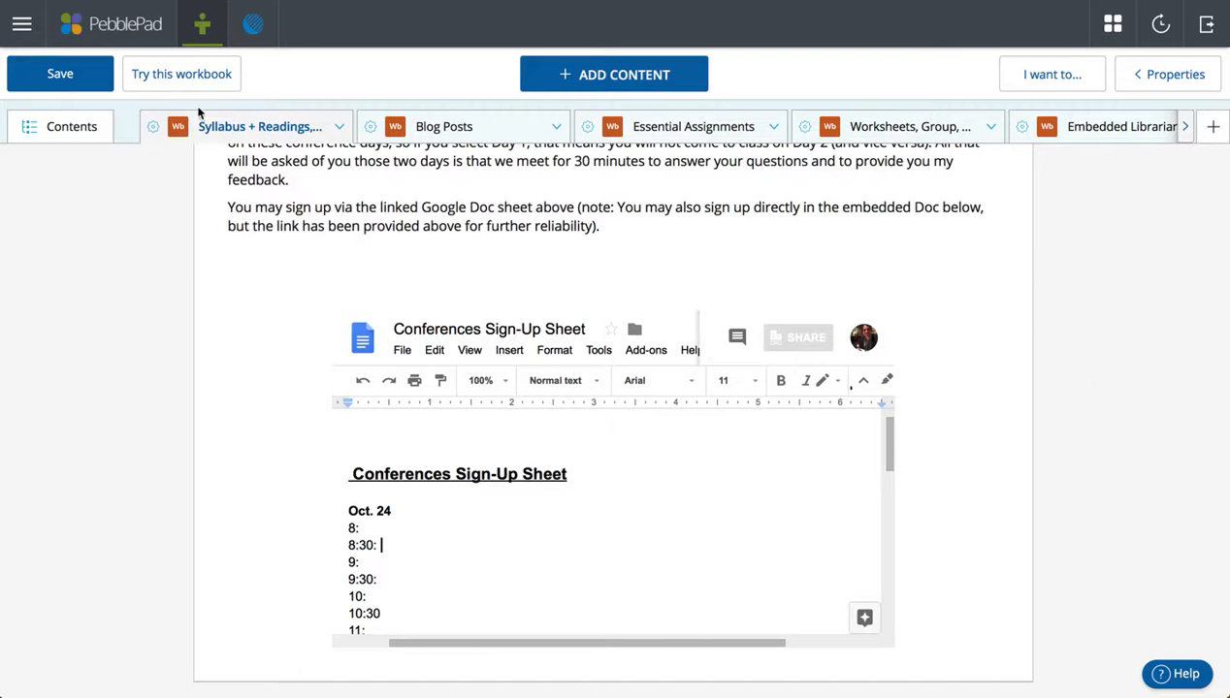
click(301, 127)
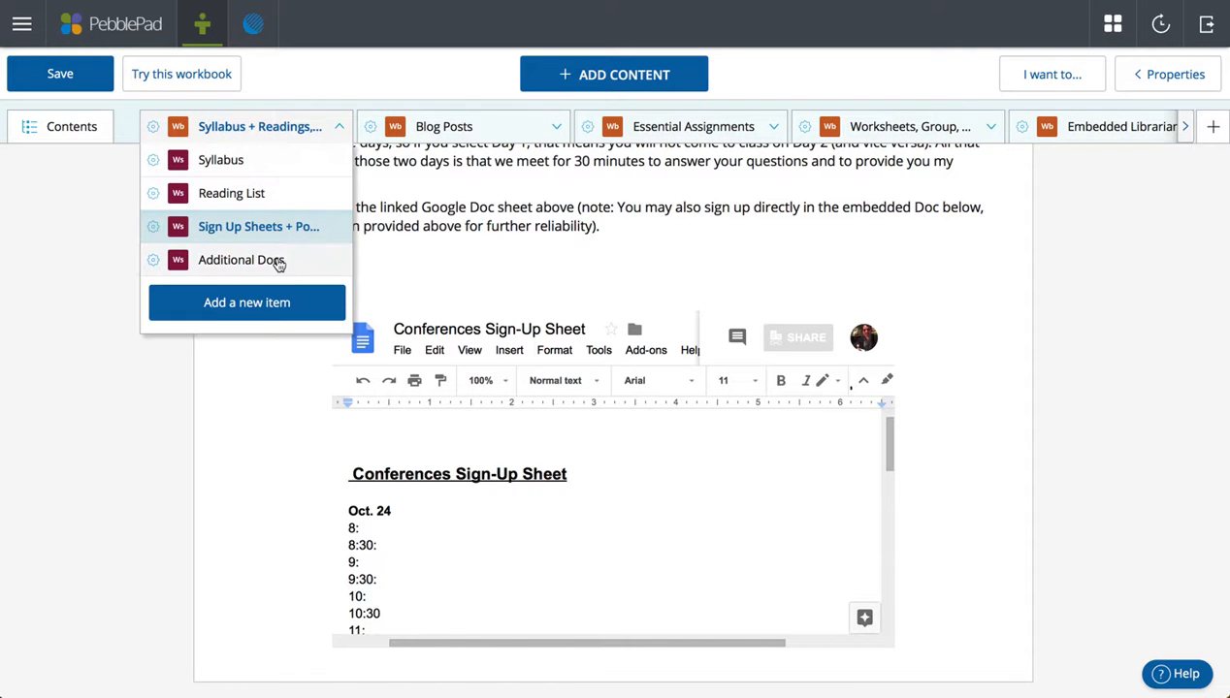
Open the Additional Docs page and scroll through its material.
click(278, 262)
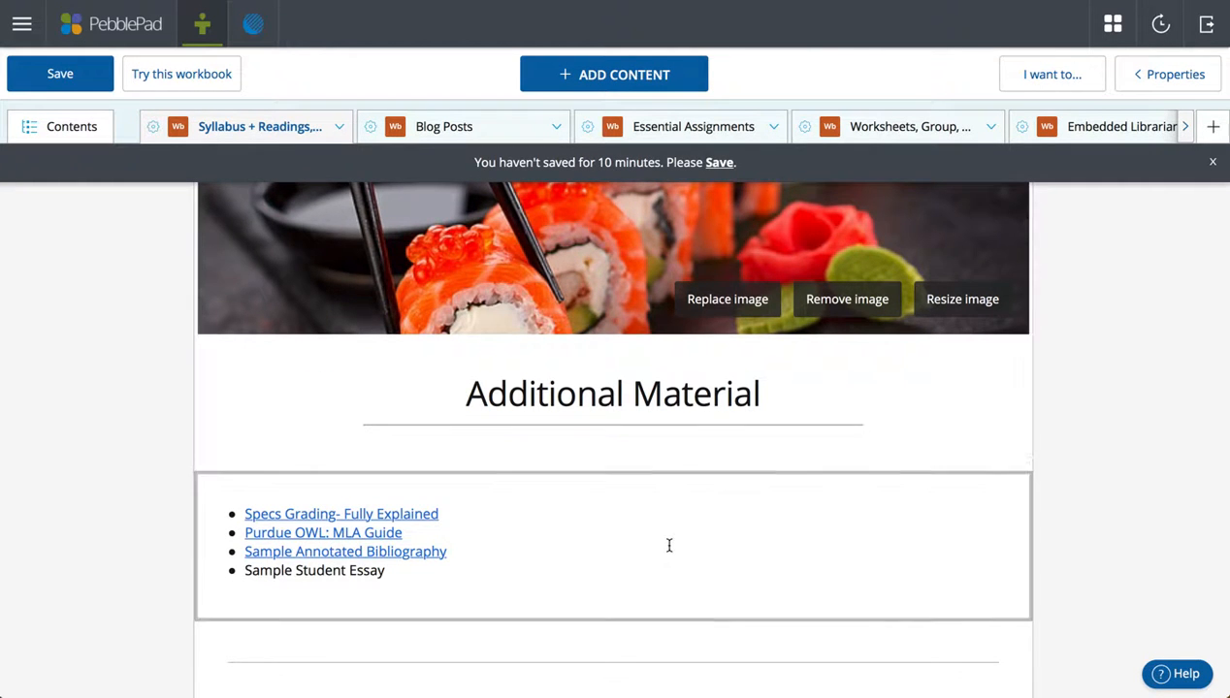
scroll(668, 545, down, 3)
scroll(668, 545, down, 1)
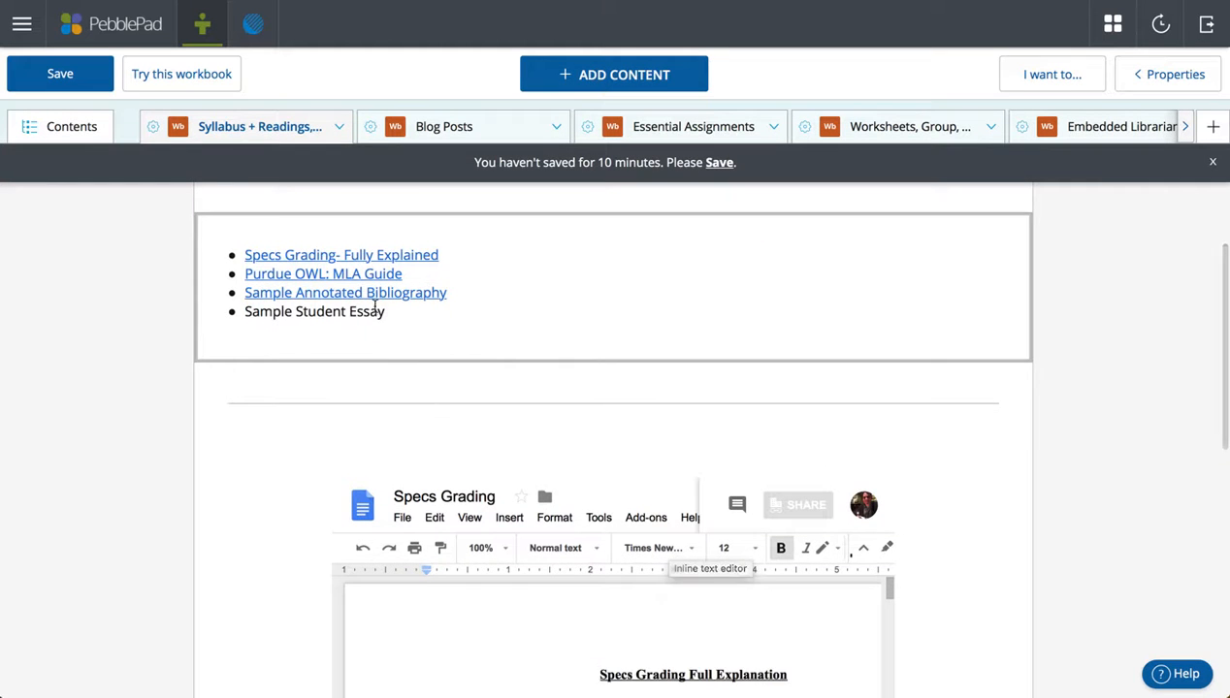
scroll(516, 390, down, 3)
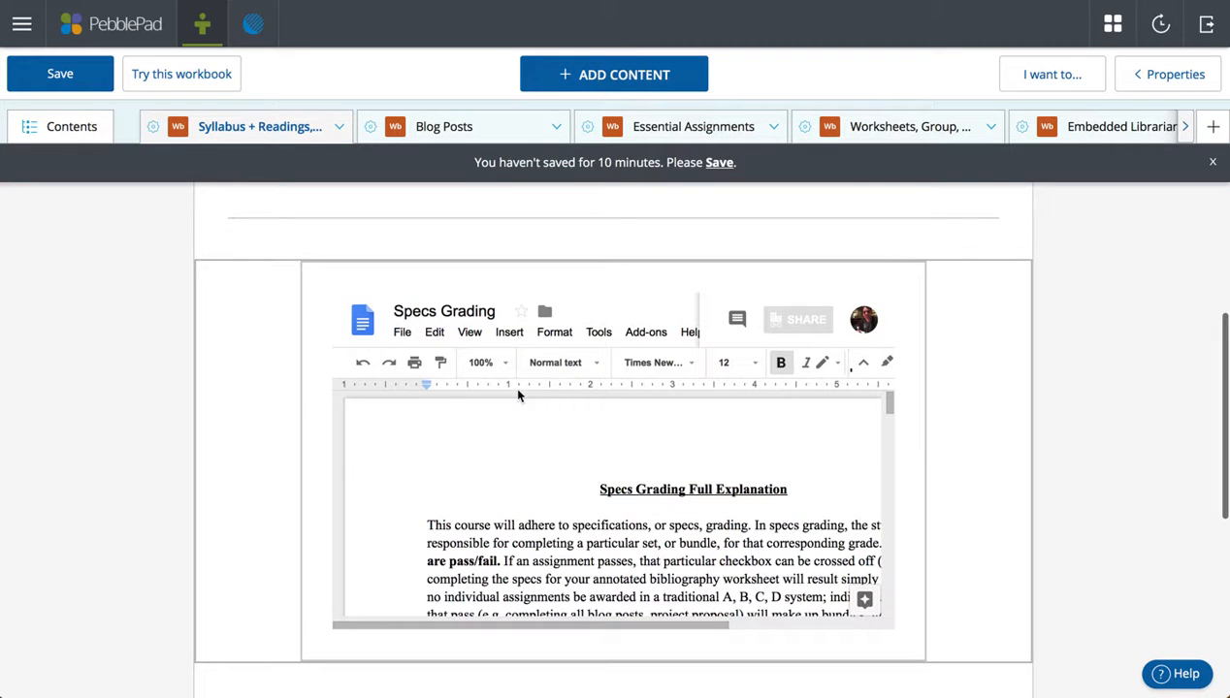
scroll(214, 356, up, 2)
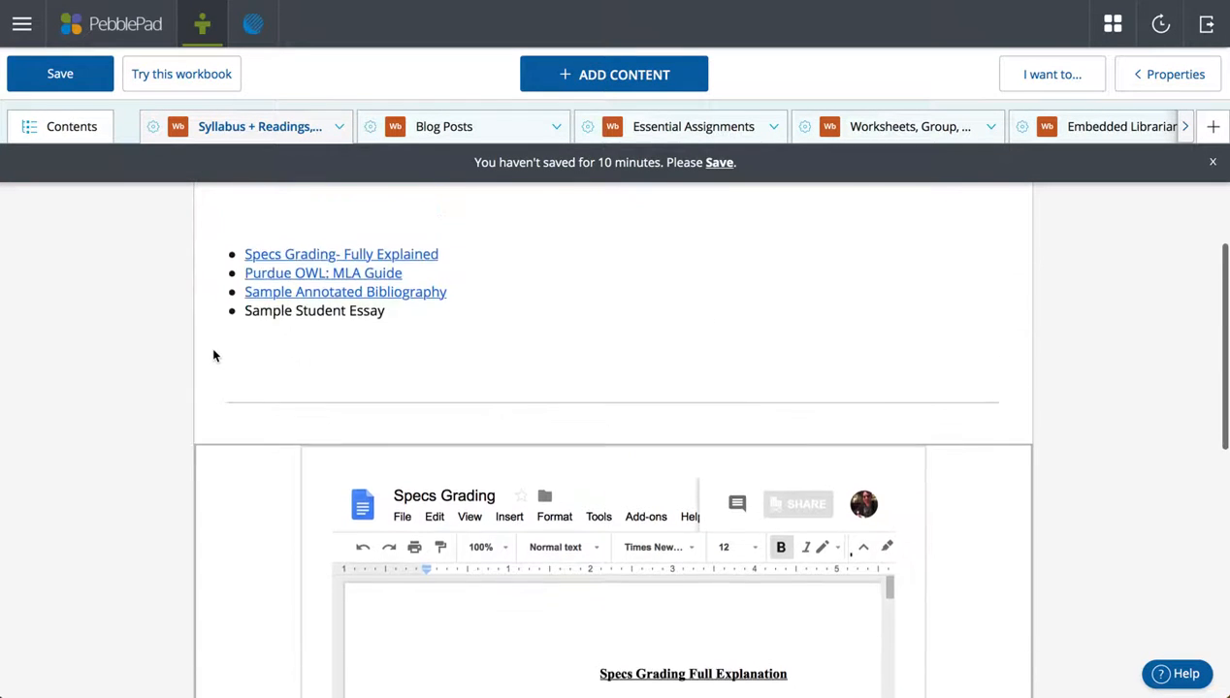
Dismiss the unsaved-work reminder and open Blog Posts & Reflections from the Blog Posts tab.
click(1212, 163)
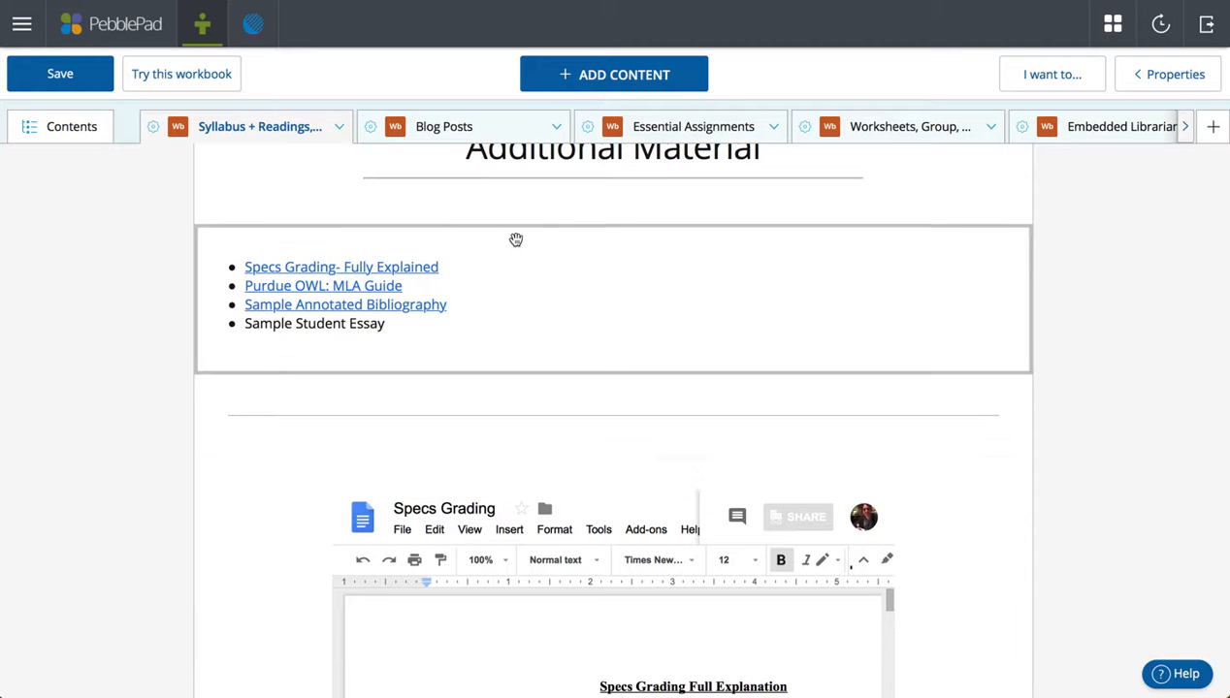
click(532, 130)
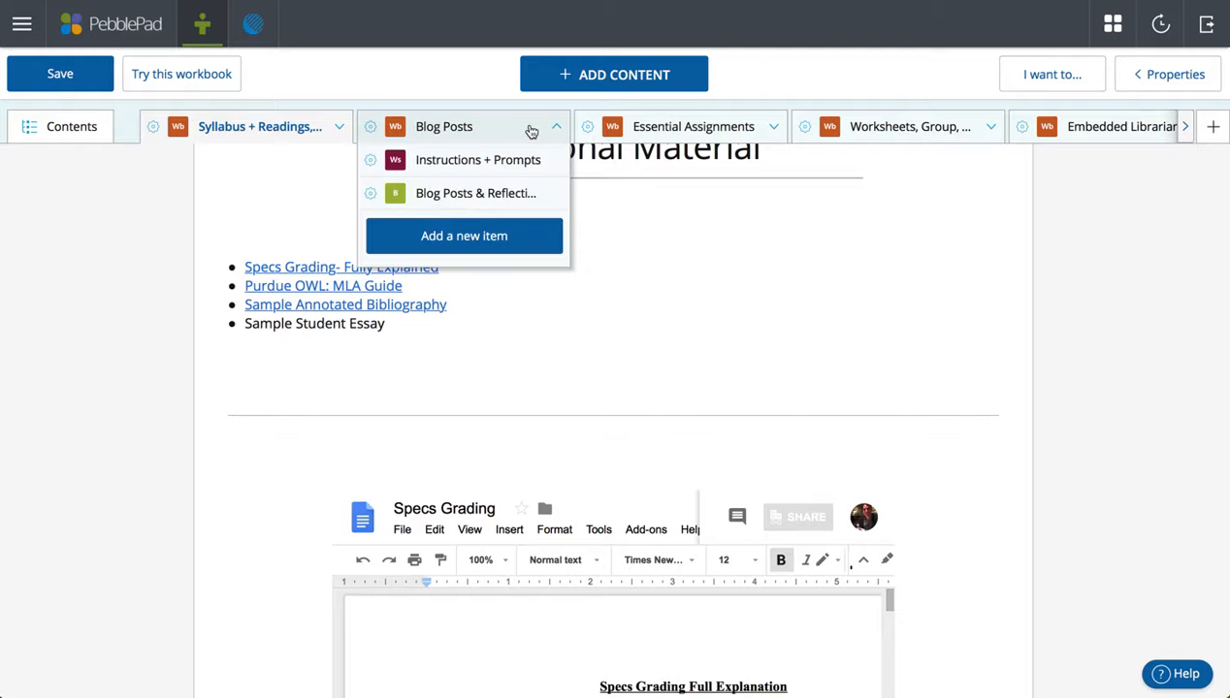
click(517, 200)
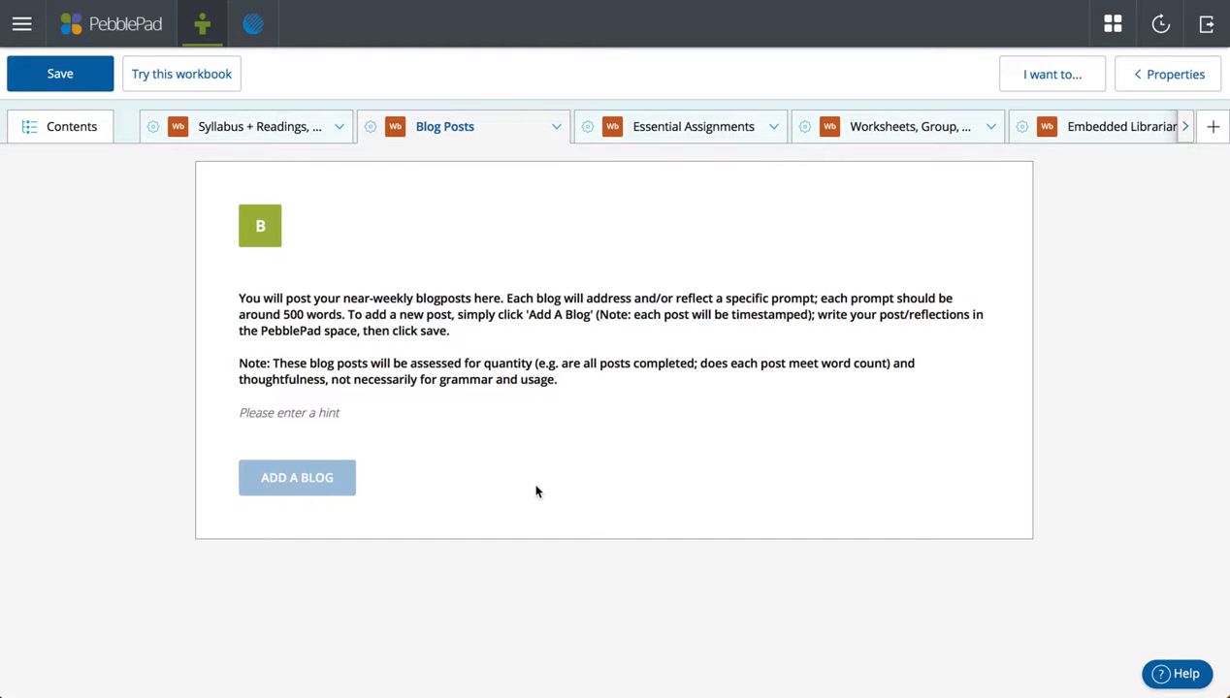
Select the blog instruction paragraphs to review them, then list the Blog Posts section's pages.
drag(560, 379, 235, 297)
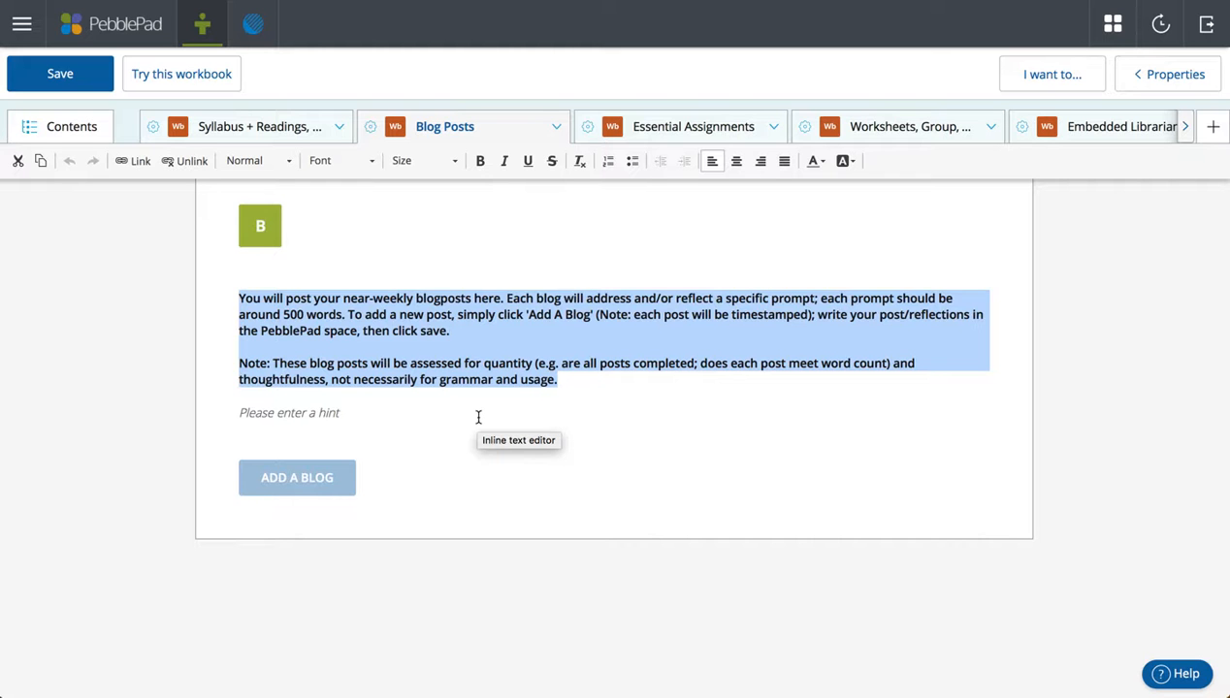
click(574, 392)
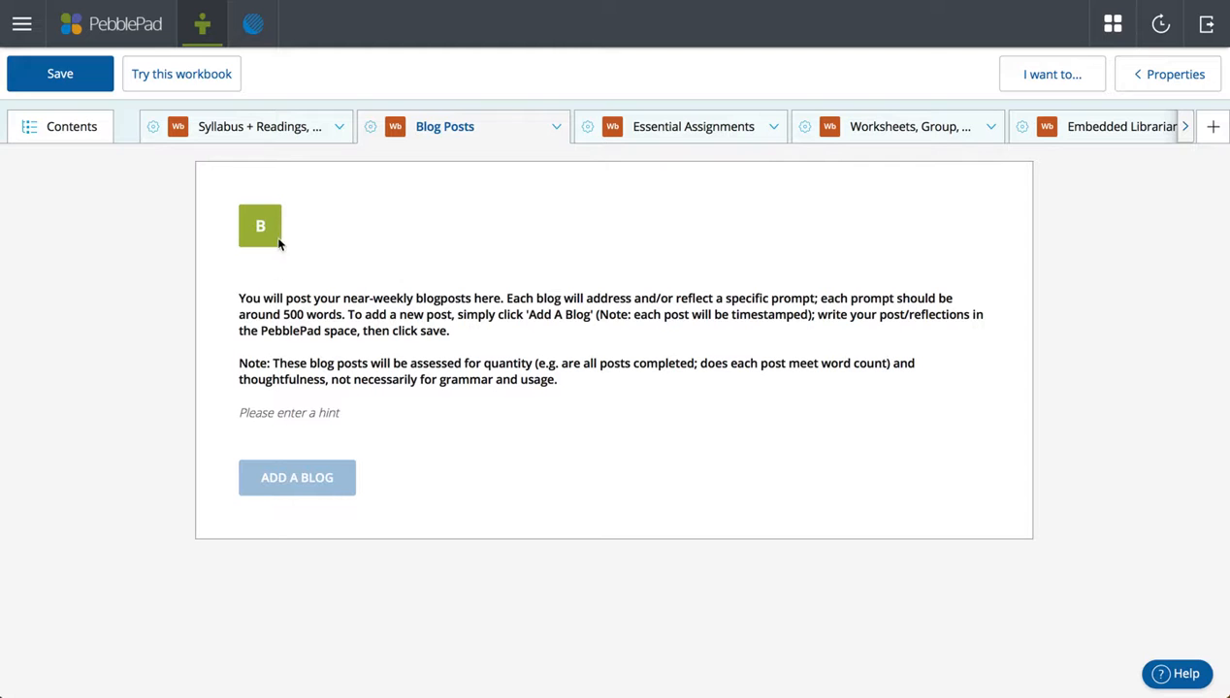
drag(239, 297, 610, 406)
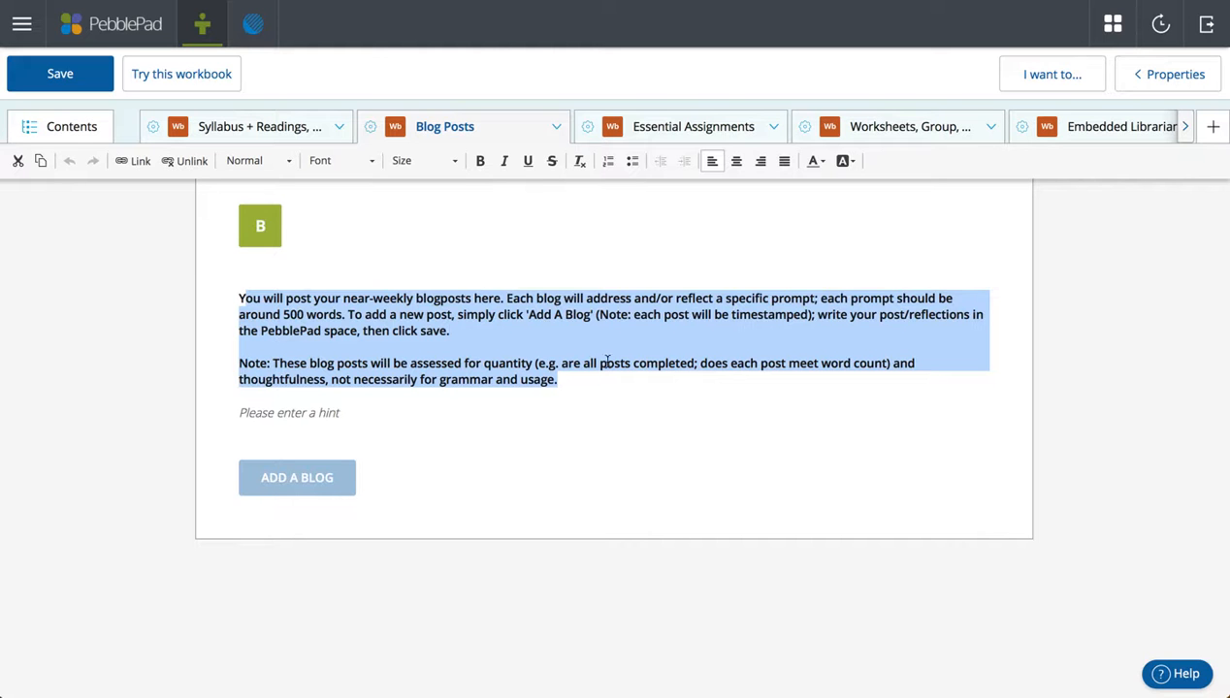
click(555, 132)
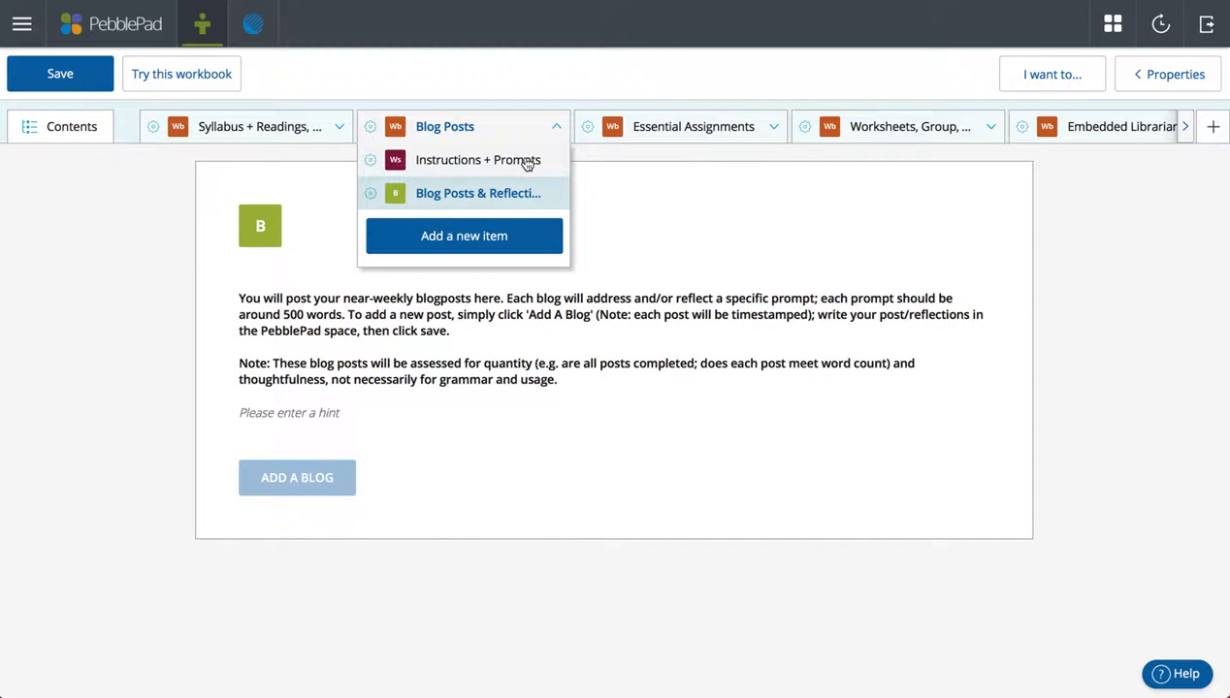
Open Instructions + Prompts, select both instruction paragraphs, then list the Essential Assignments pages.
click(524, 161)
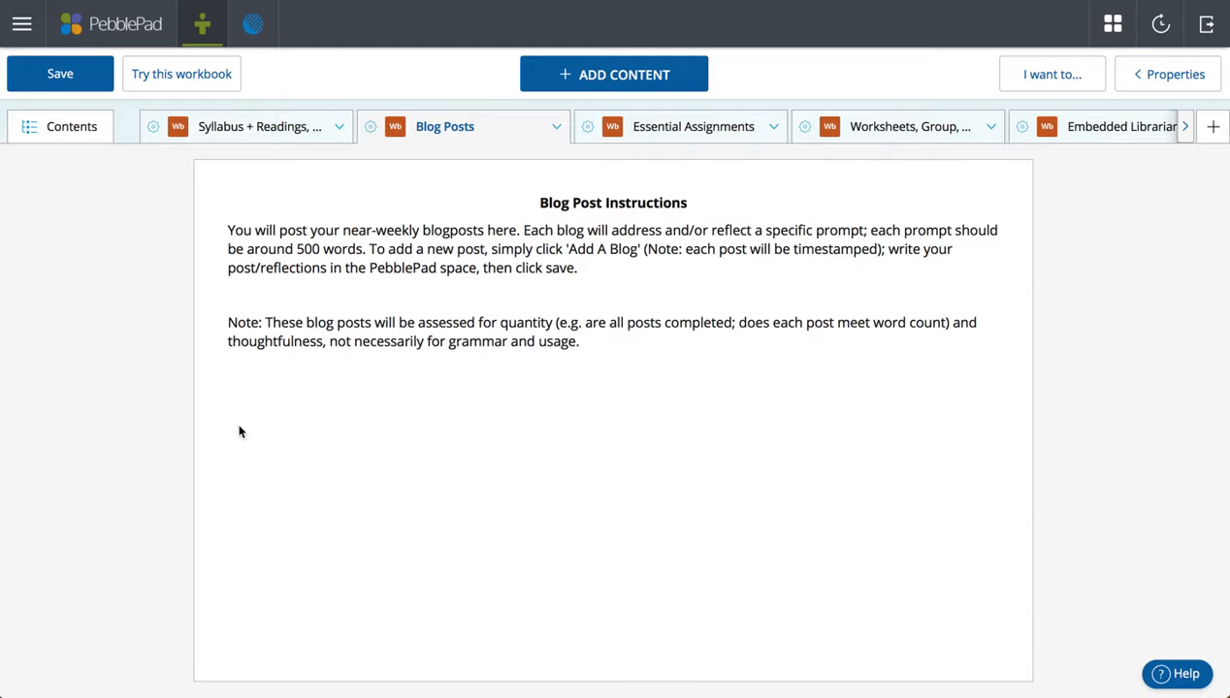
click(634, 341)
drag(633, 340, 215, 233)
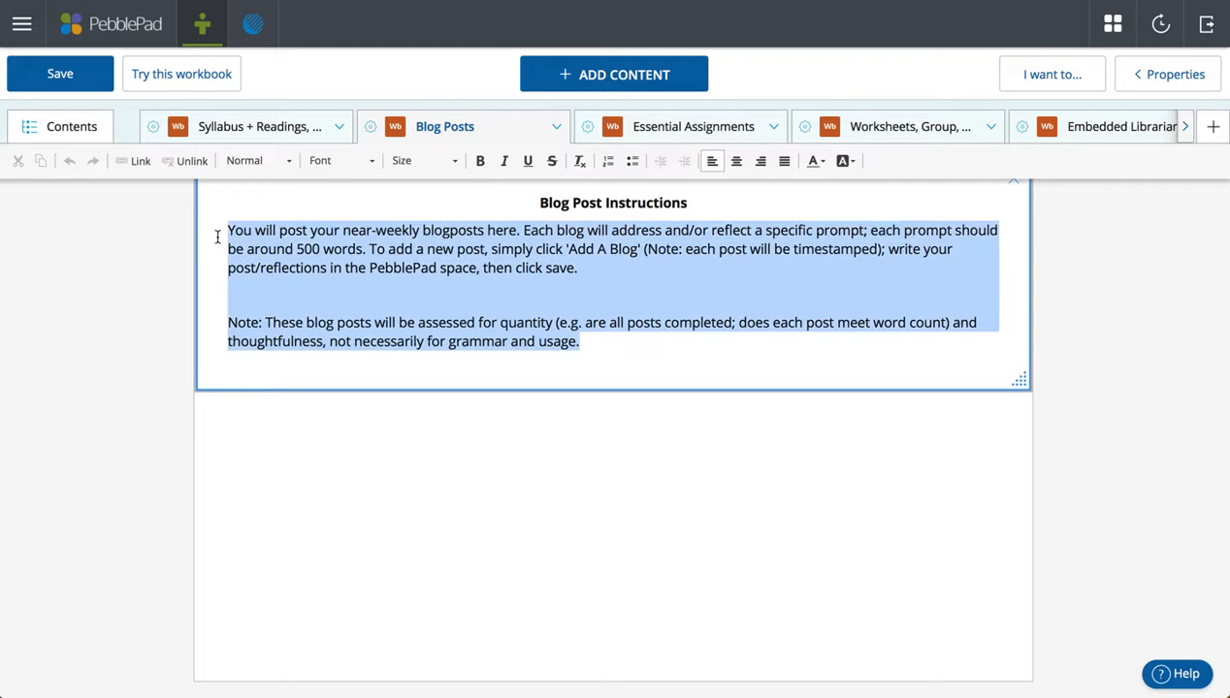
click(545, 136)
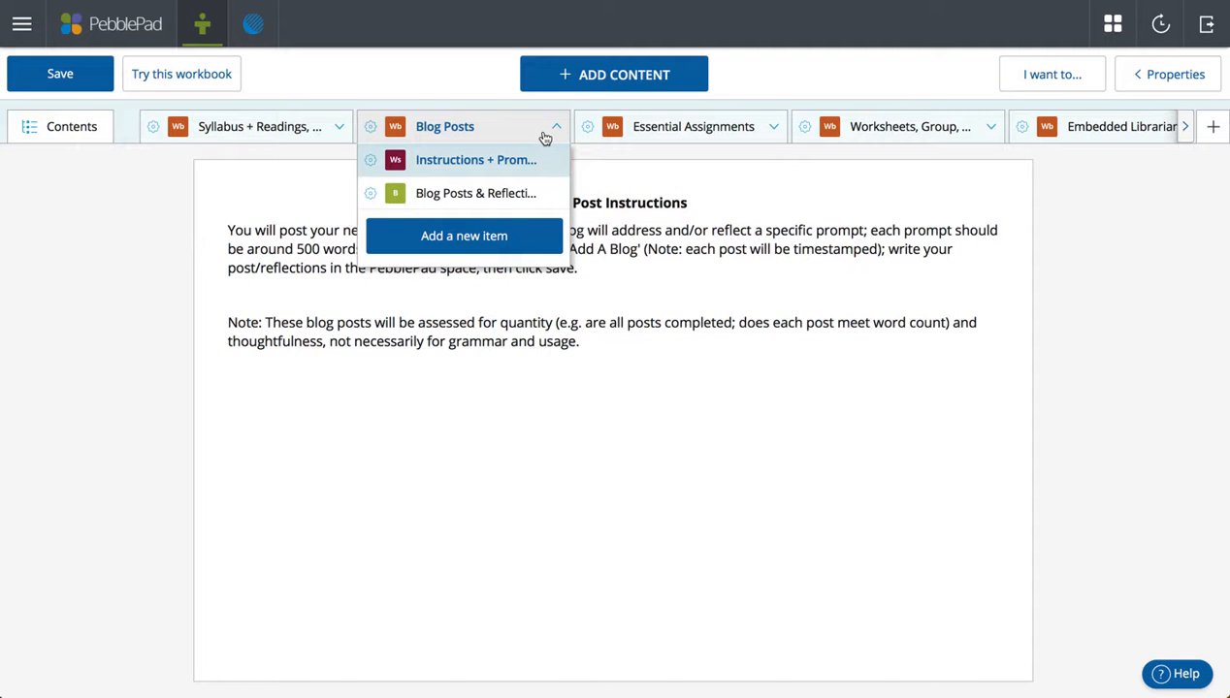
click(772, 133)
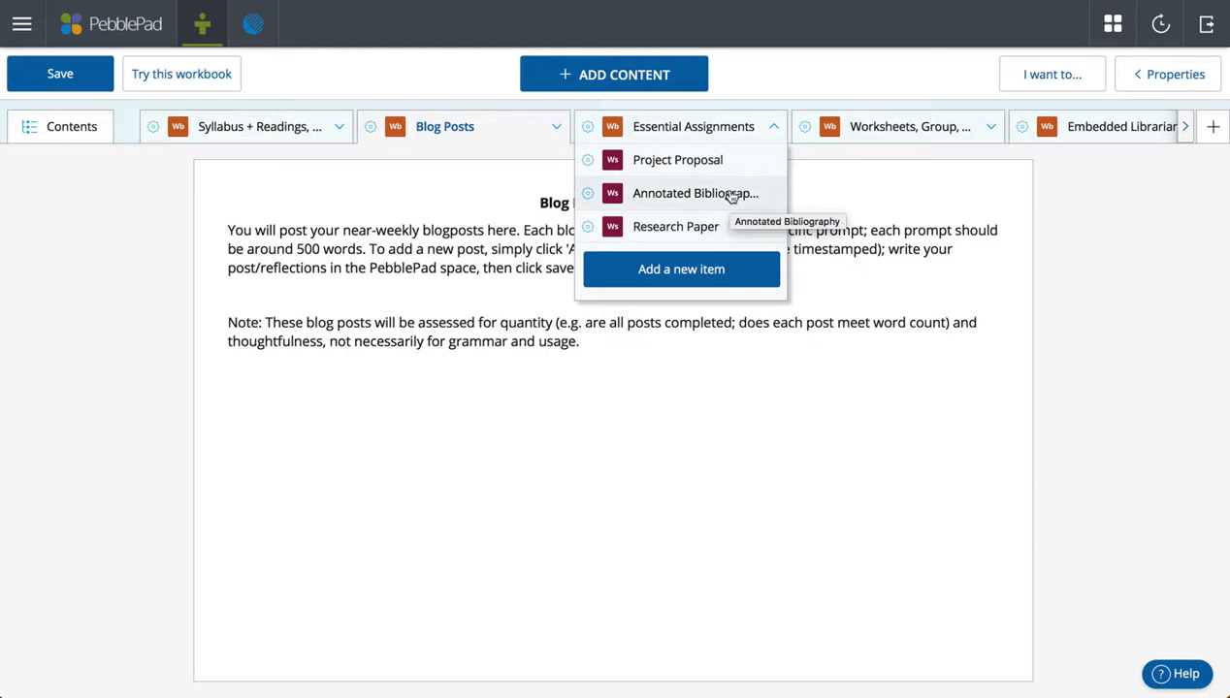
Open Project Proposal and scroll past its guidelines to the document-only upload placeholder.
click(726, 161)
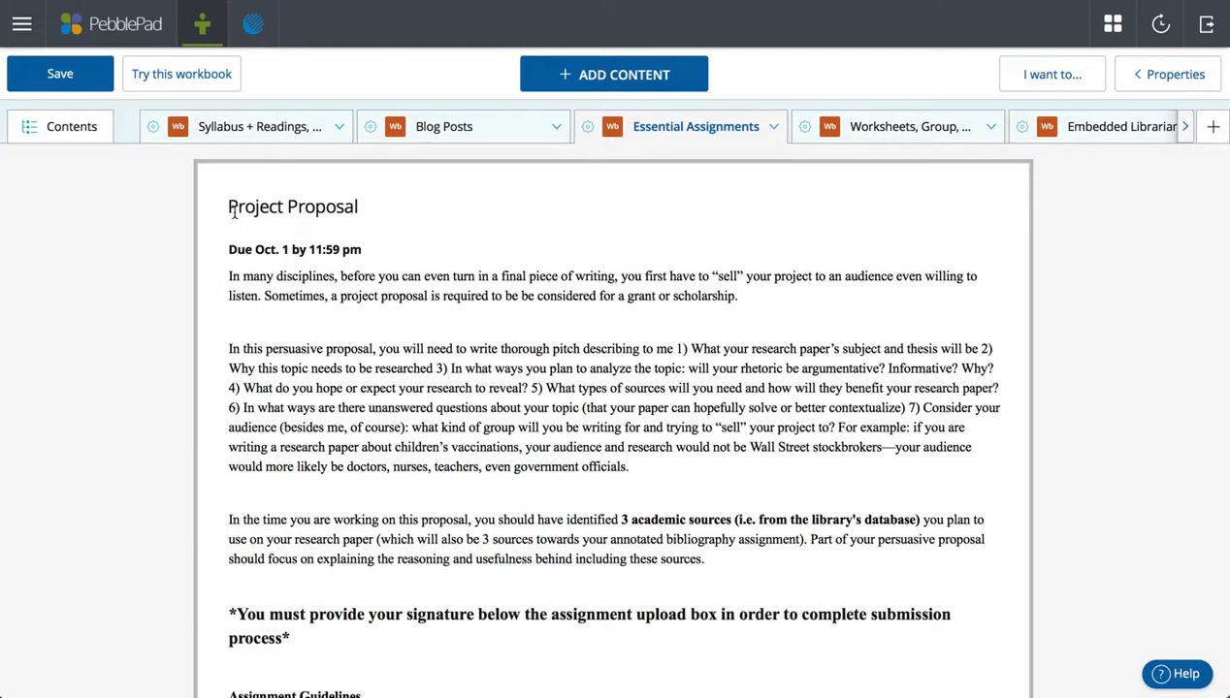
scroll(289, 370, down, 1)
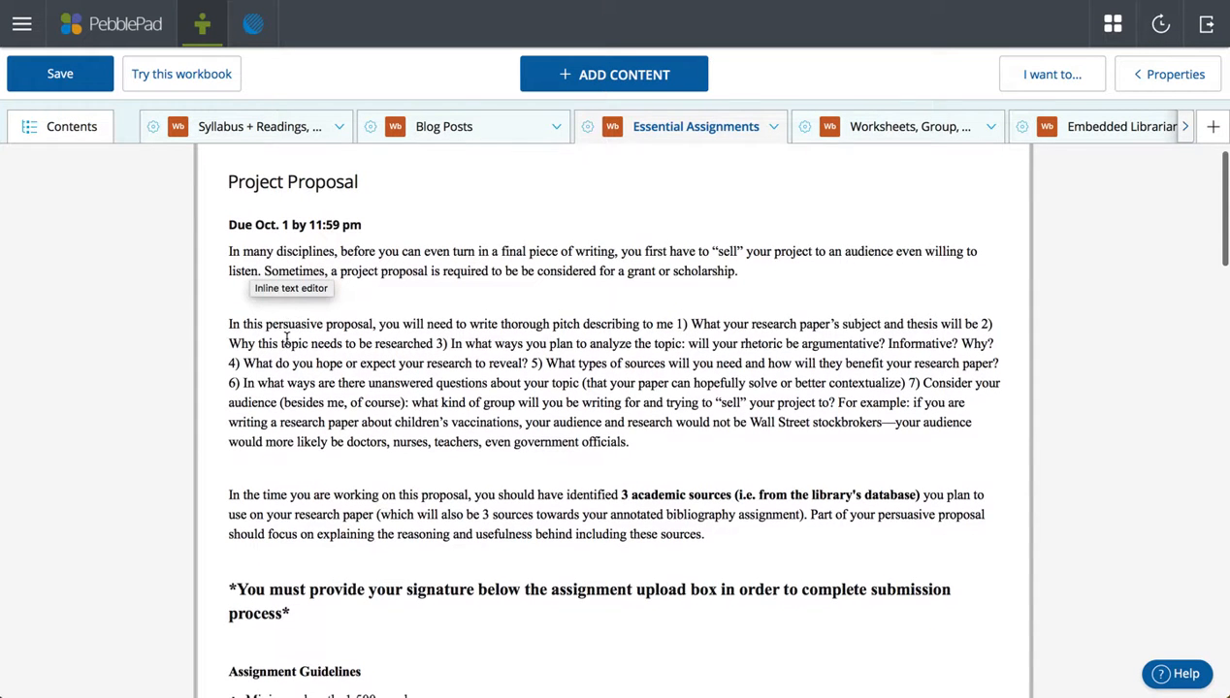
scroll(408, 506, down, 5)
scroll(408, 507, down, 2)
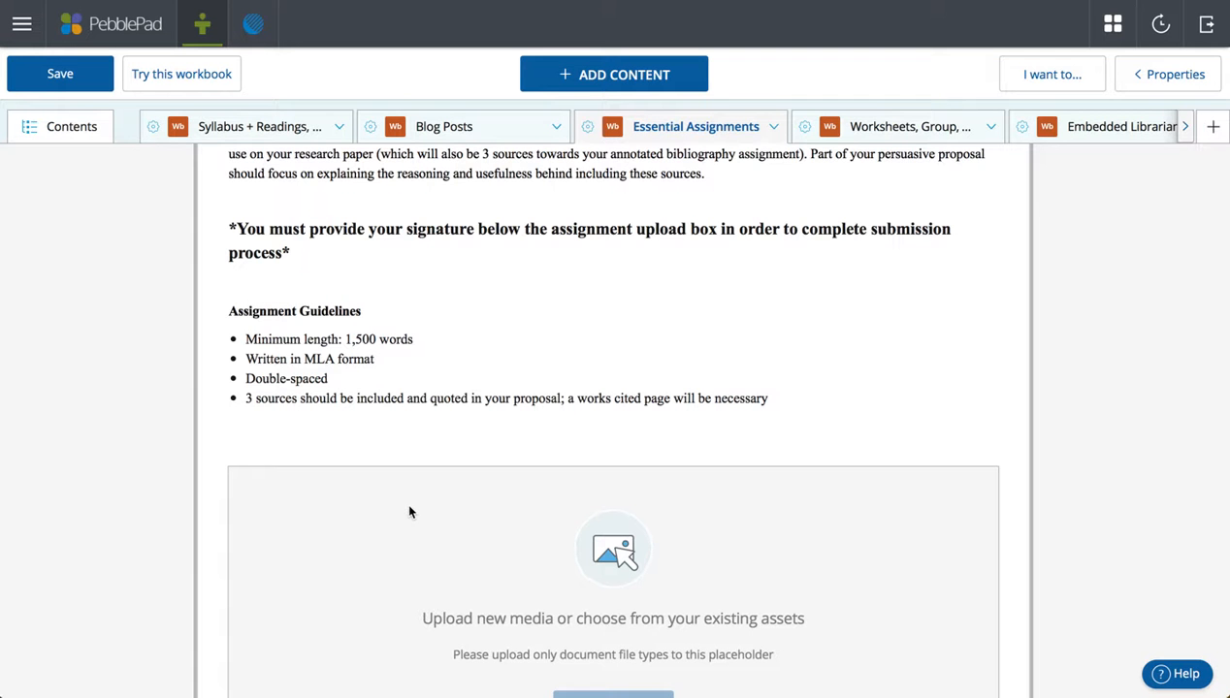
scroll(409, 511, down, 1)
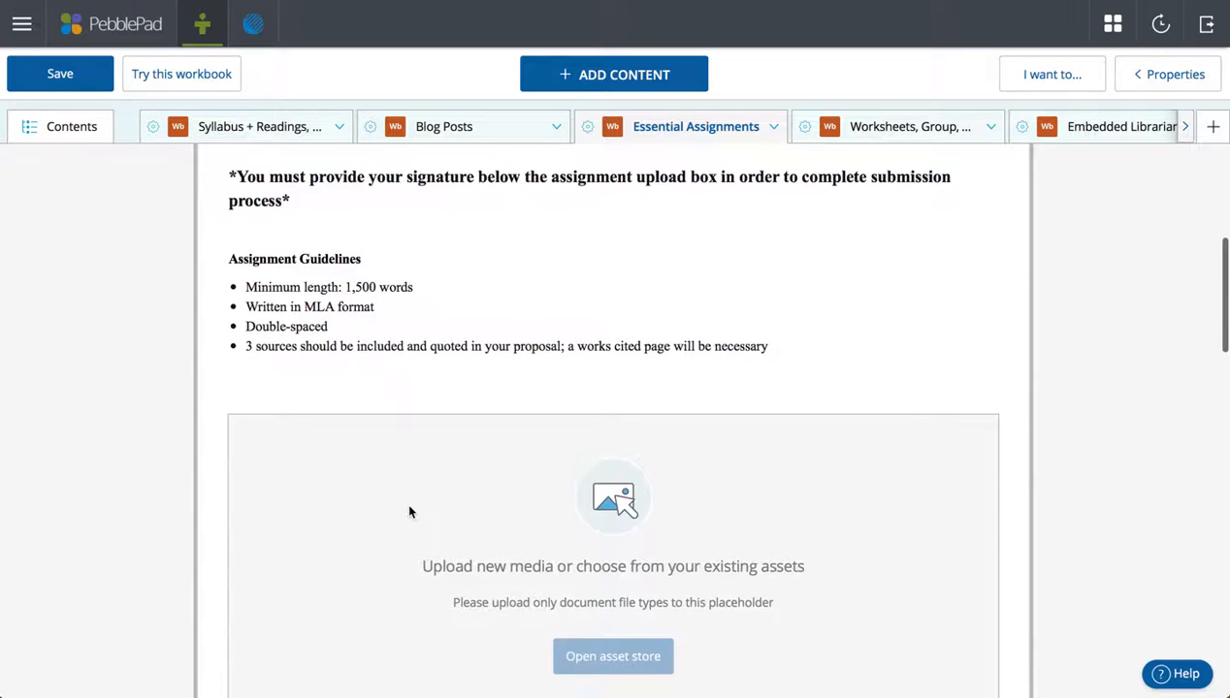
scroll(408, 511, down, 1)
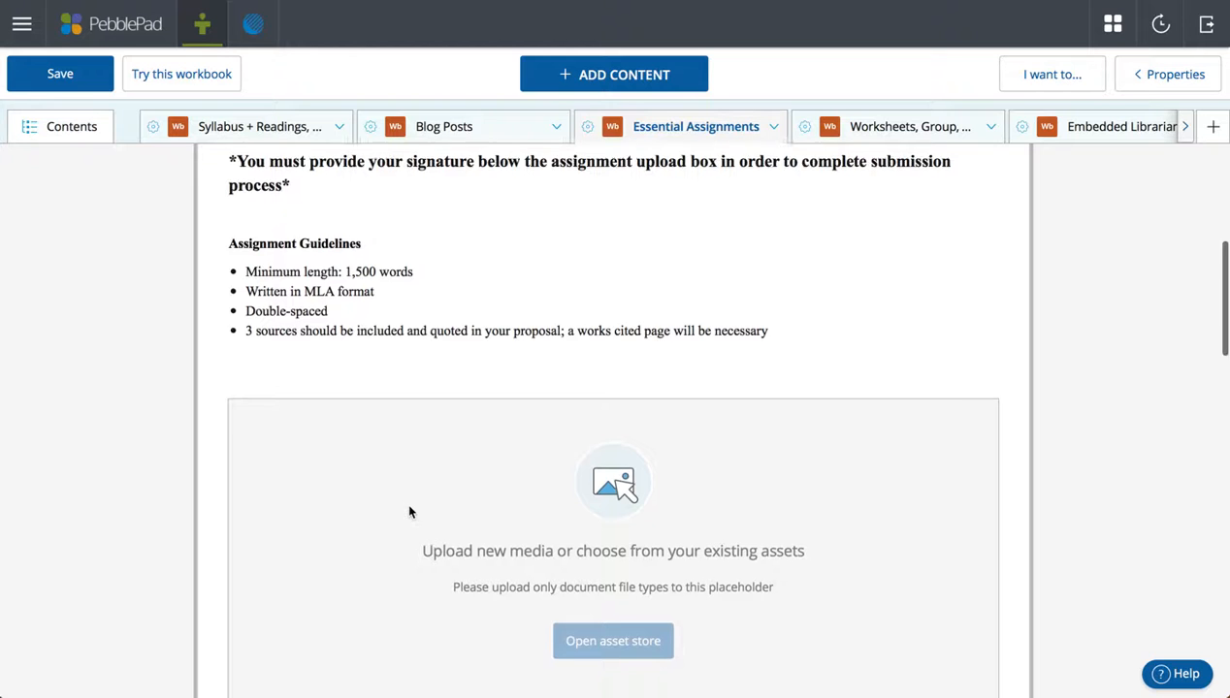
scroll(408, 511, down, 1)
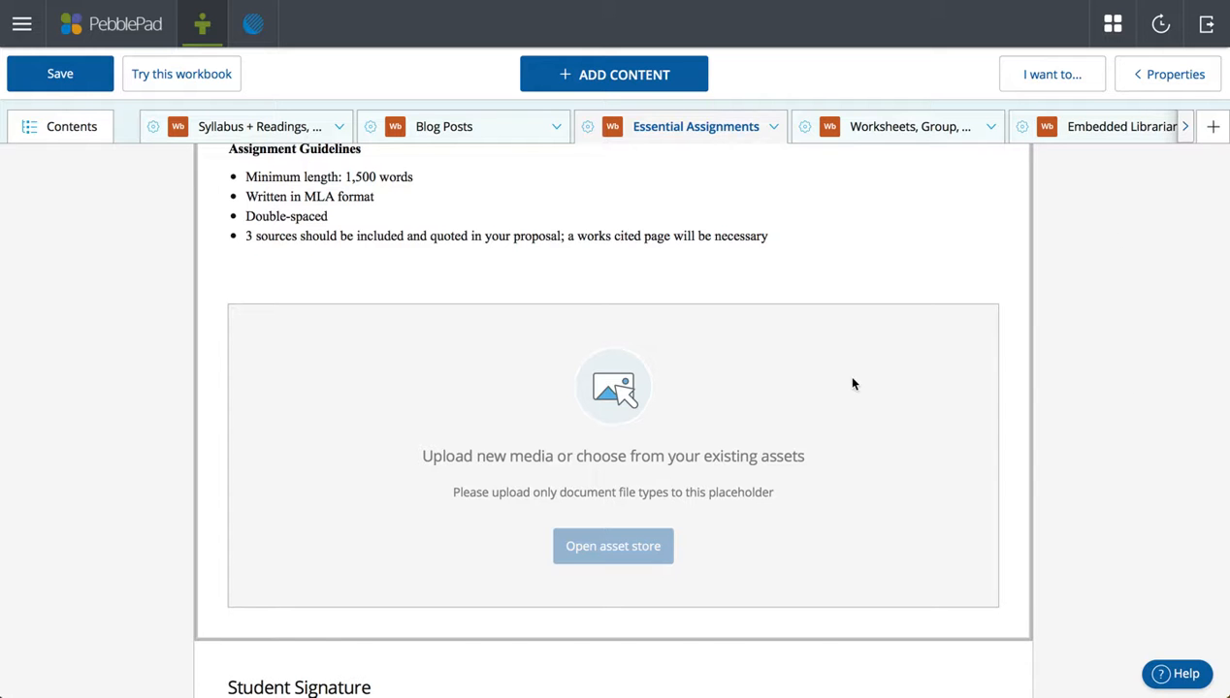
click(1152, 75)
click(655, 393)
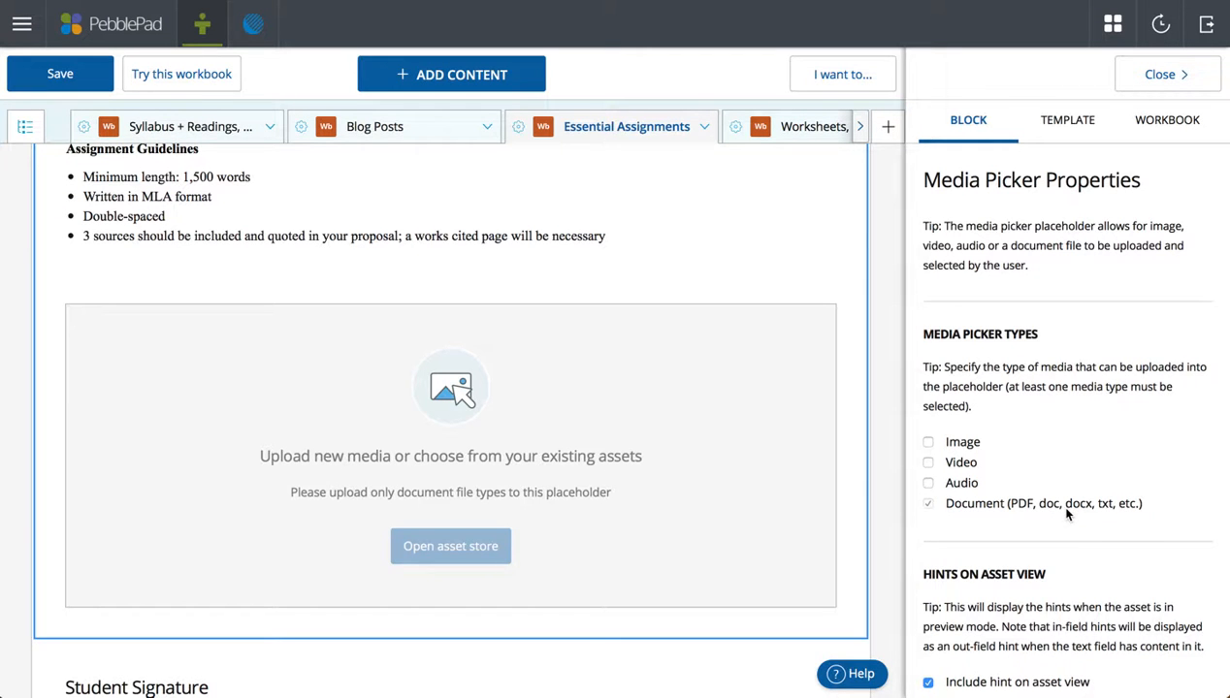
click(1154, 76)
scroll(978, 376, down, 1)
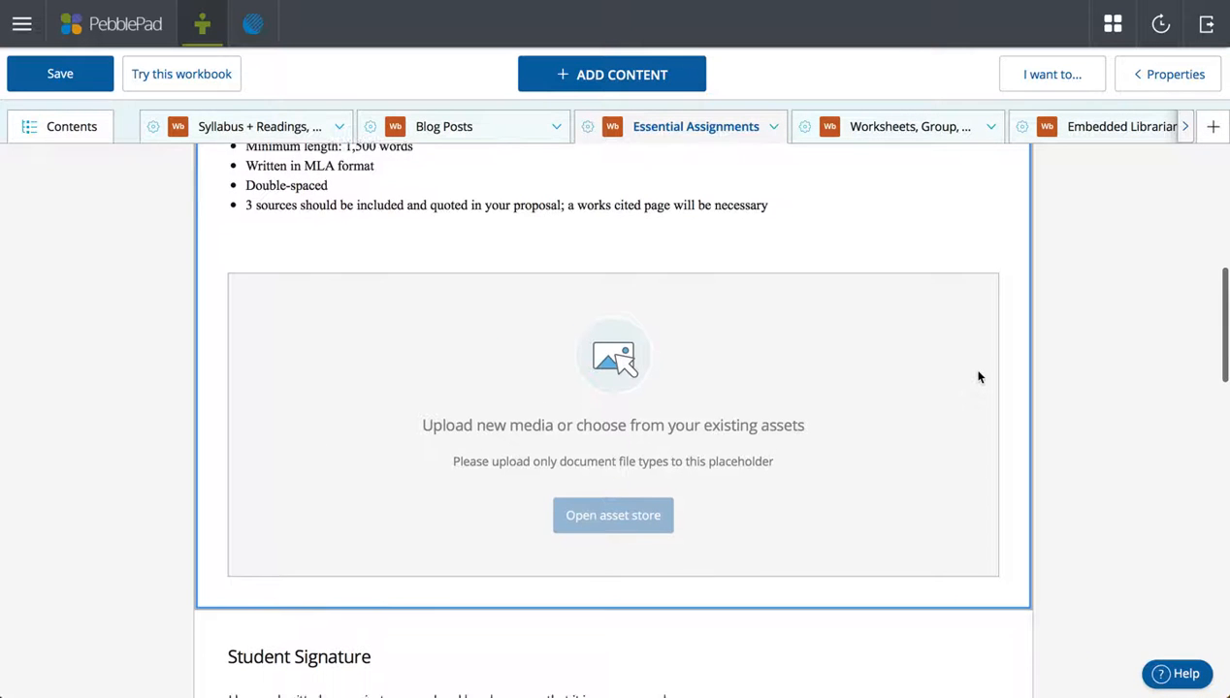
scroll(978, 376, up, 2)
scroll(977, 377, down, 1)
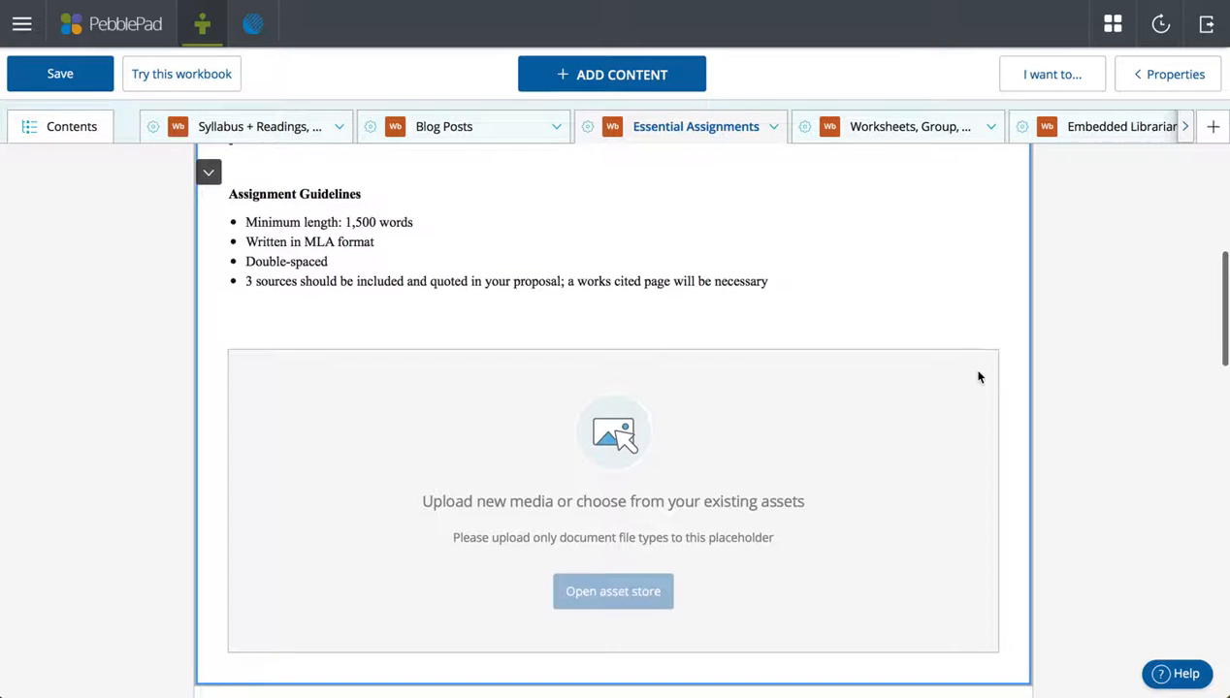
scroll(978, 377, up, 3)
scroll(978, 377, up, 3)
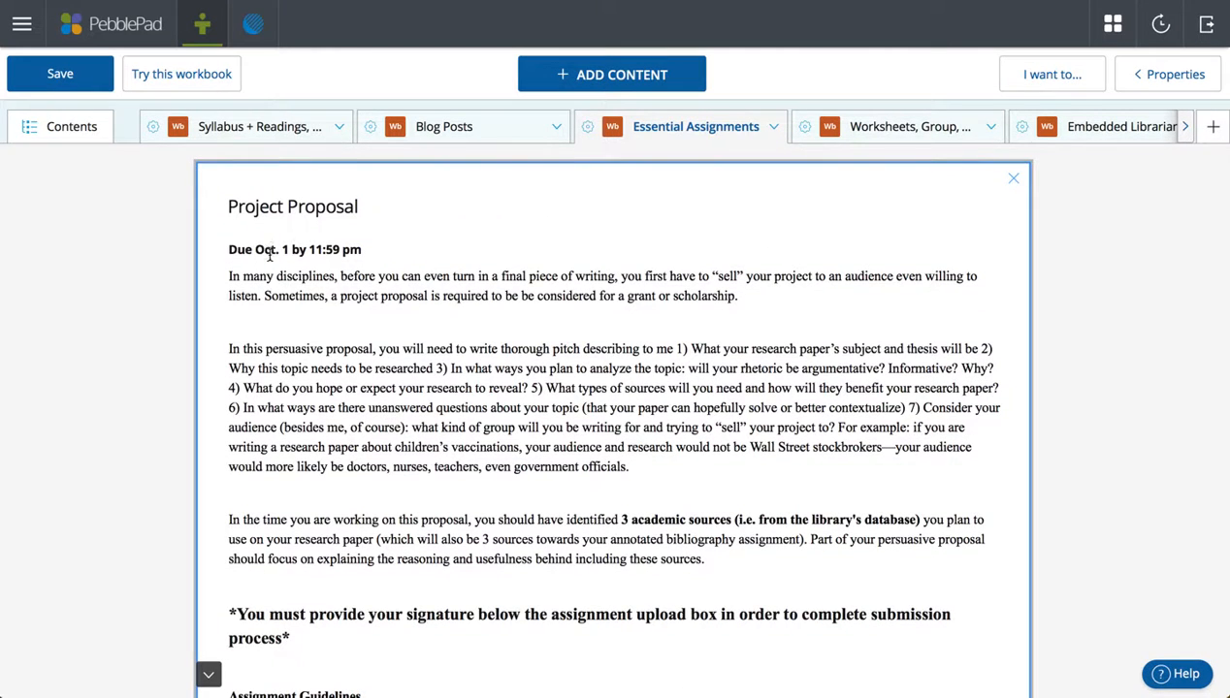
click(274, 250)
scroll(649, 397, down, 6)
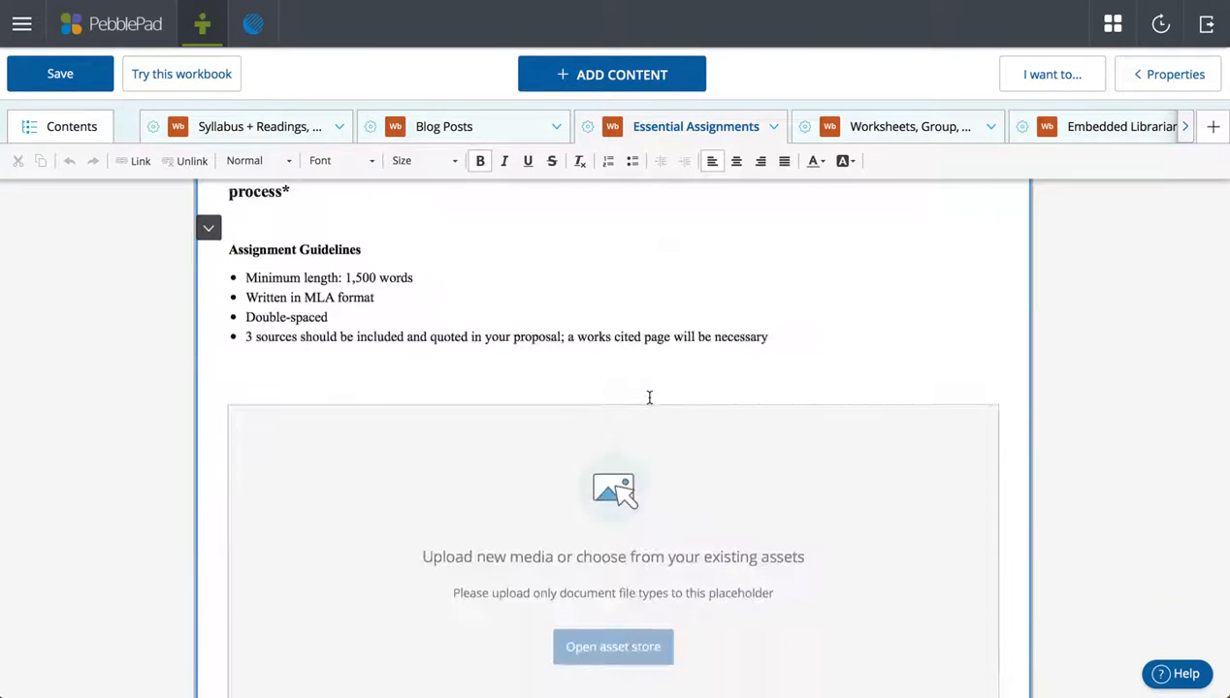
scroll(649, 398, up, 2)
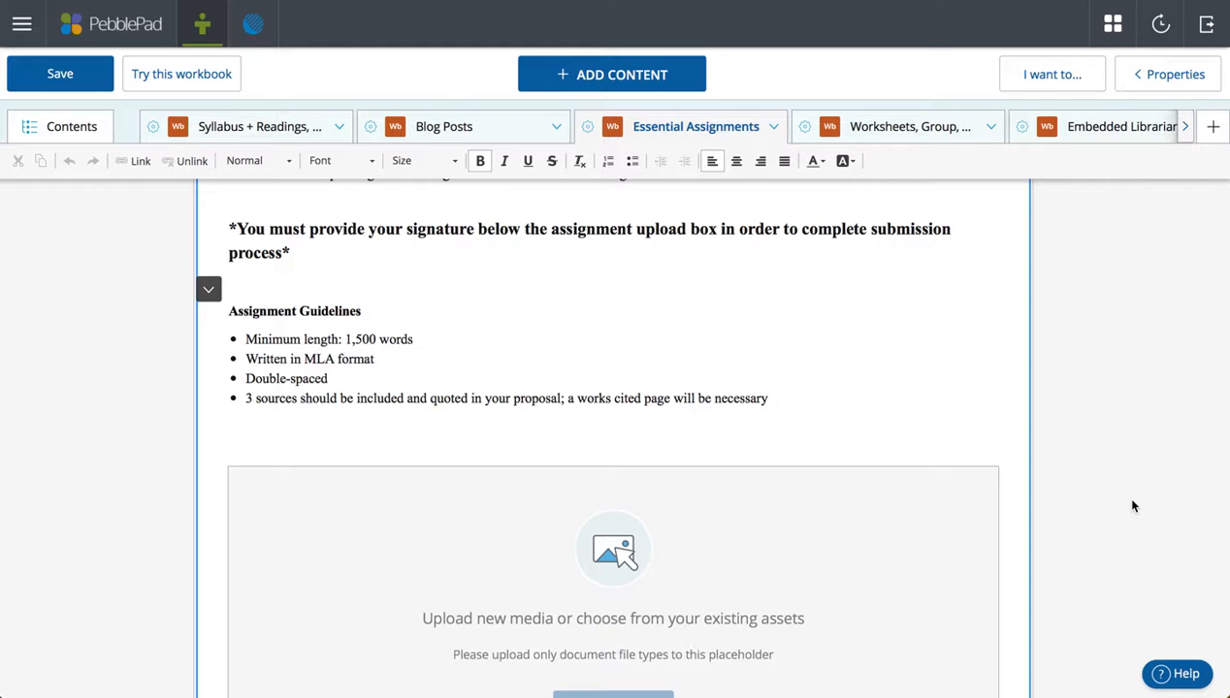
scroll(1132, 505, down, 2)
scroll(824, 473, down, 3)
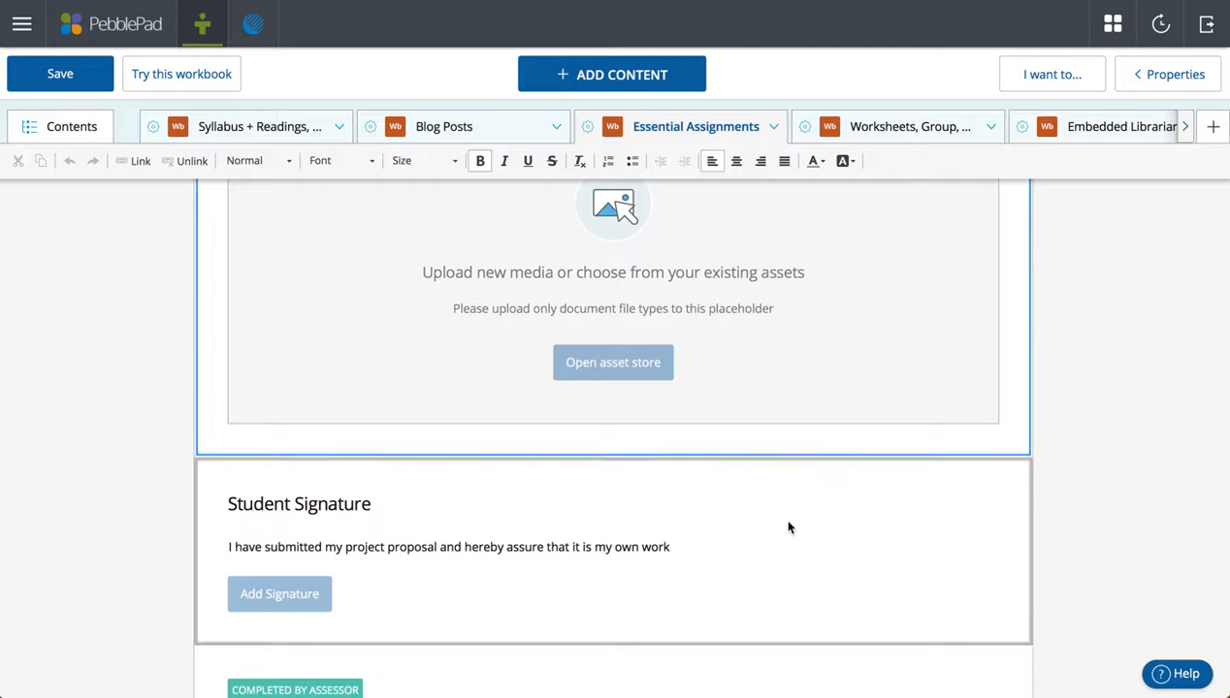
scroll(788, 536, down, 1)
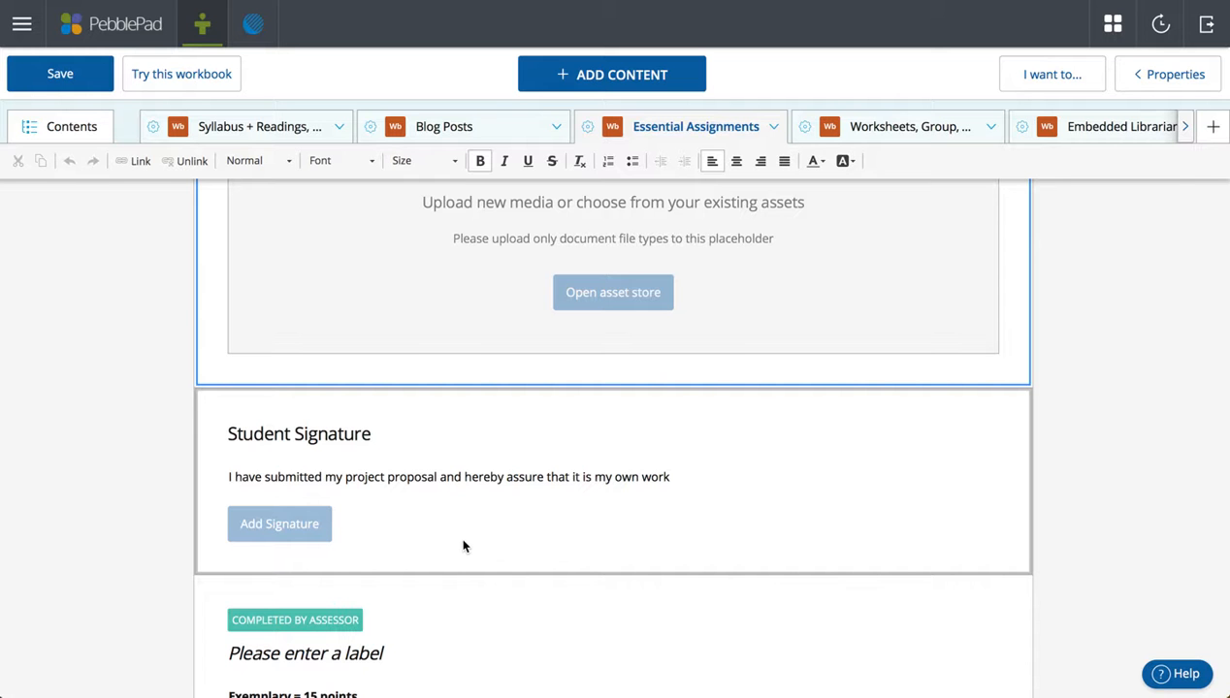
scroll(463, 546, up, 10)
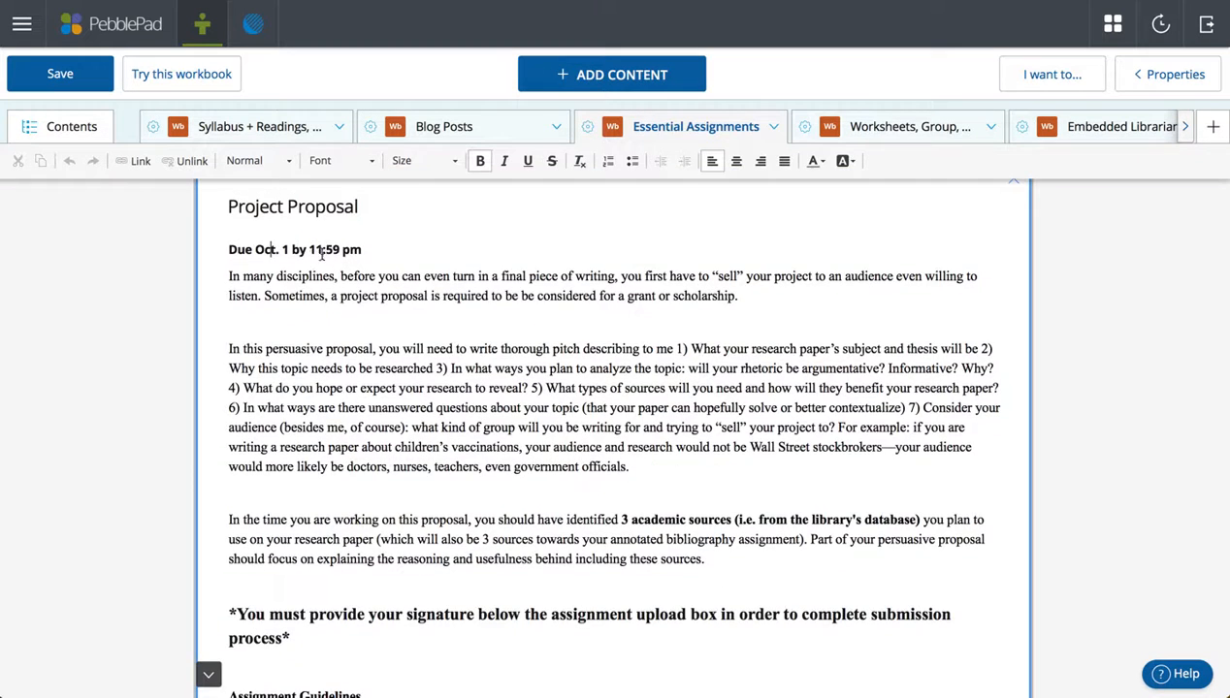
scroll(627, 540, down, 10)
scroll(627, 540, down, 5)
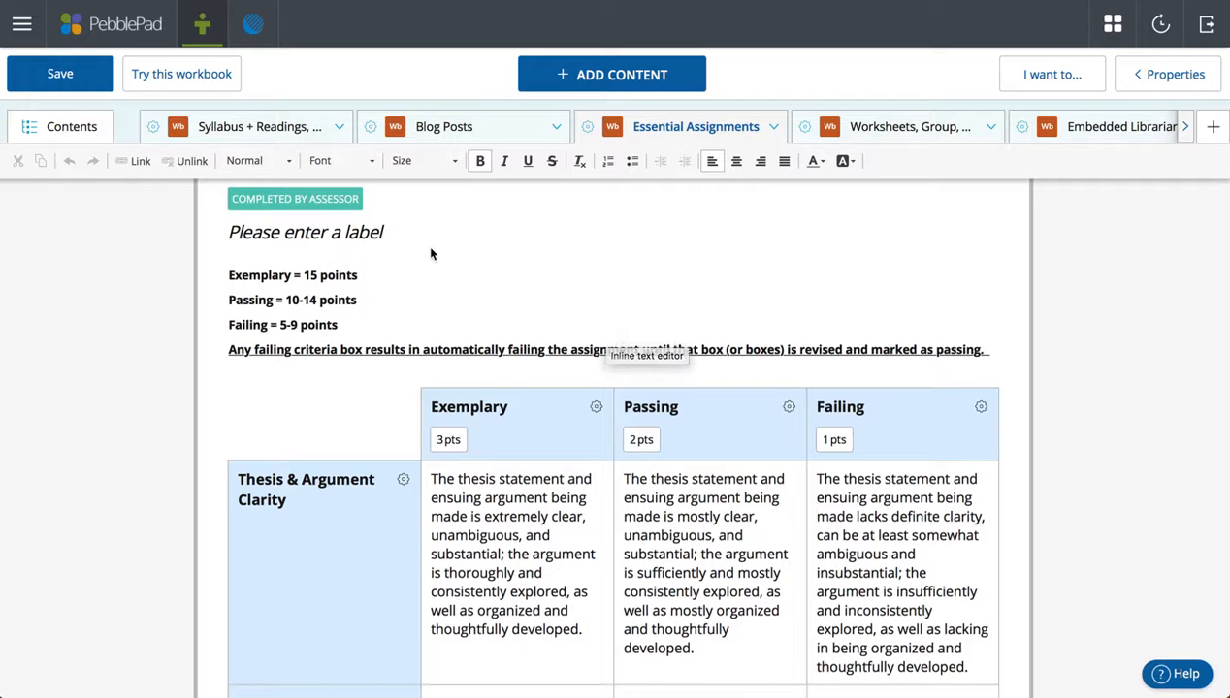
scroll(432, 254, up, 1)
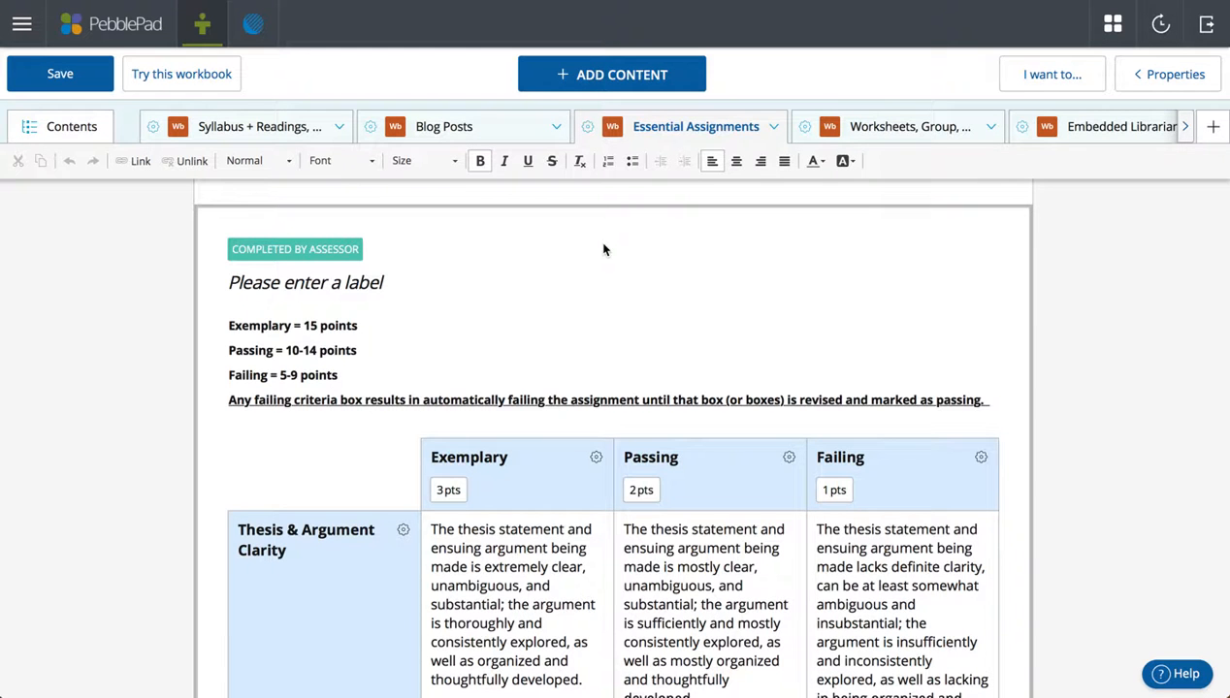
scroll(602, 249, up, 5)
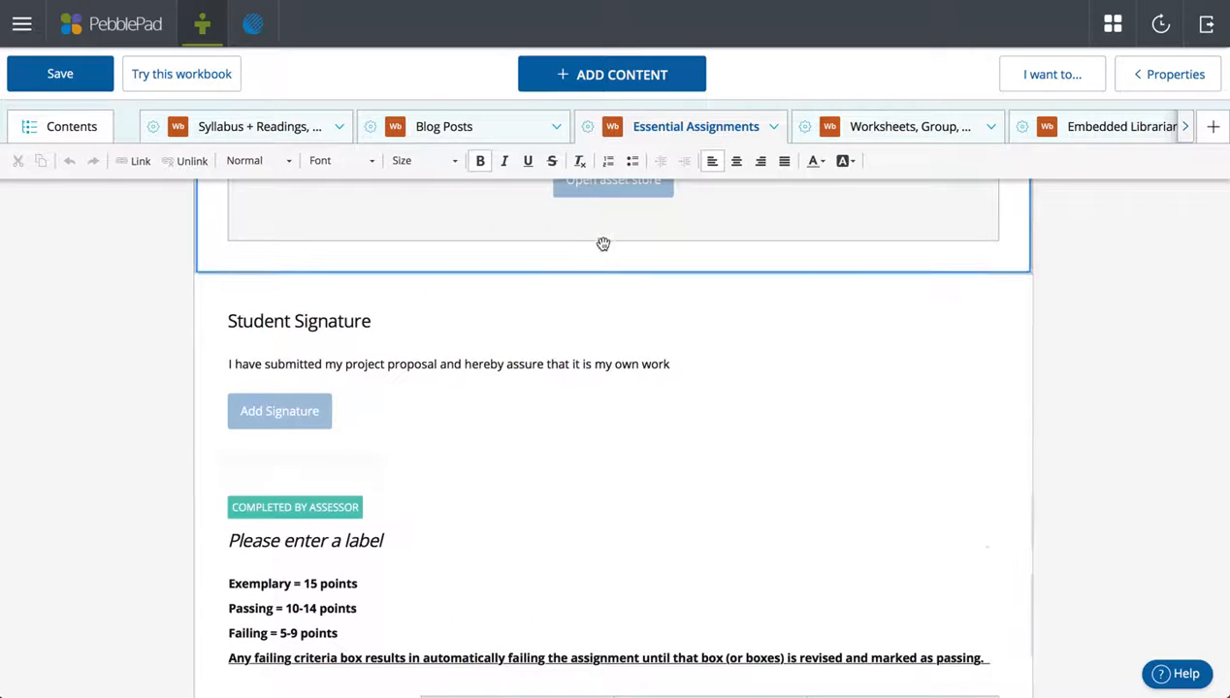
scroll(603, 245, down, 4)
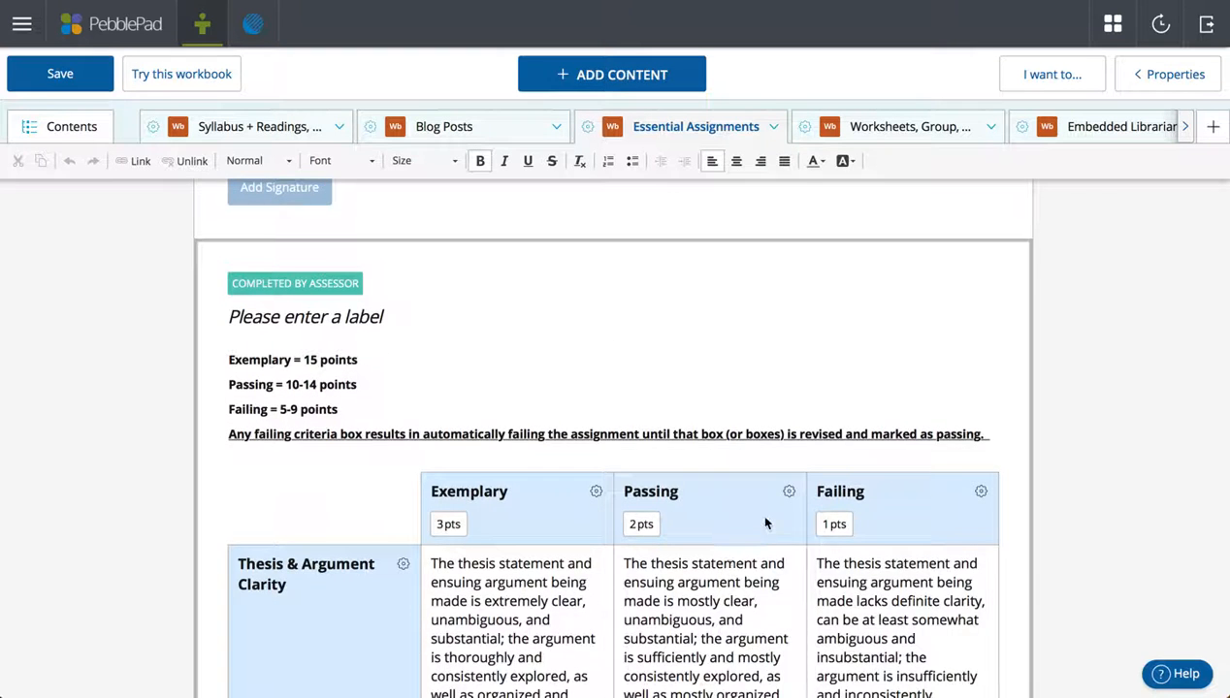
scroll(763, 524, up, 3)
scroll(830, 408, up, 3)
scroll(831, 409, up, 5)
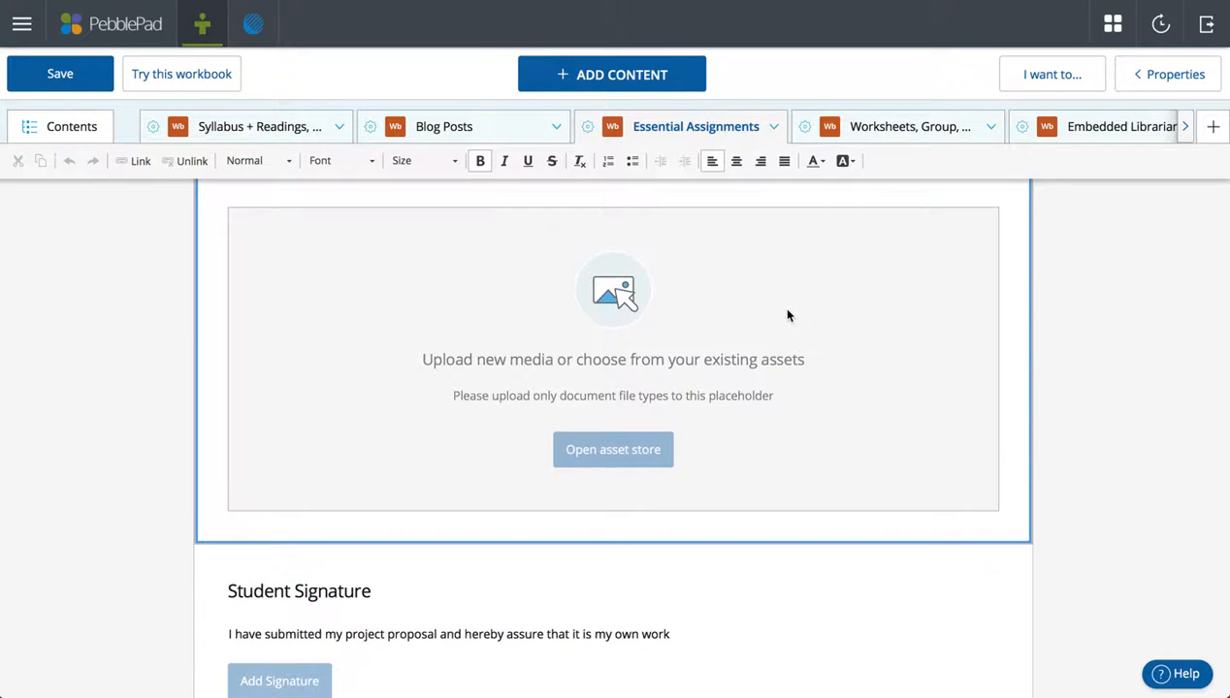
scroll(787, 315, up, 1)
scroll(788, 316, down, 4)
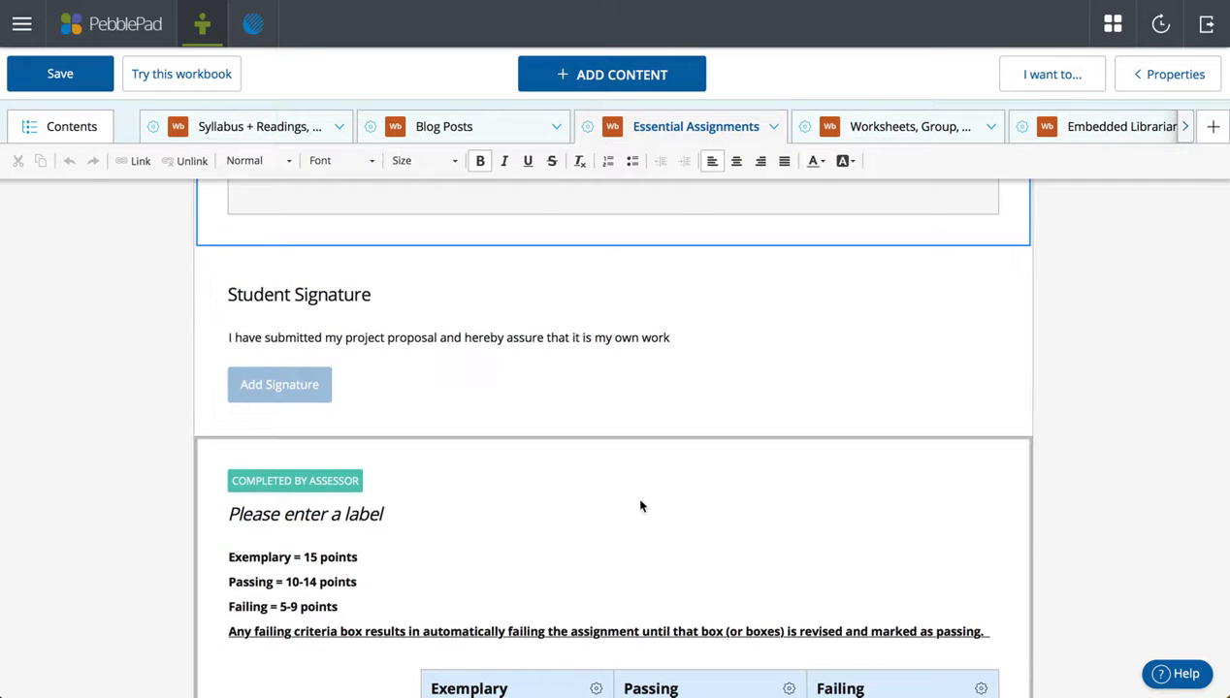
scroll(556, 501, down, 3)
Inspect the rubric block's Template and Workbook settings in the Properties panel.
click(1162, 77)
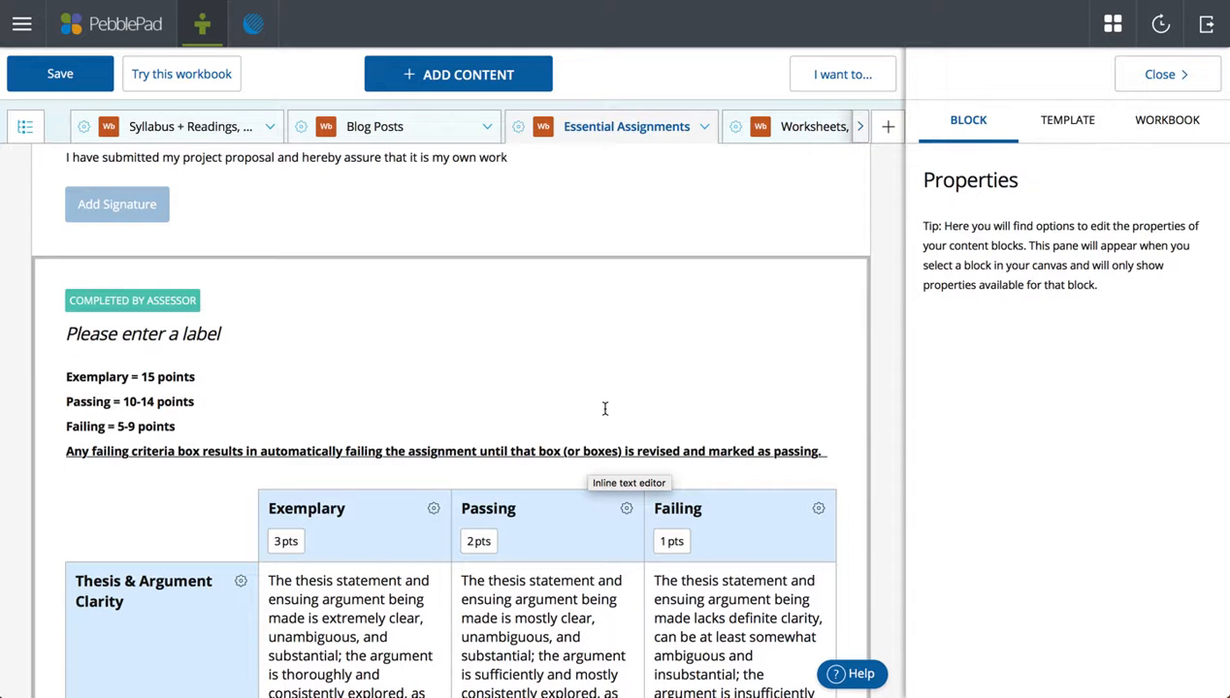
click(684, 324)
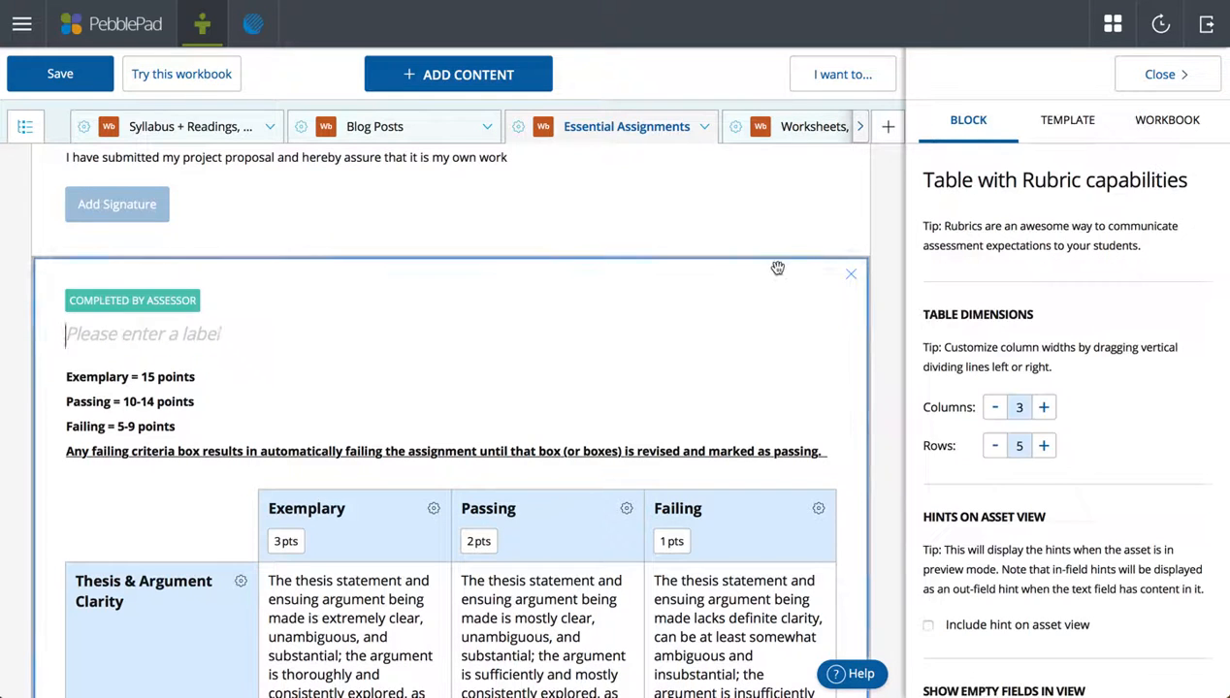
click(1059, 117)
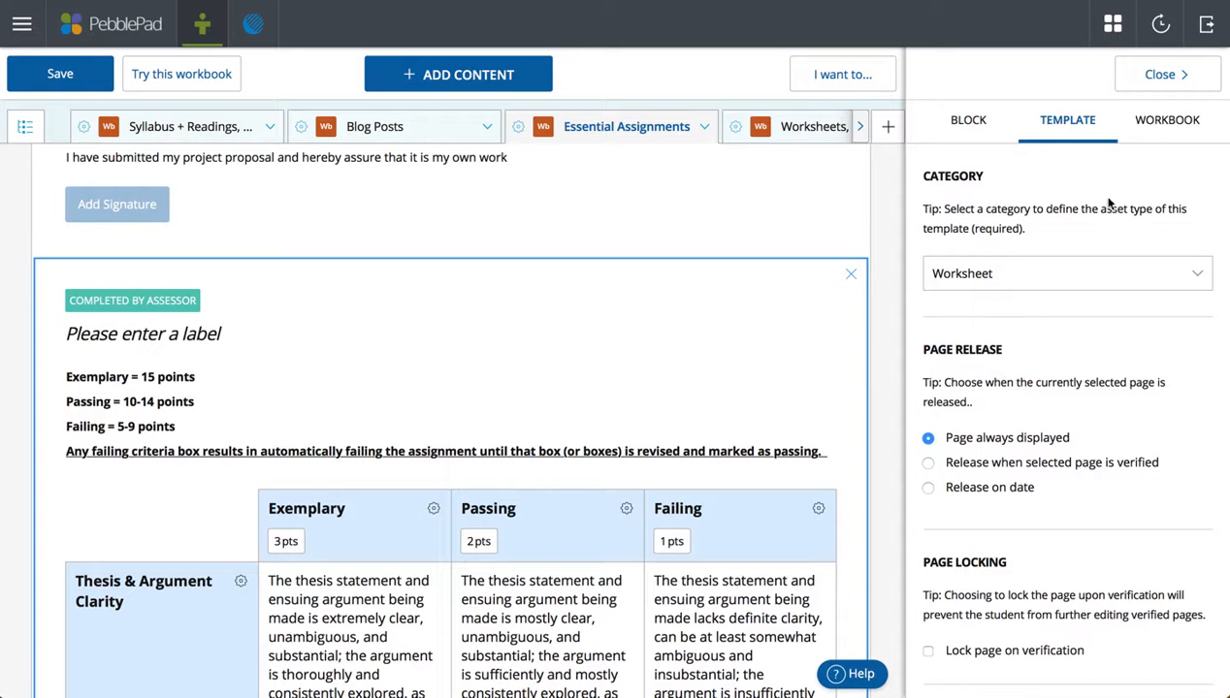
click(1169, 120)
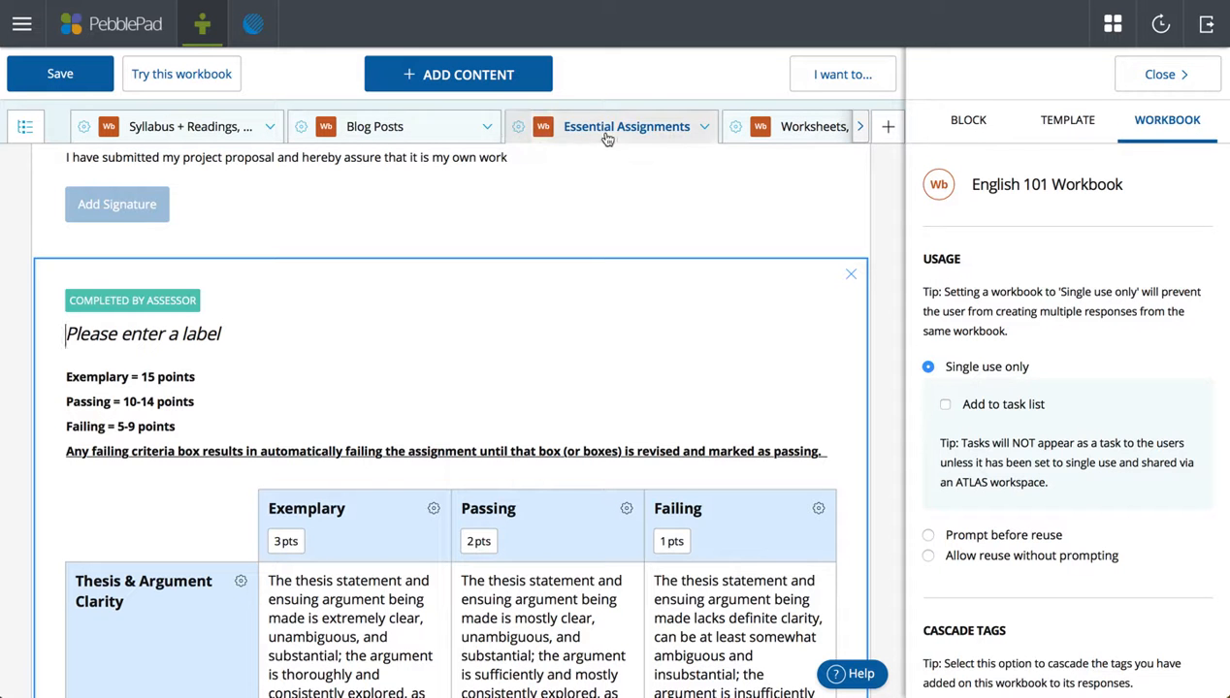
click(1105, 126)
Close Properties, scroll to the Source Integration and Citation Style rubric rows, and list Essential Assignments.
scroll(1172, 412, down, 7)
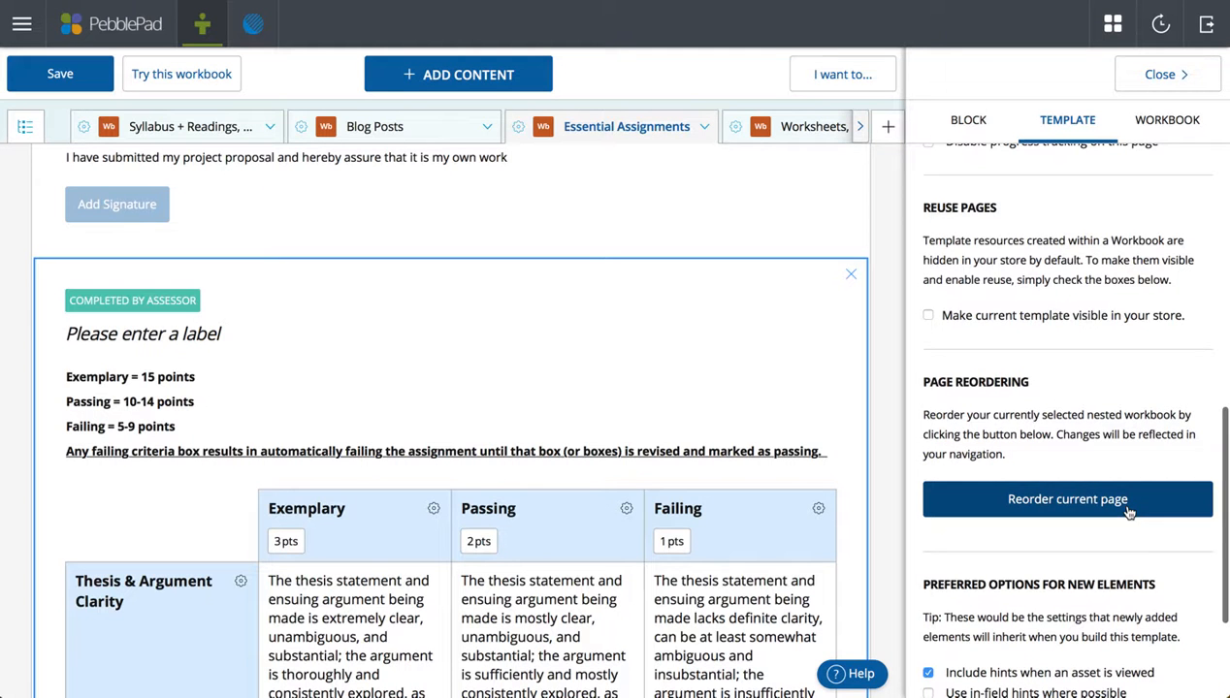
click(1167, 83)
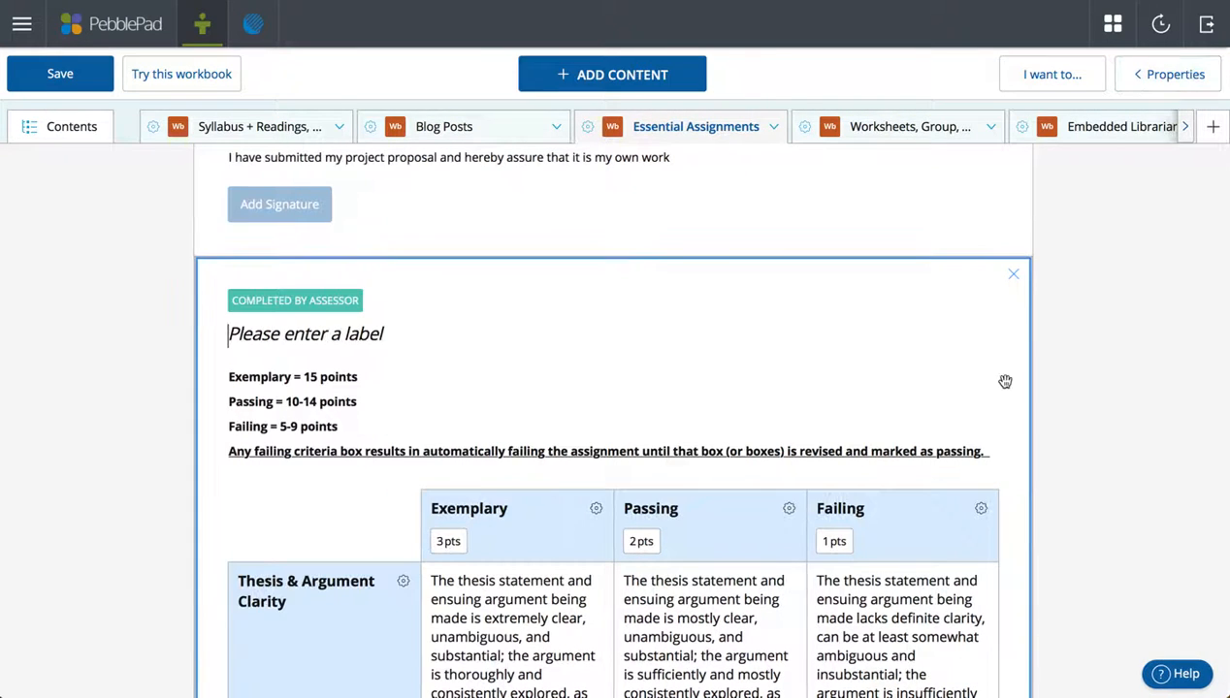
scroll(1002, 382, down, 5)
scroll(1005, 381, down, 5)
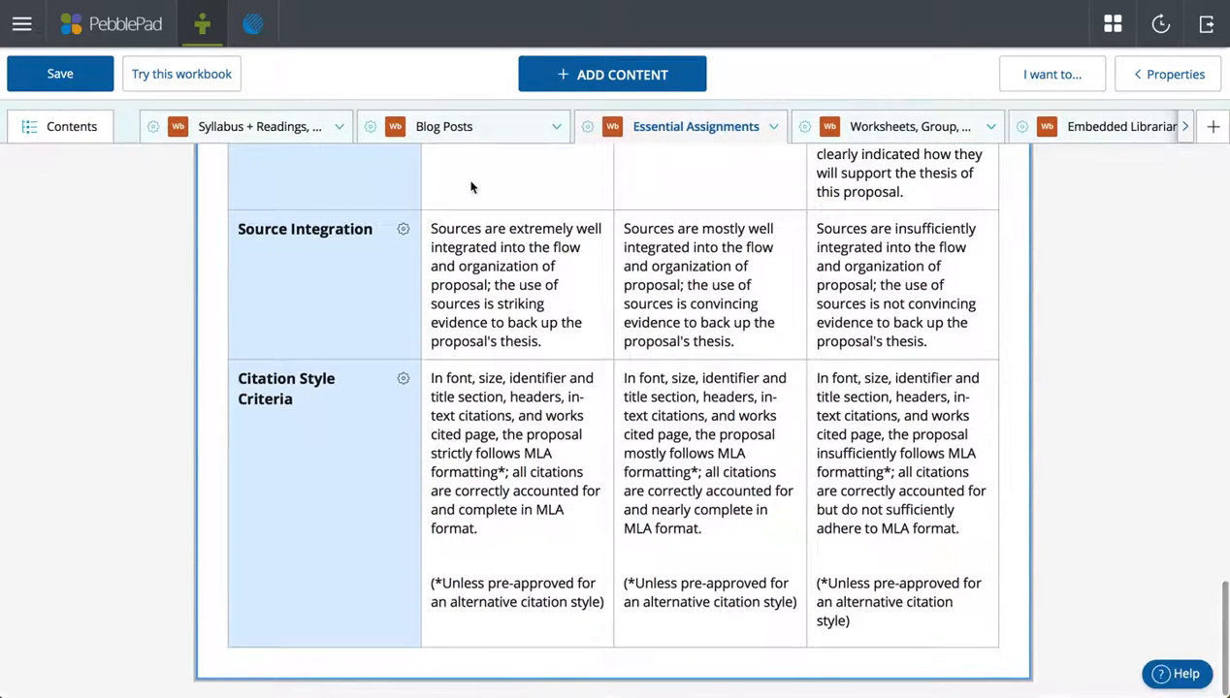
click(773, 127)
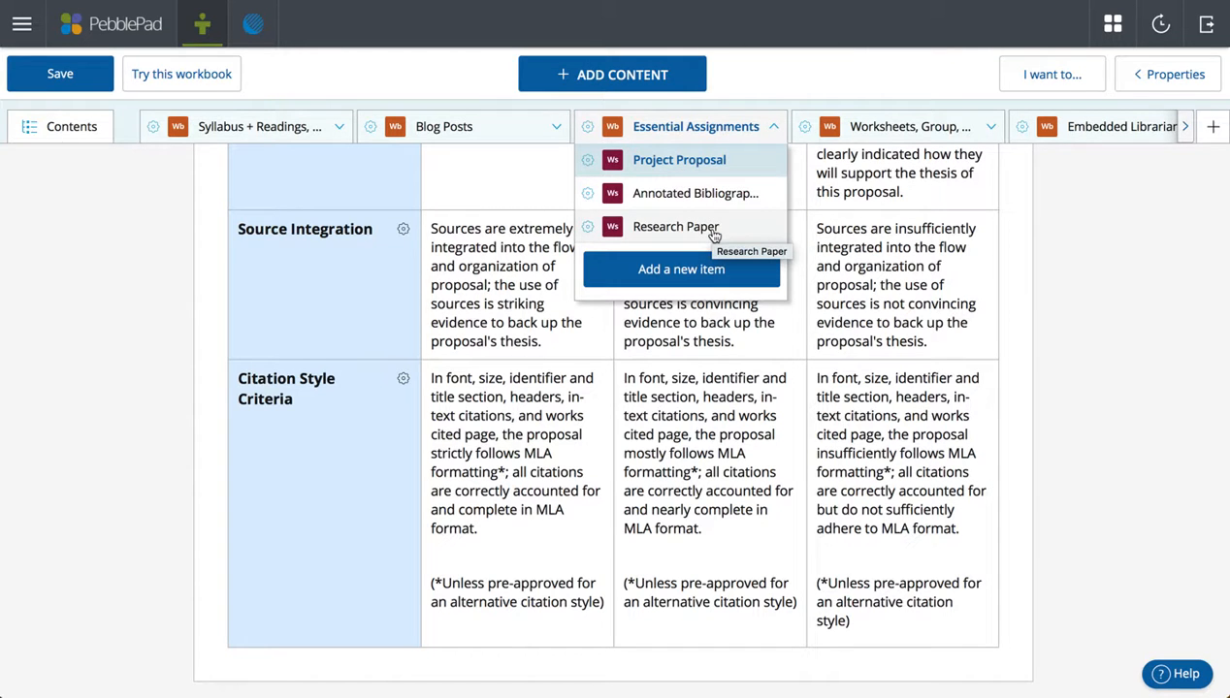
Open the Annotated Bibliography page and show its Properties panel with the content block selected.
click(703, 194)
click(1176, 75)
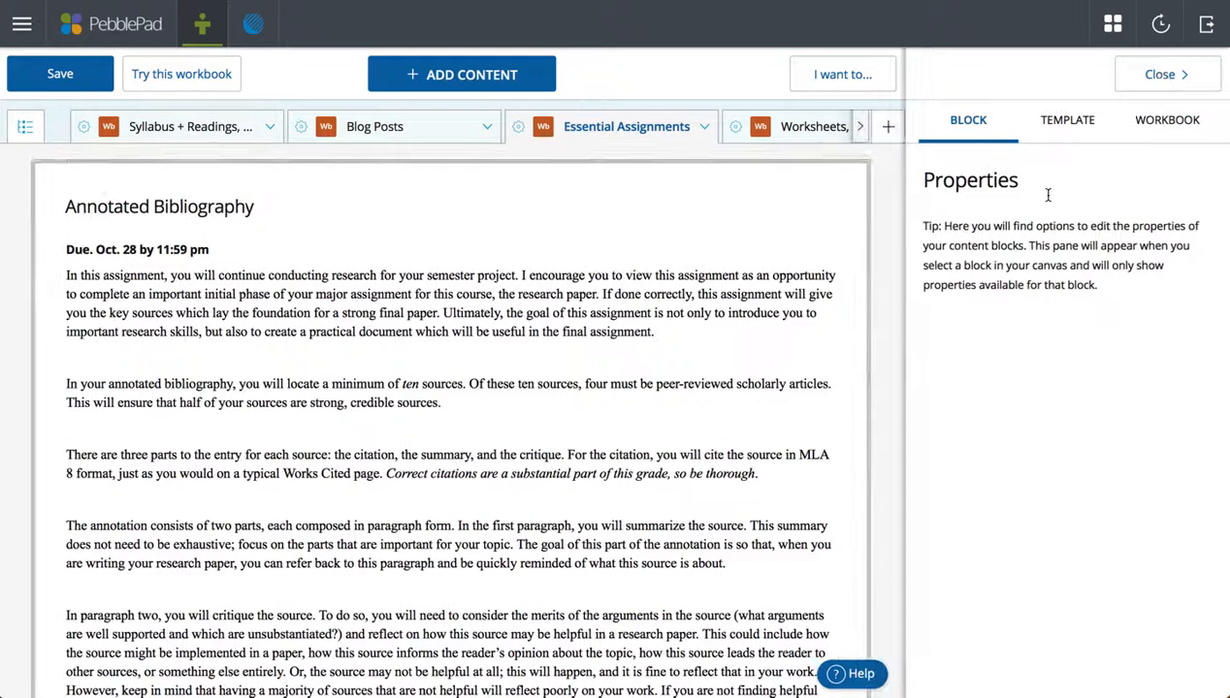
click(765, 236)
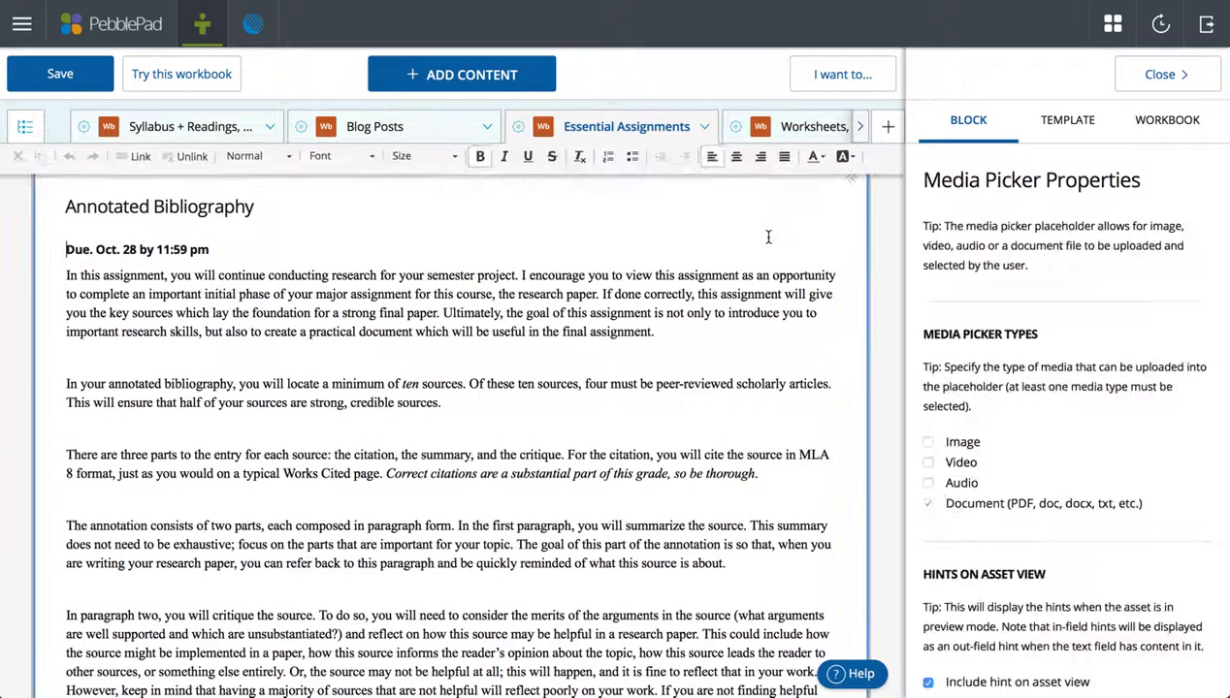
click(662, 127)
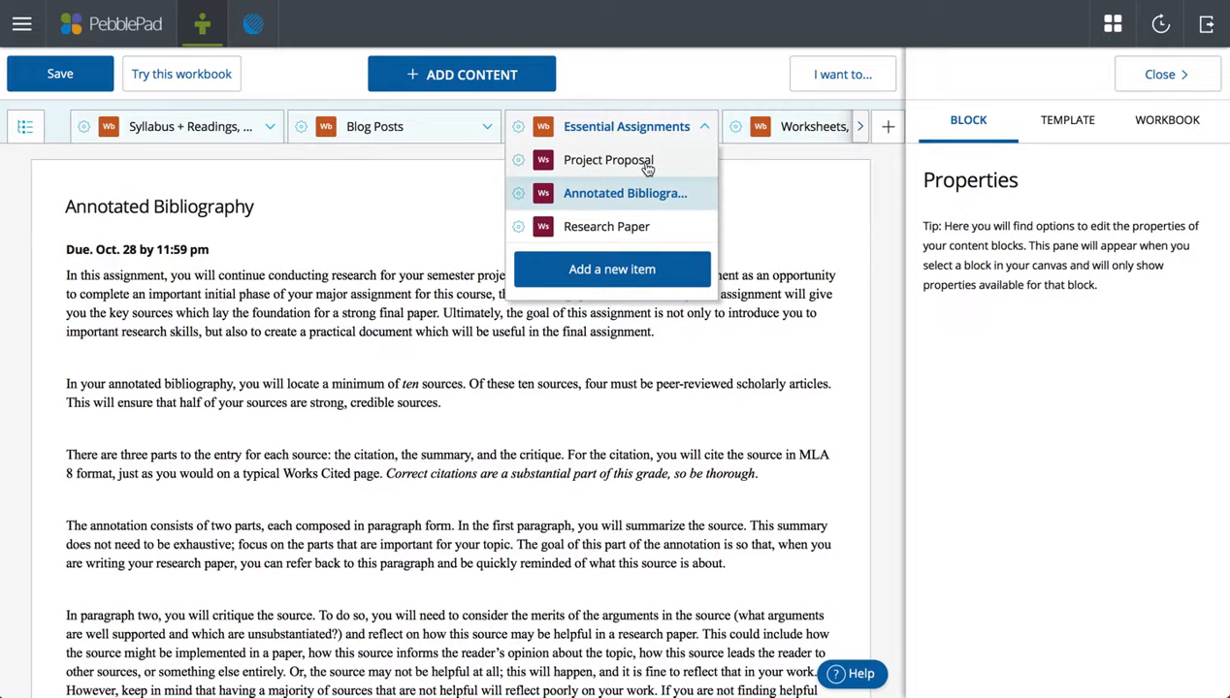
click(676, 442)
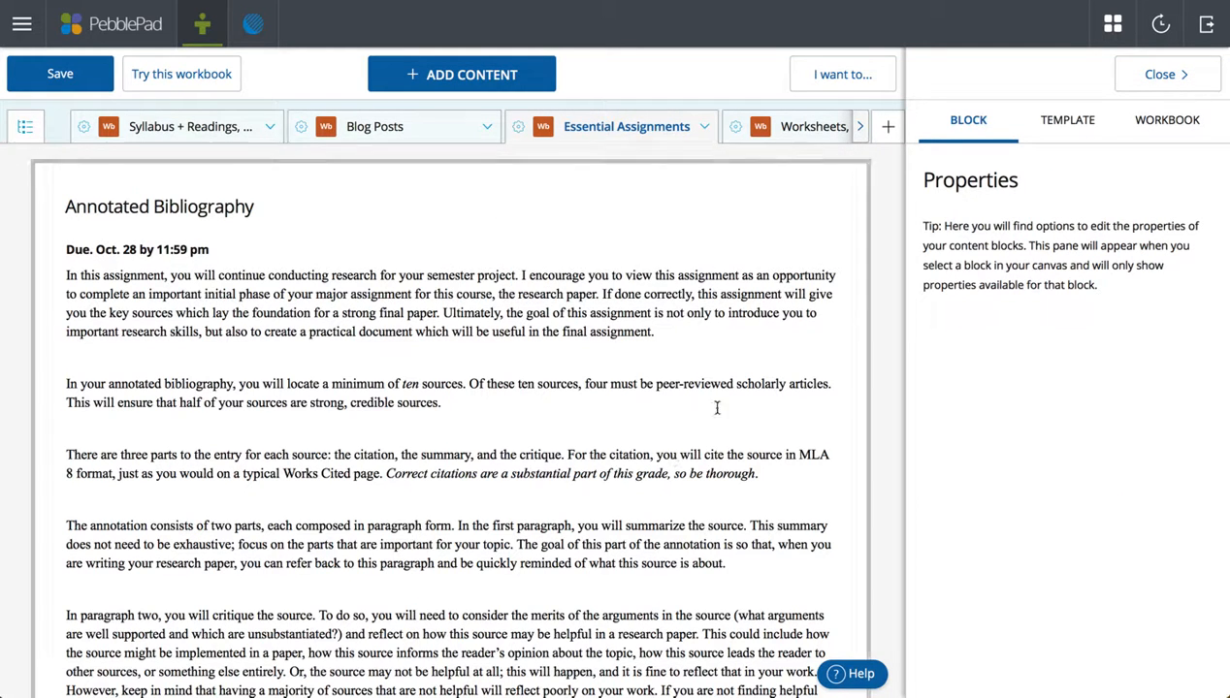
Check the Page Release setting: released only once Project Proposal is verified.
click(705, 312)
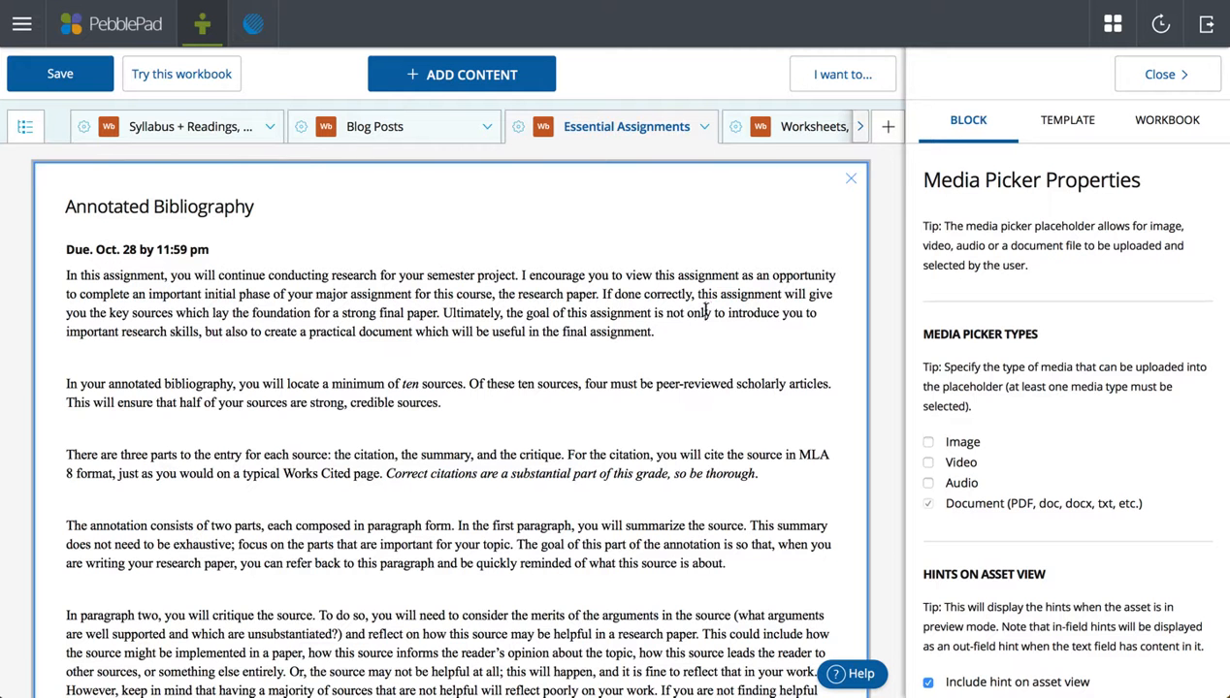
scroll(1116, 351, down, 3)
scroll(1117, 349, down, 3)
click(1082, 136)
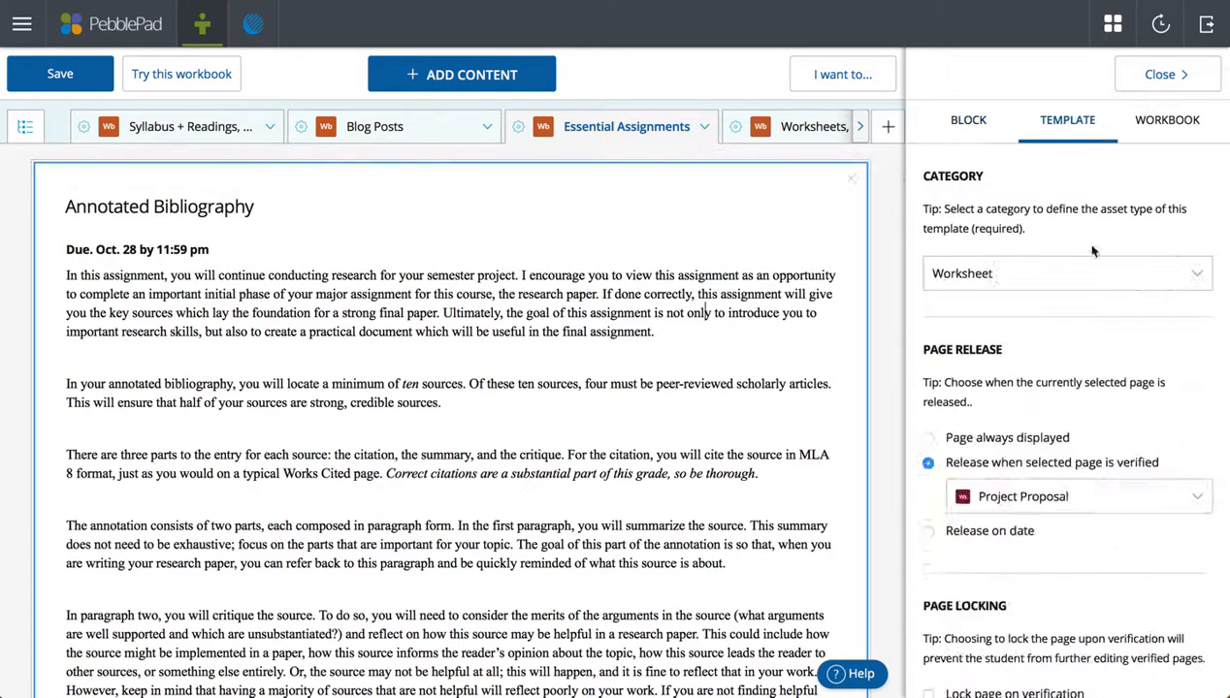
scroll(1056, 397, down, 2)
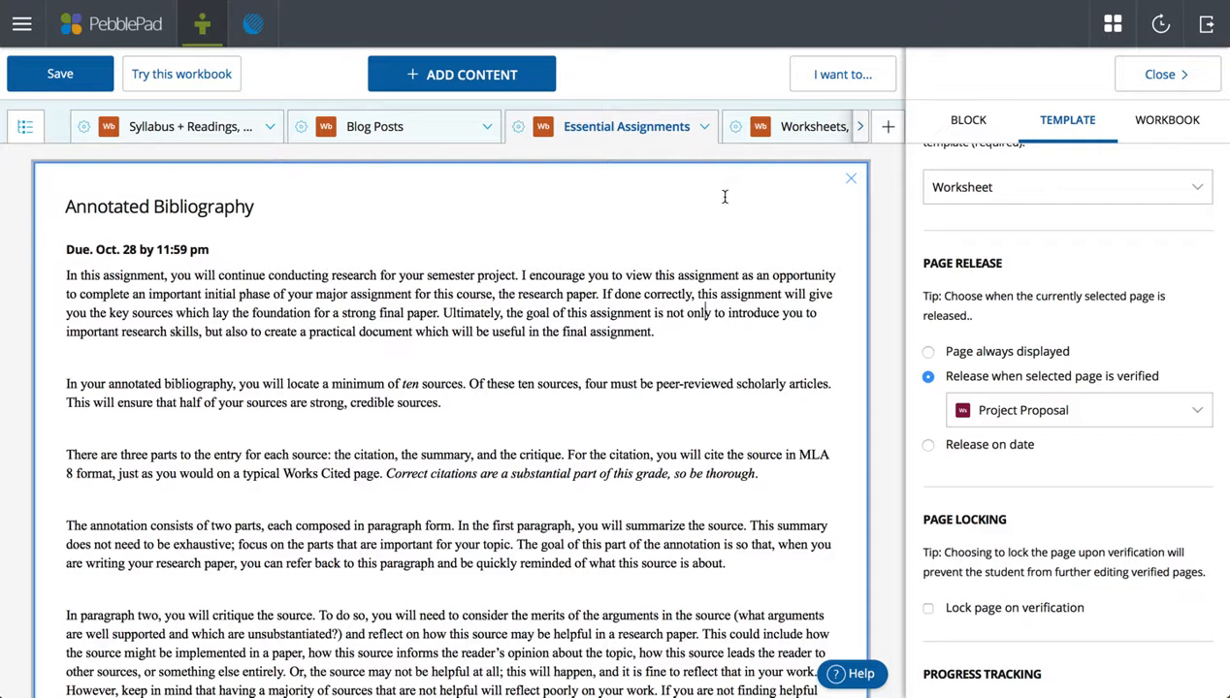
click(692, 126)
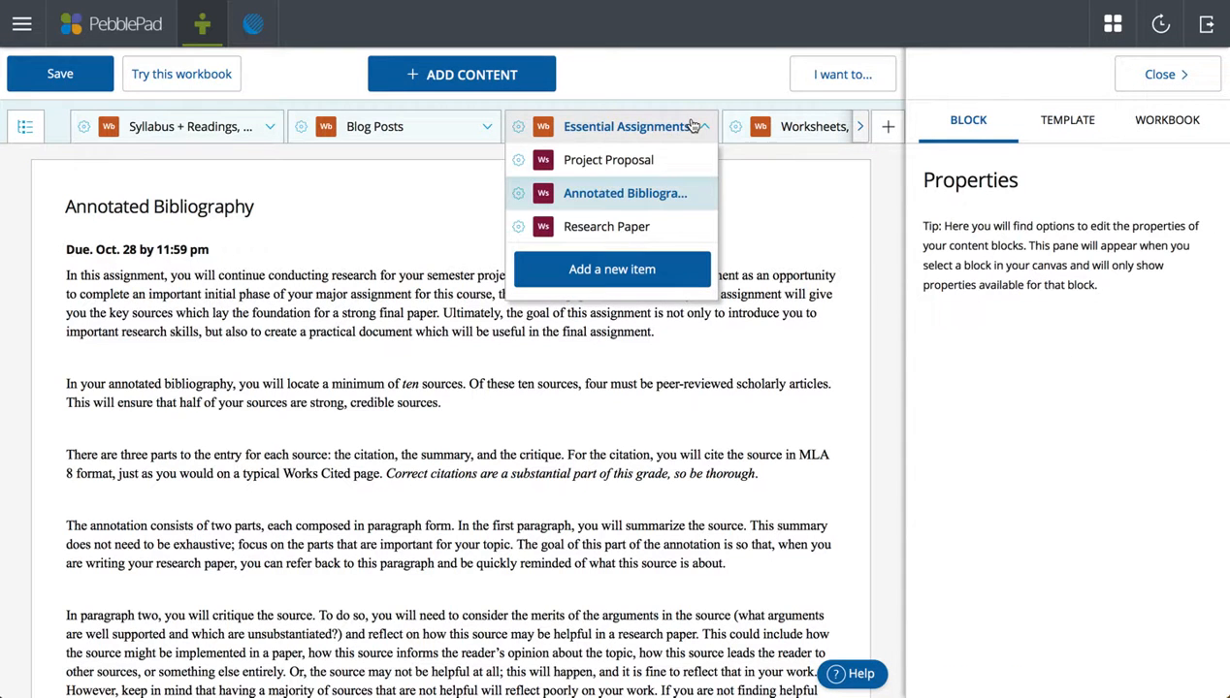
View the Project Proposal page, then open Research Paper (due Dec. 7, 2,500 words, 7 sources).
click(657, 163)
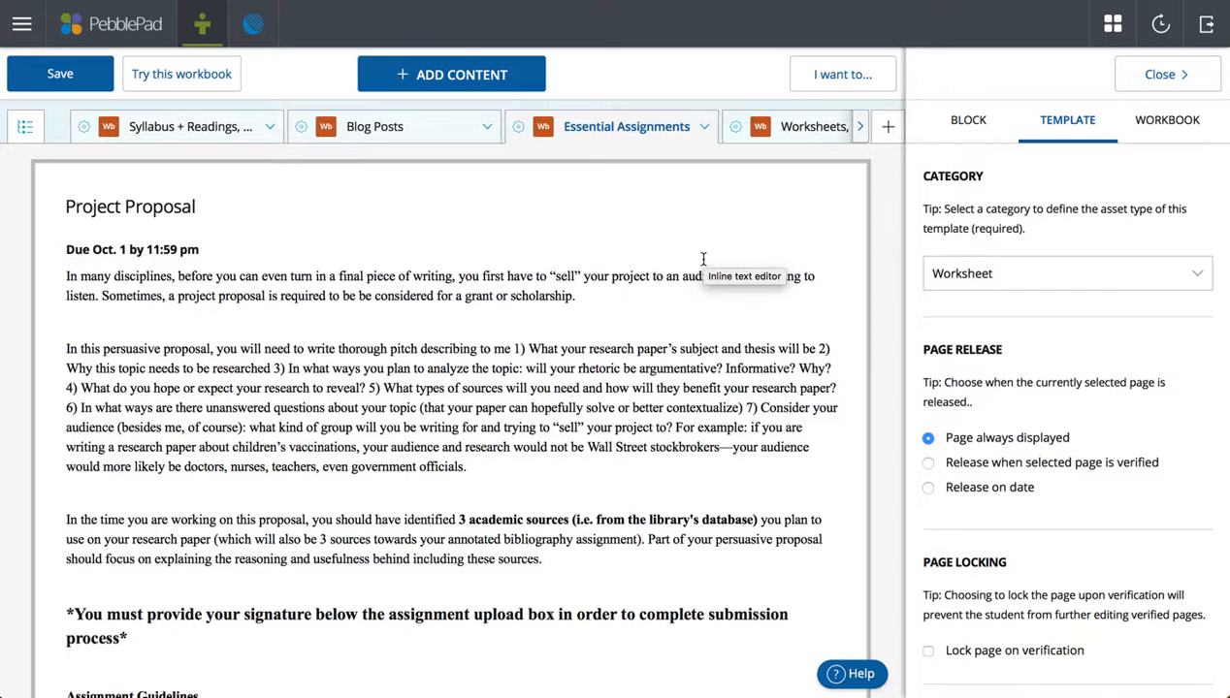
click(703, 126)
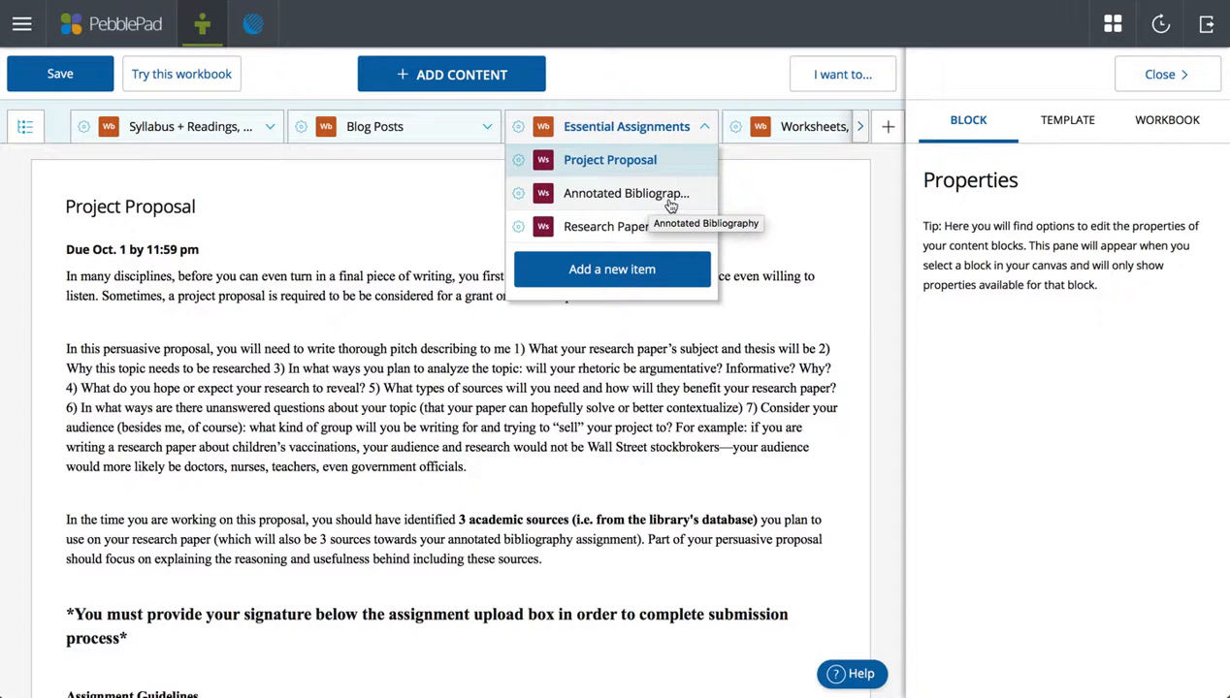
click(653, 228)
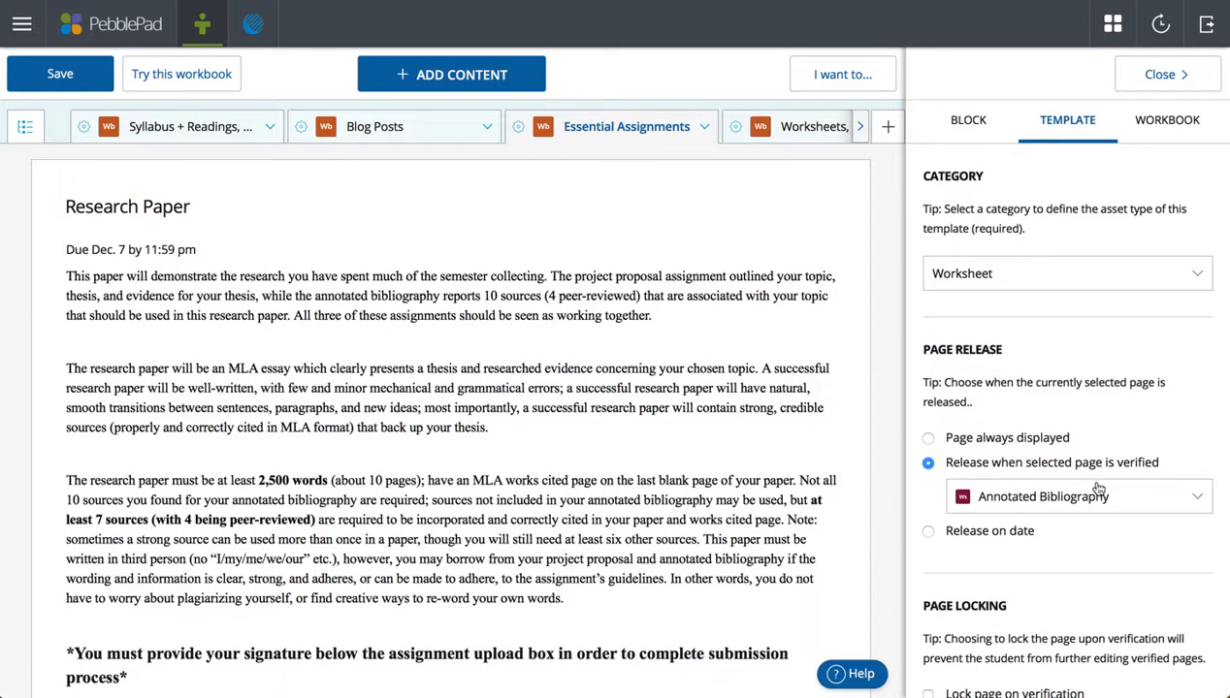
click(701, 129)
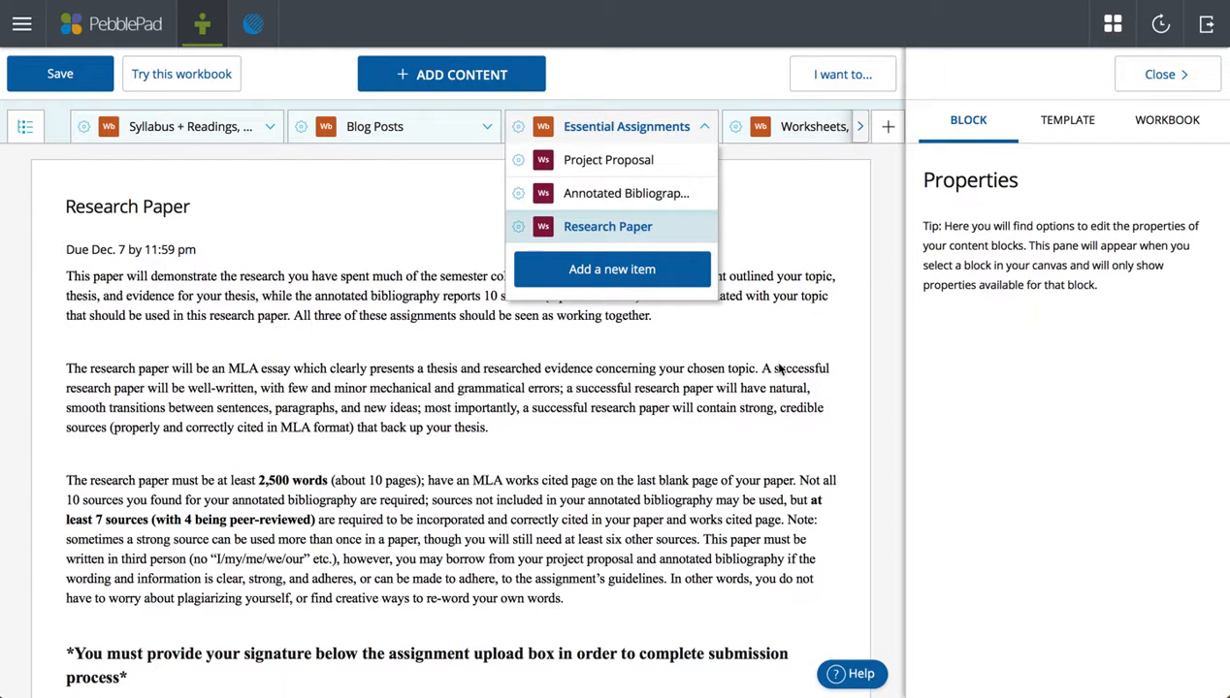
click(806, 278)
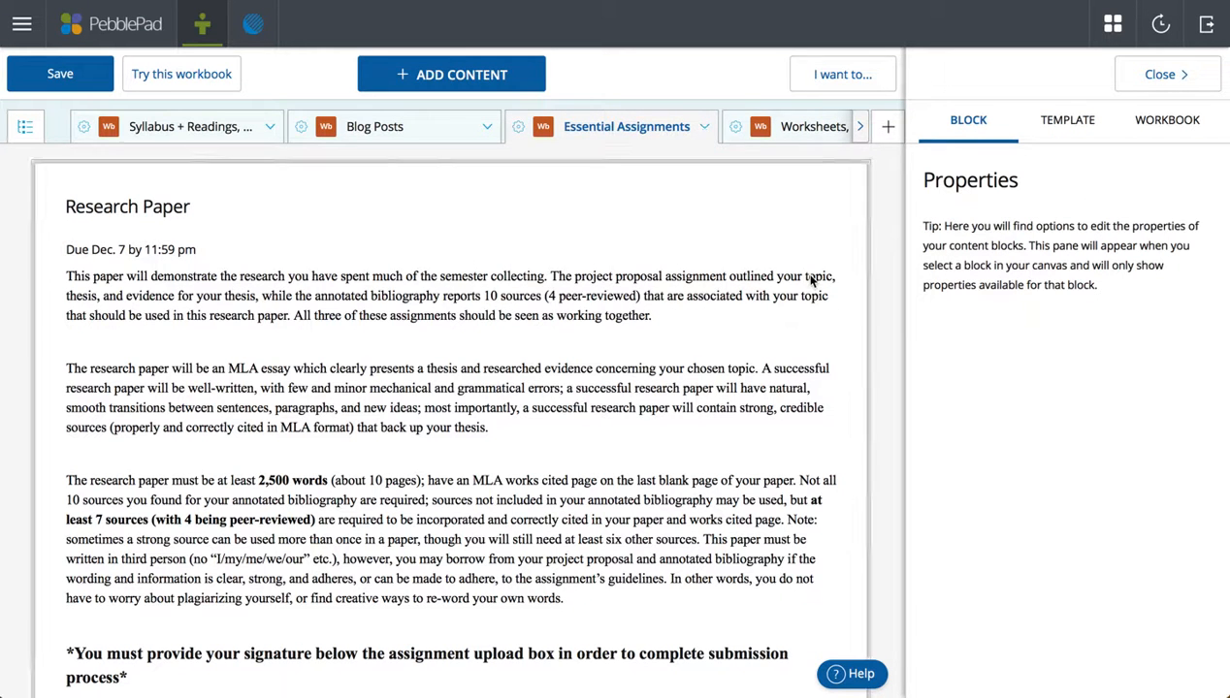
Scroll through the Annotated Bibliography worksheet with the settings panel hidden, then open Group Work.
click(794, 127)
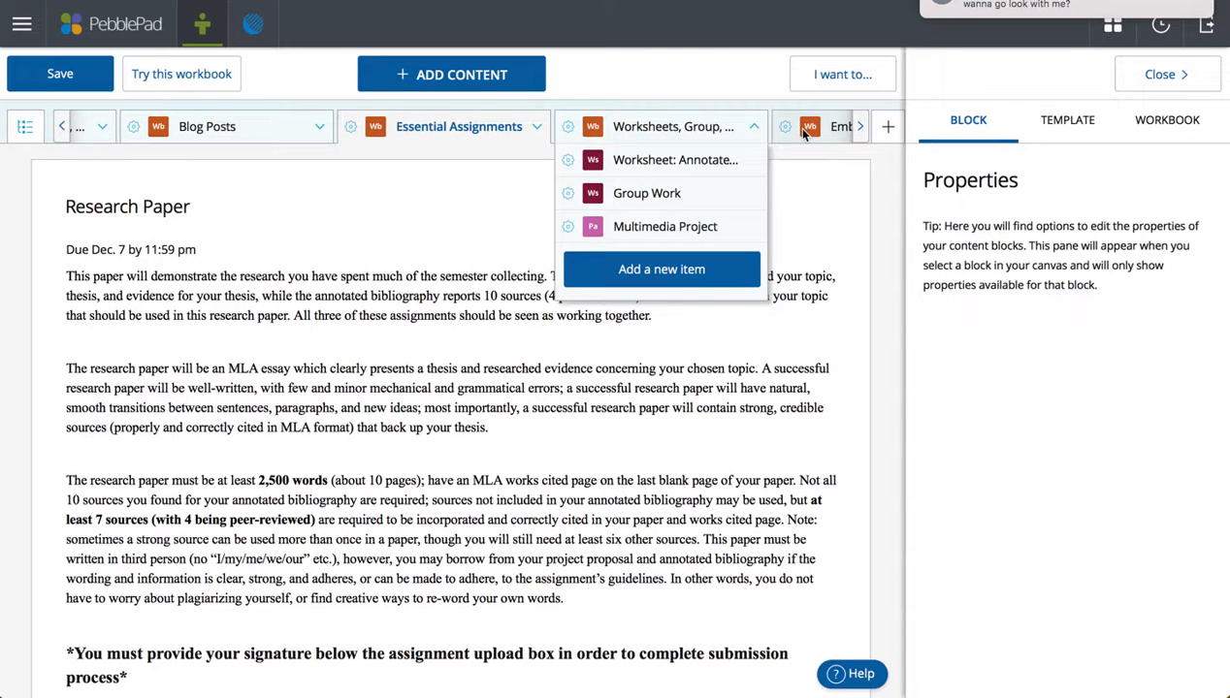
click(691, 167)
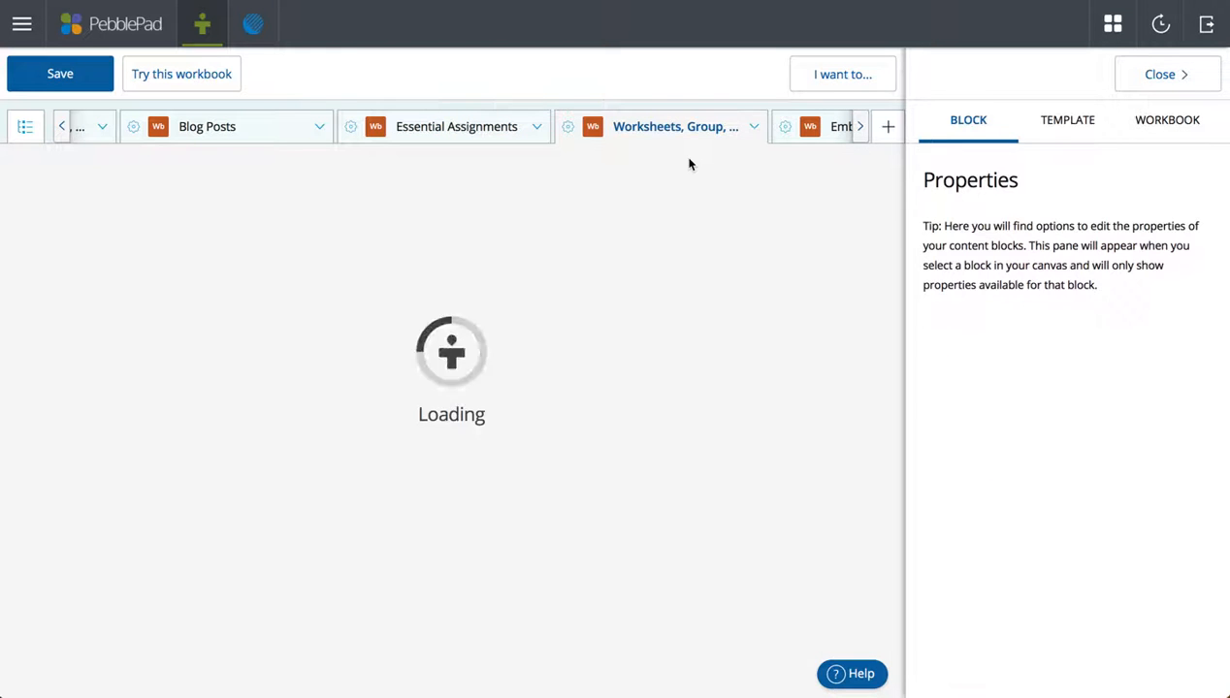
scroll(748, 409, down, 7)
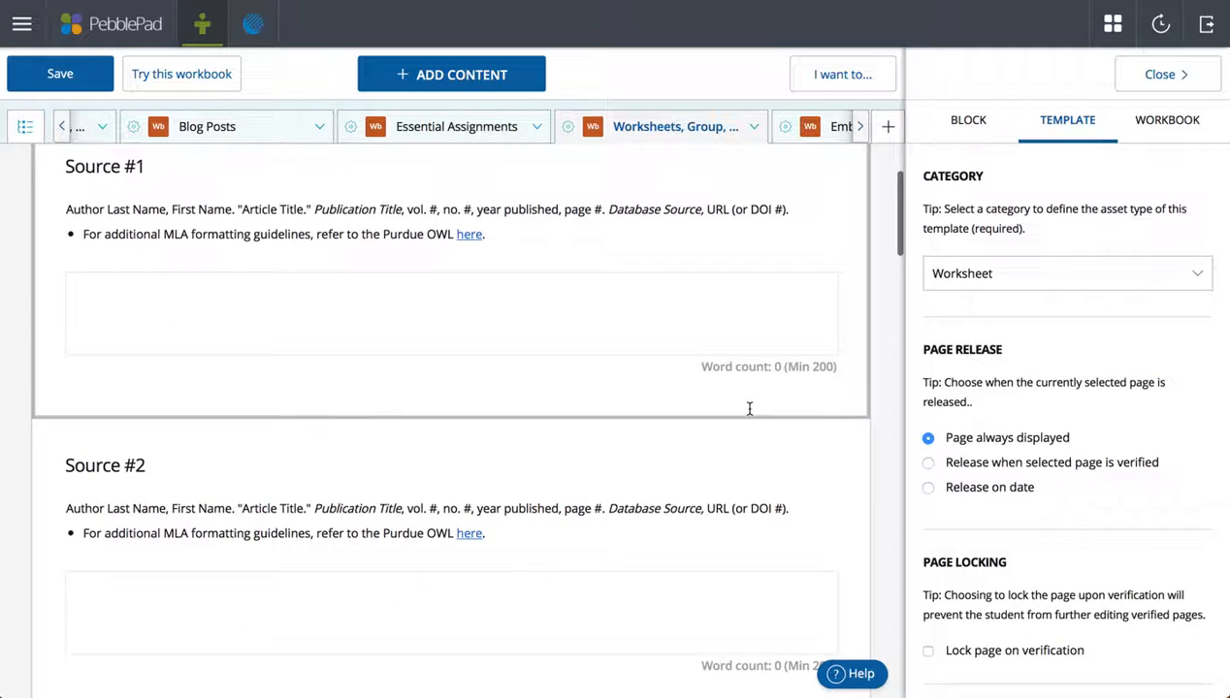
scroll(748, 415, down, 2)
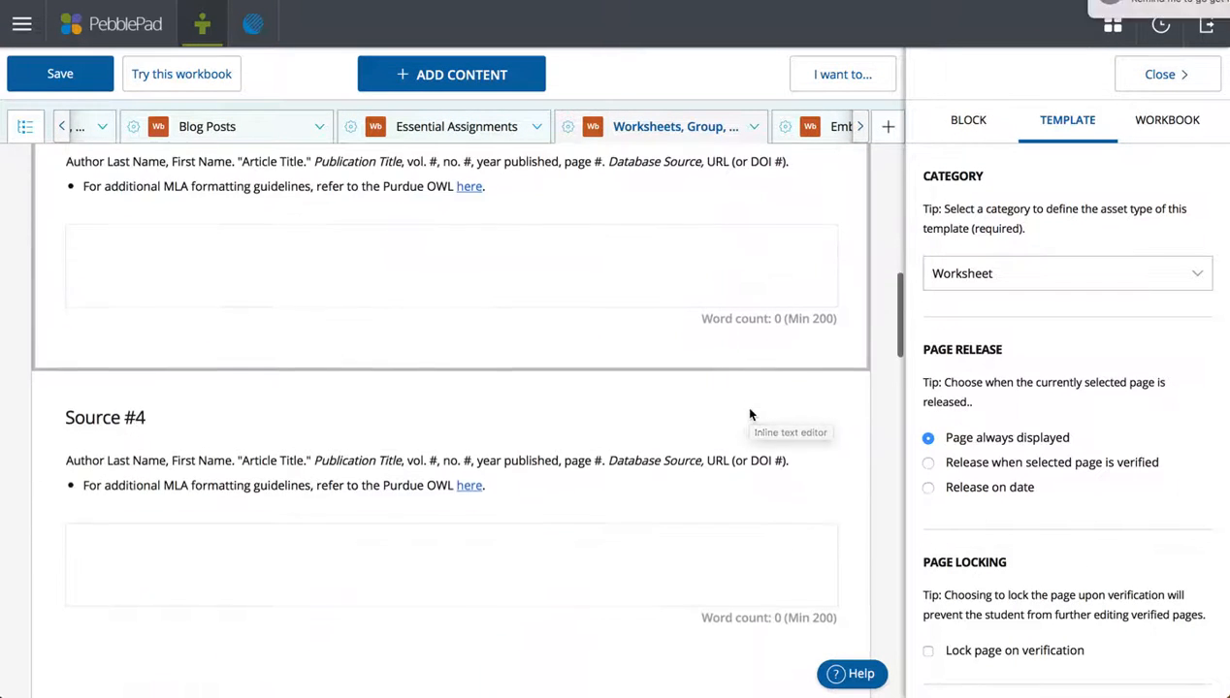
click(1162, 75)
scroll(814, 388, down, 3)
scroll(817, 392, down, 11)
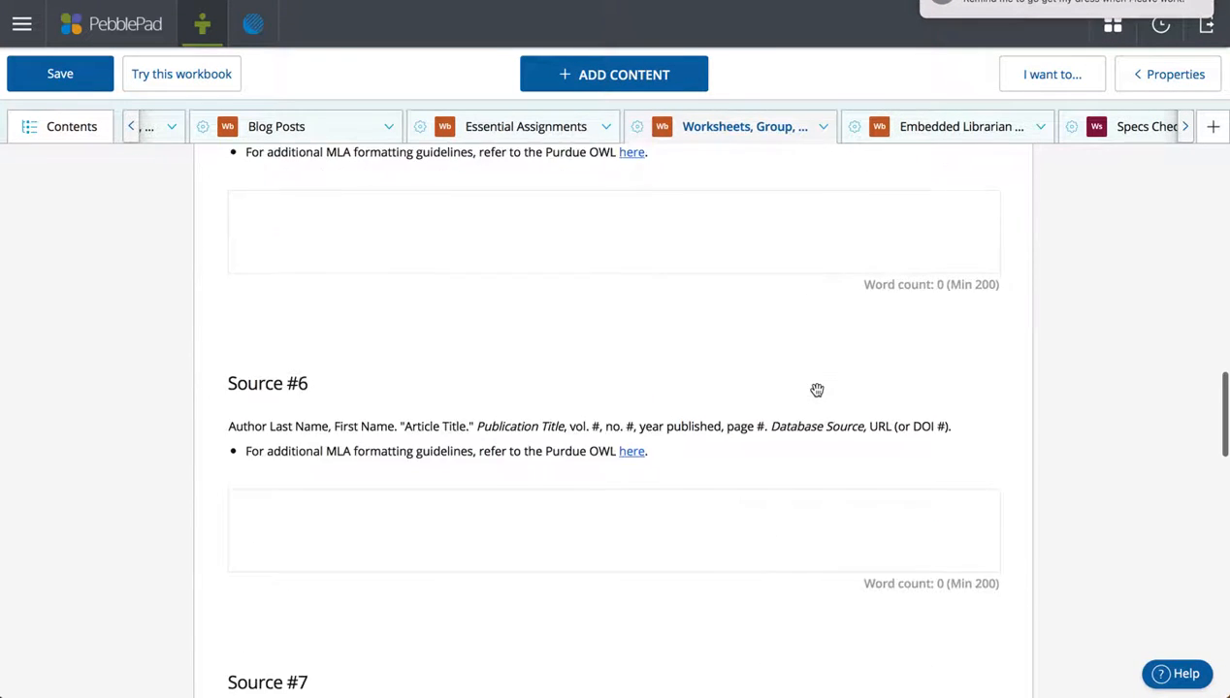
scroll(817, 396, down, 5)
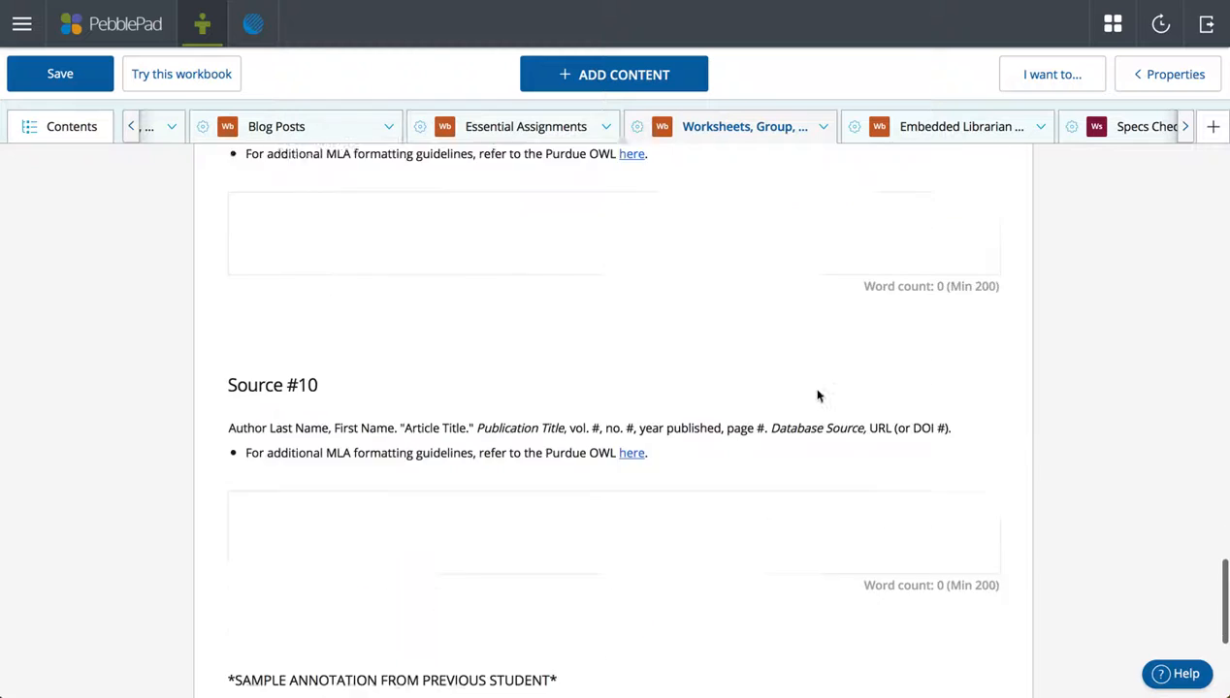
click(820, 127)
click(718, 194)
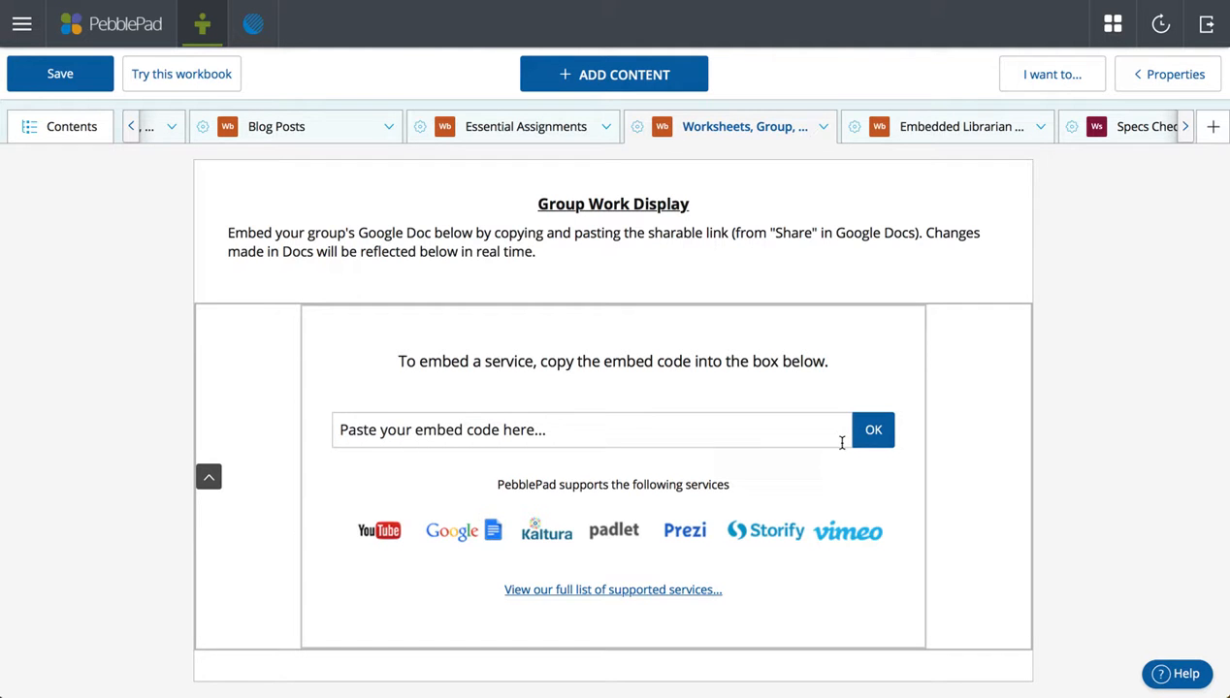
Browse the ADD CONTENT block categories from the Google Doc embed field, then open Multimedia Project.
click(797, 431)
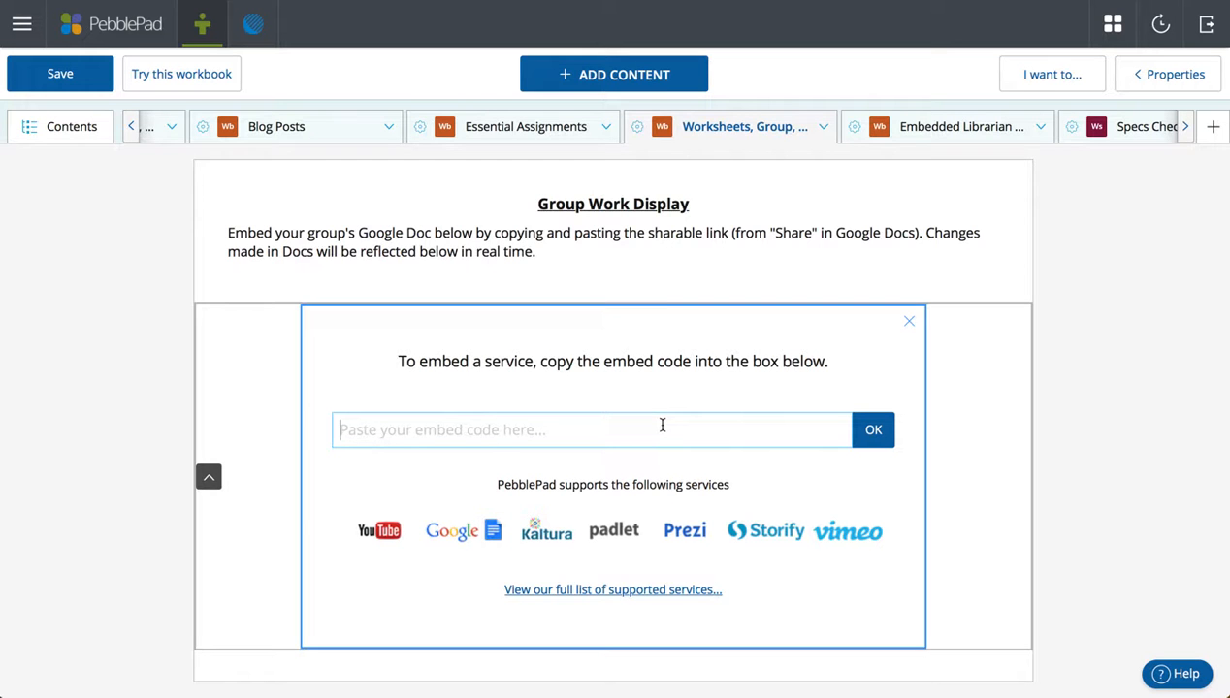
click(648, 75)
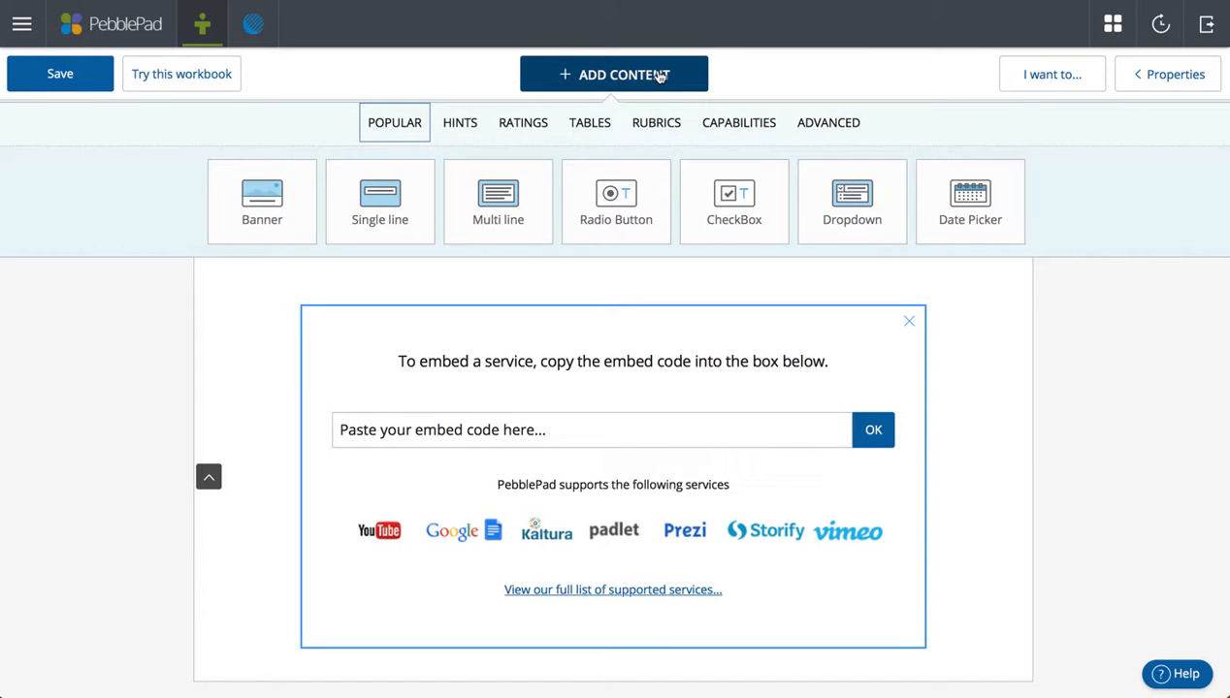
click(463, 123)
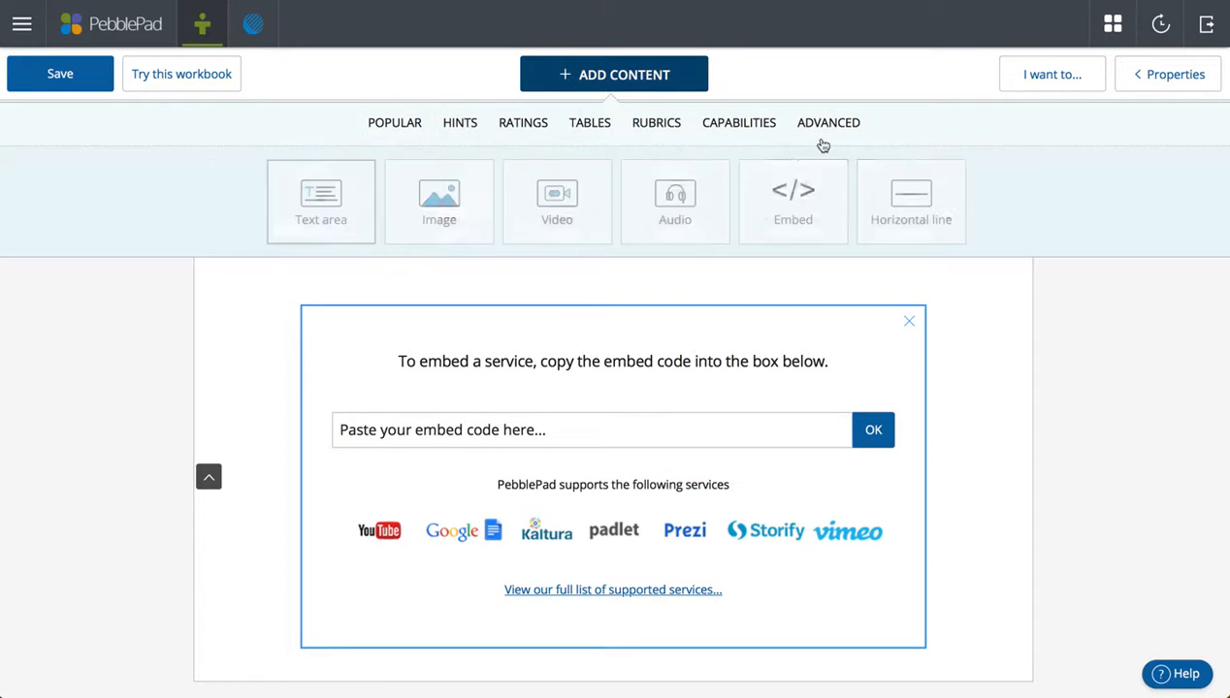
click(670, 90)
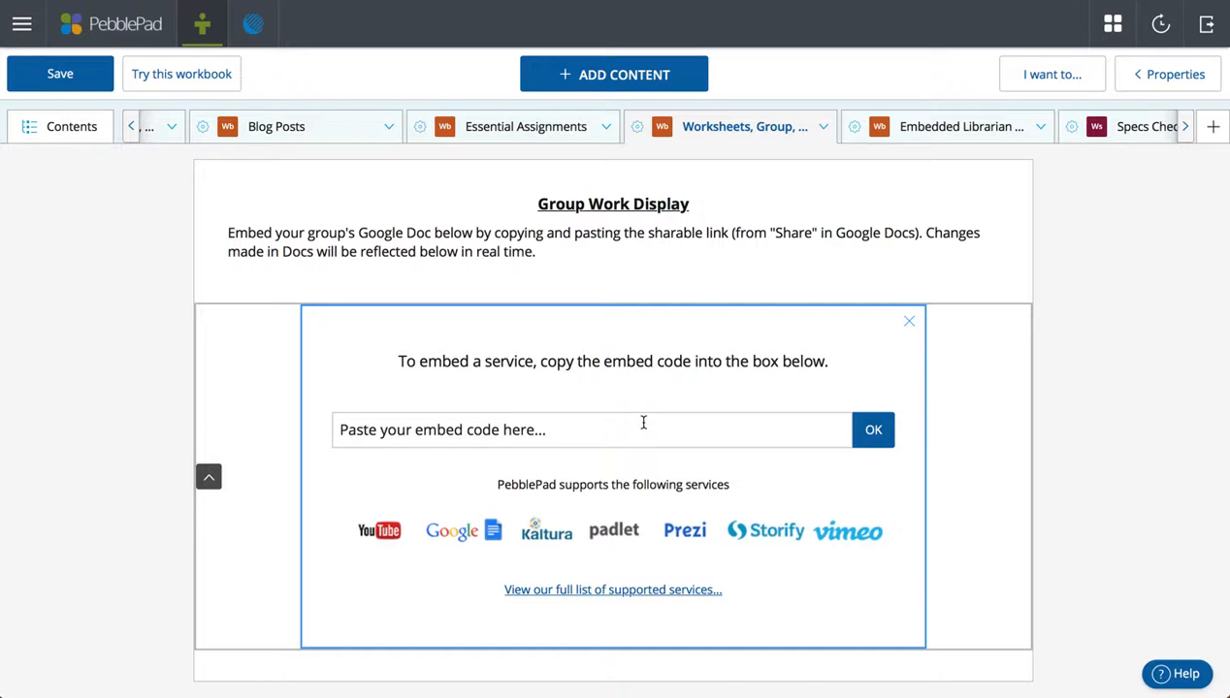
click(823, 127)
click(766, 229)
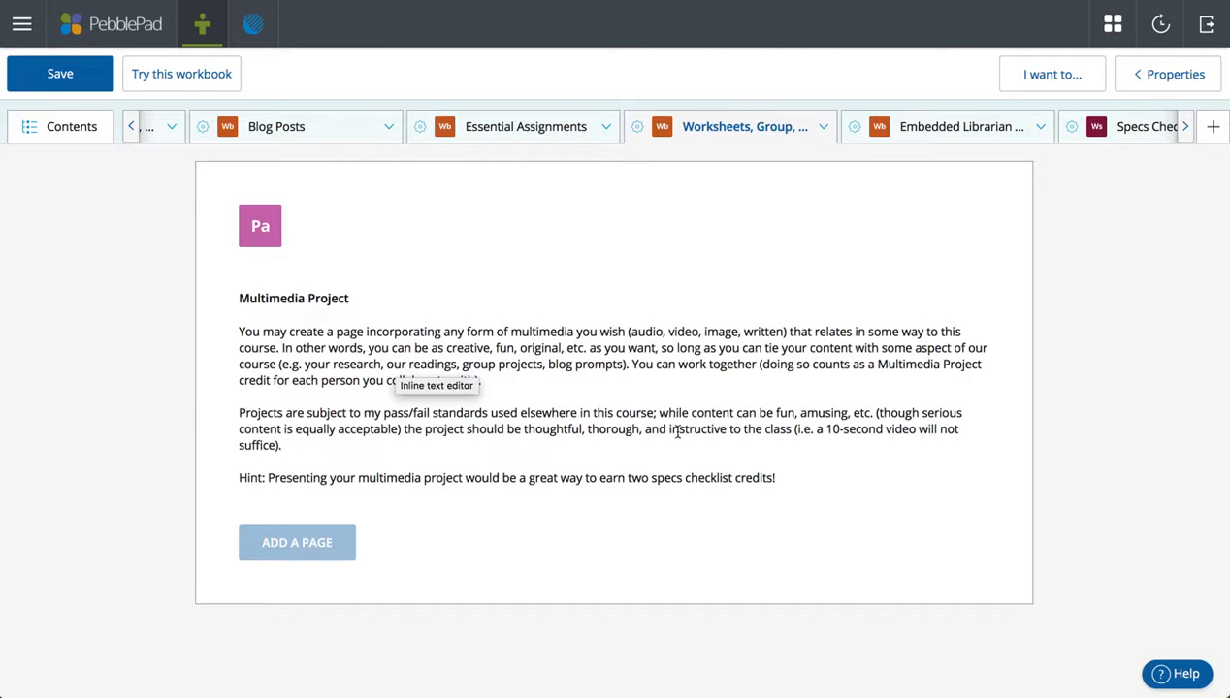
Select the three Multimedia Project instruction paragraphs, then list the Embedded Librarian section's pages.
drag(800, 477, 231, 291)
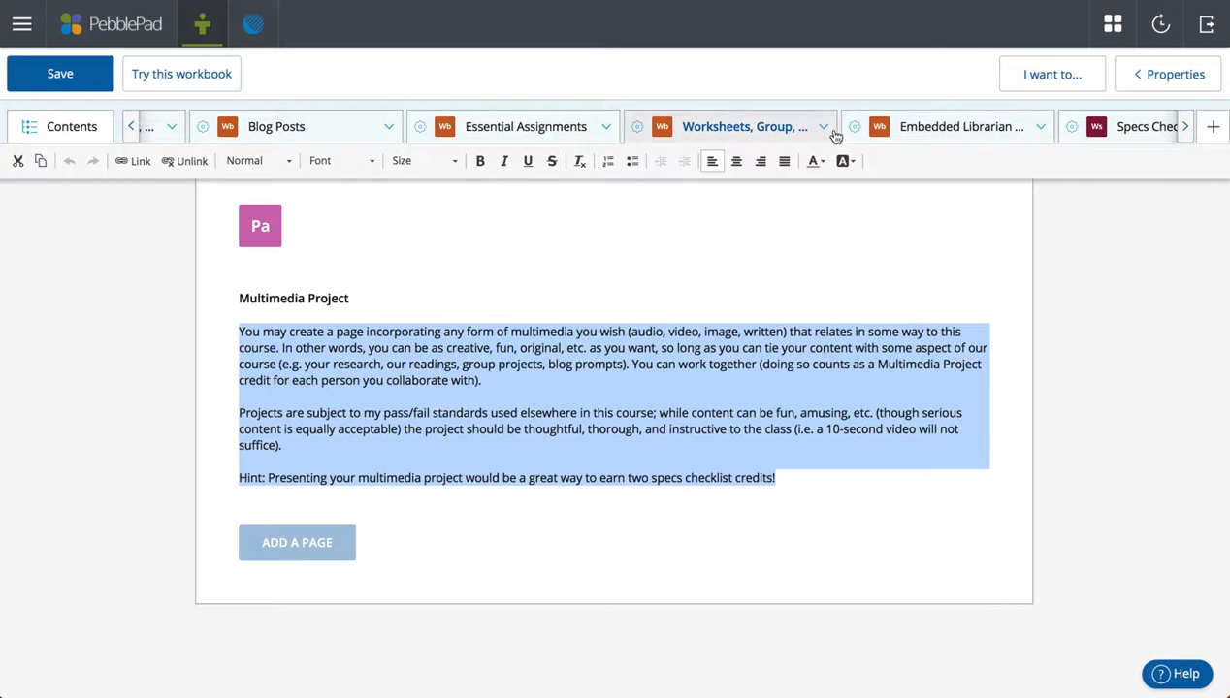
click(1010, 136)
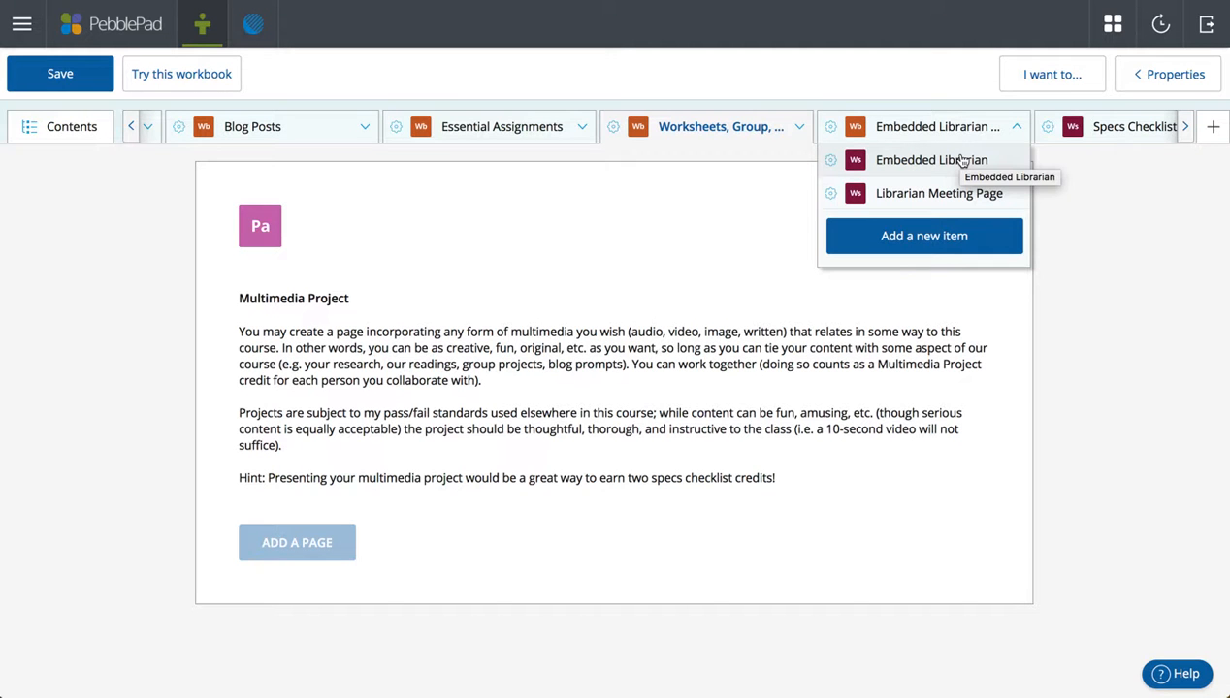
View the Embedded Librarian page with its bookshelf banner, then go to the Specs Checklist page.
click(960, 161)
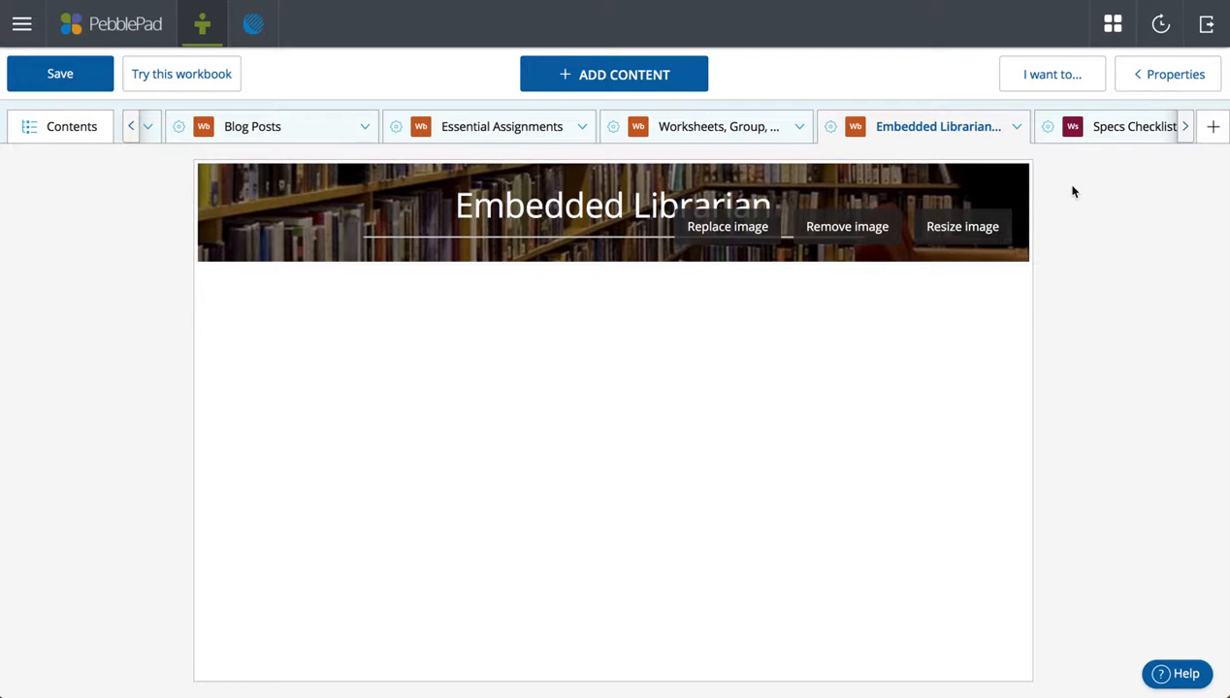
click(1113, 127)
Scroll through the A, B and C Bundle checklists and return to the top.
scroll(522, 440, down, 3)
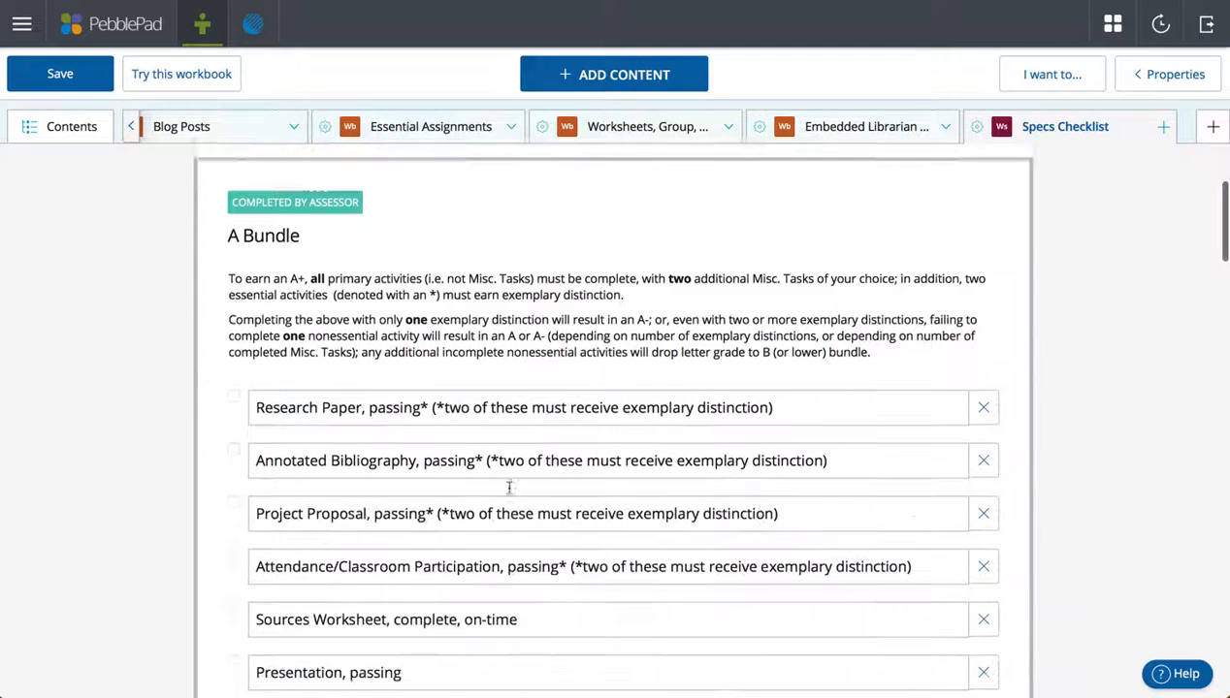
scroll(496, 386, down, 3)
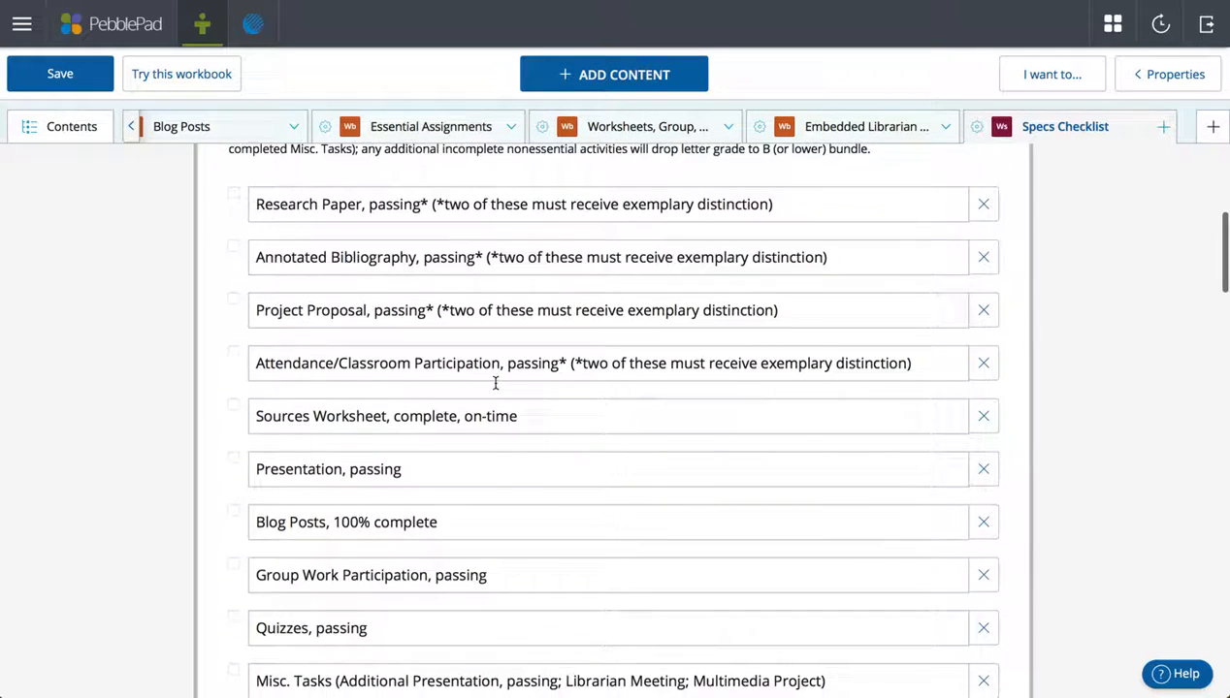
scroll(496, 388, down, 1)
scroll(332, 381, up, 3)
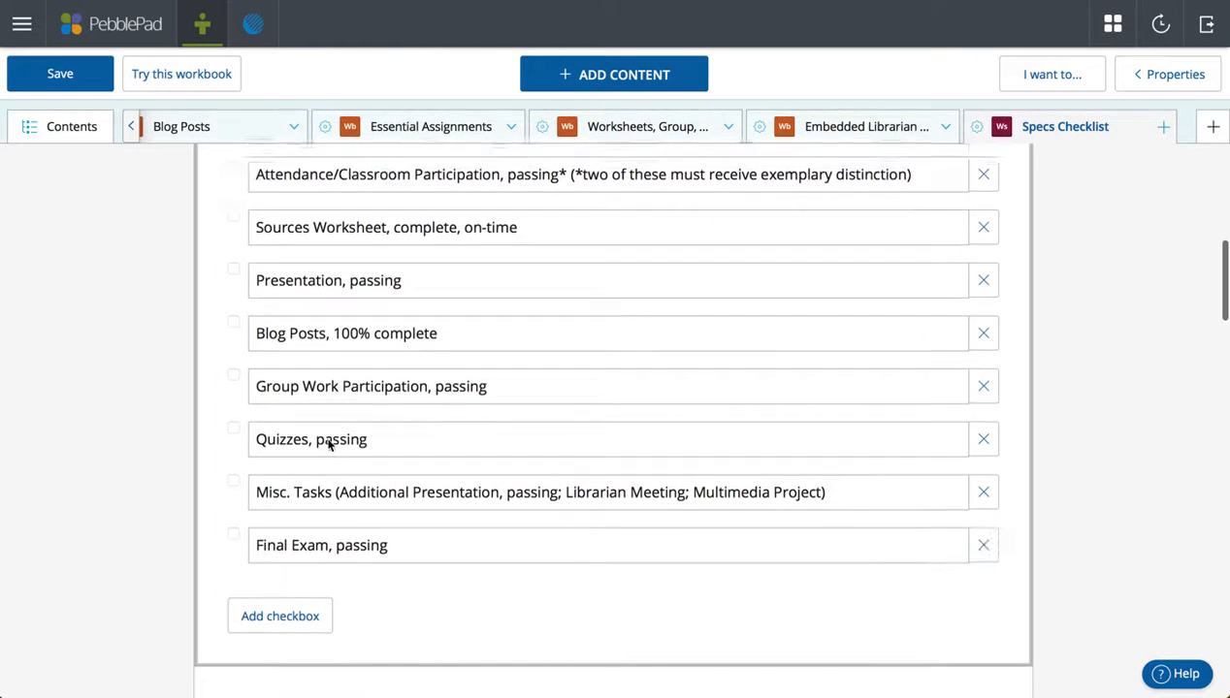
scroll(330, 443, up, 2)
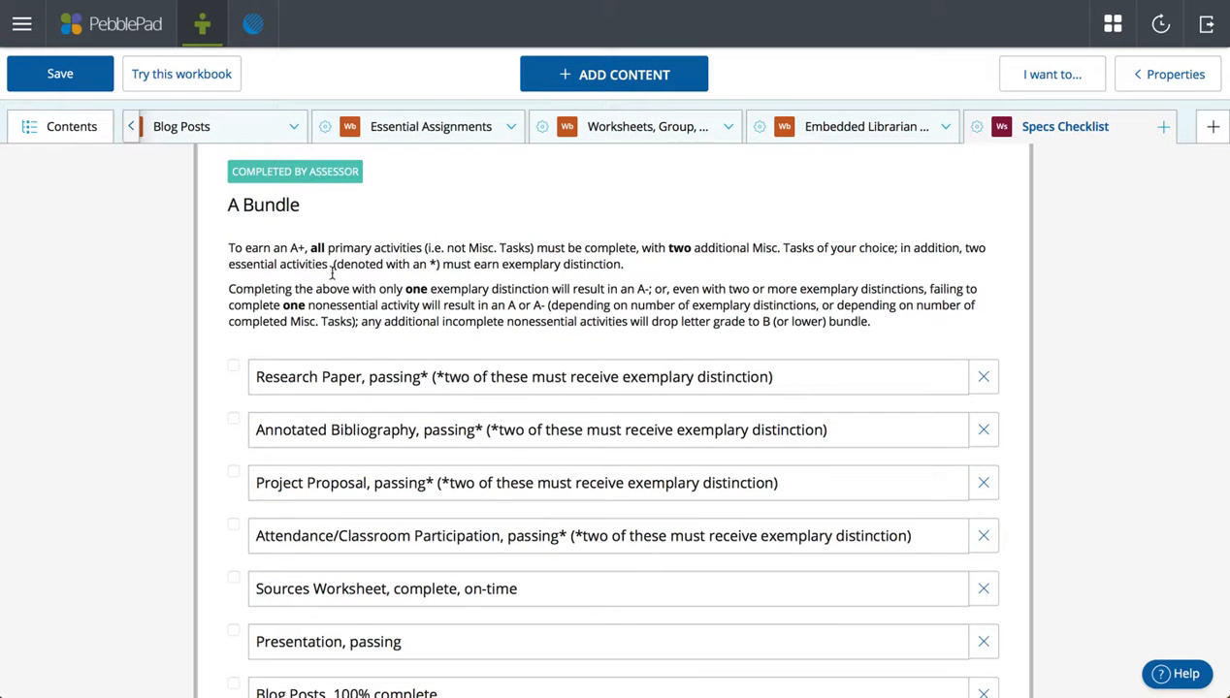
scroll(357, 329, down, 2)
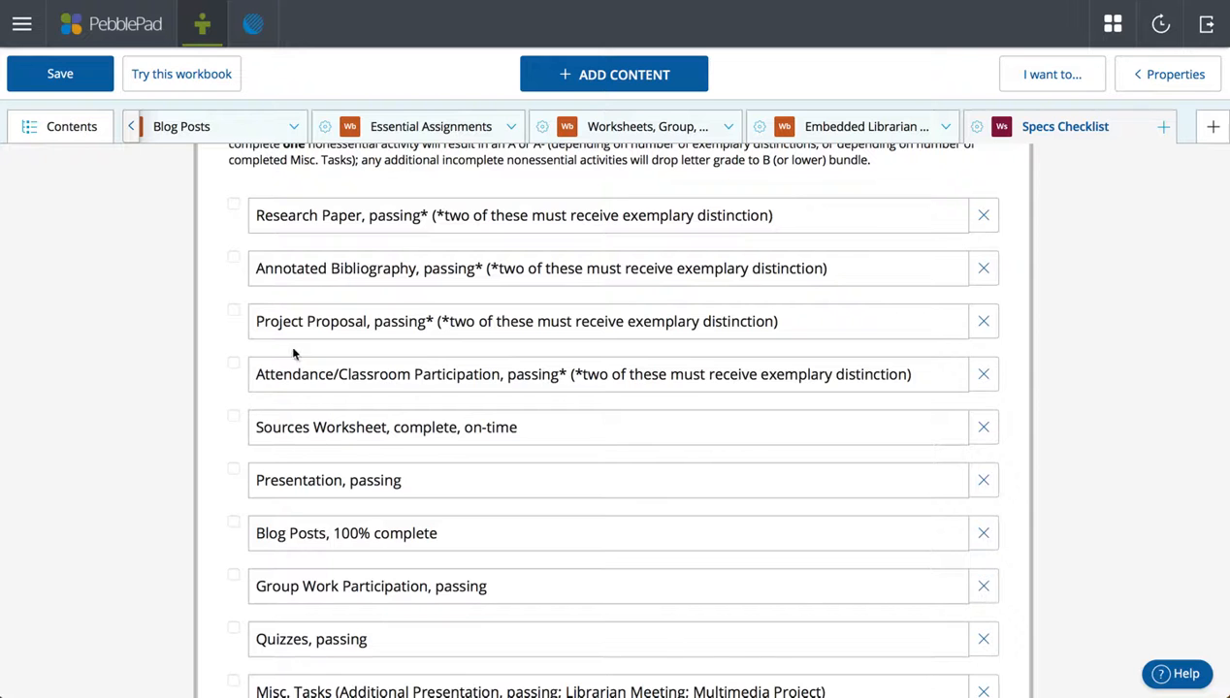
scroll(311, 513, down, 4)
scroll(347, 551, down, 9)
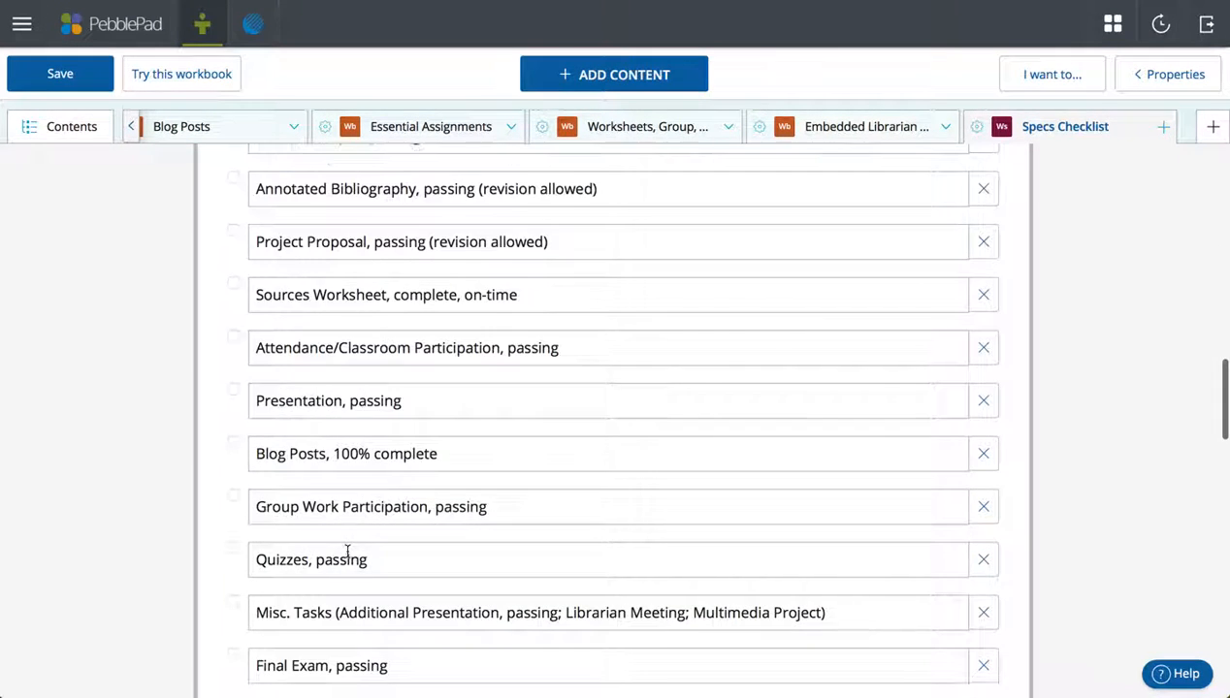
scroll(347, 560, down, 4)
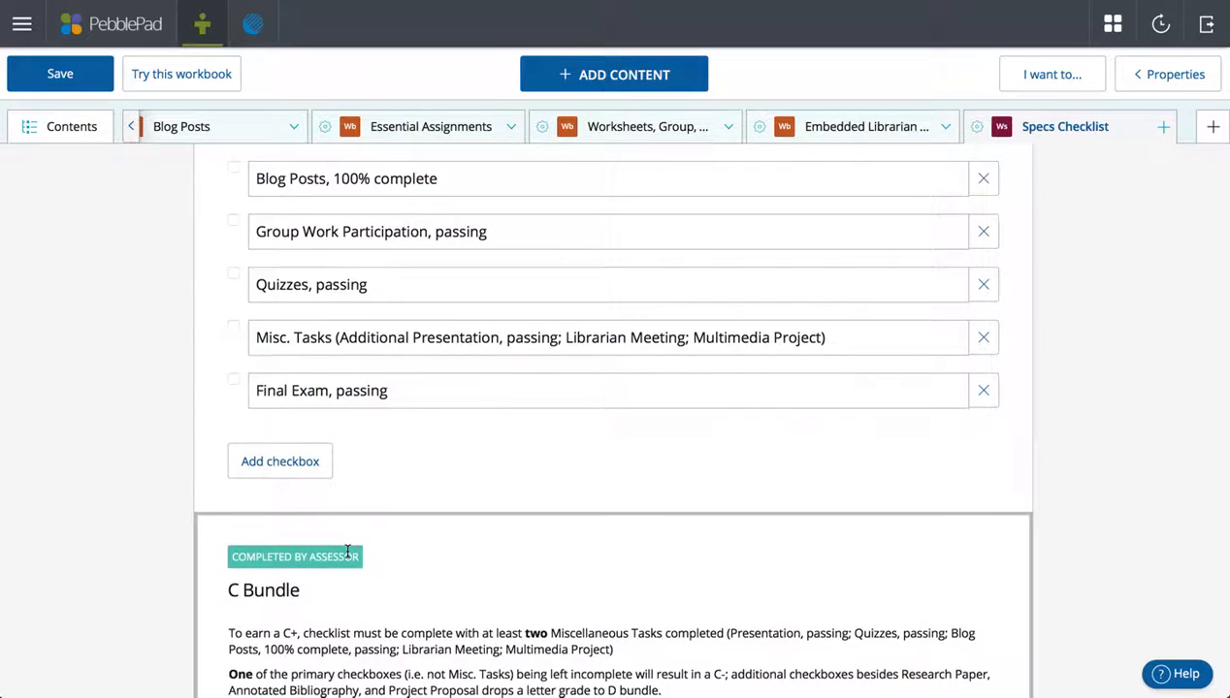
scroll(347, 551, down, 5)
scroll(347, 551, up, 20)
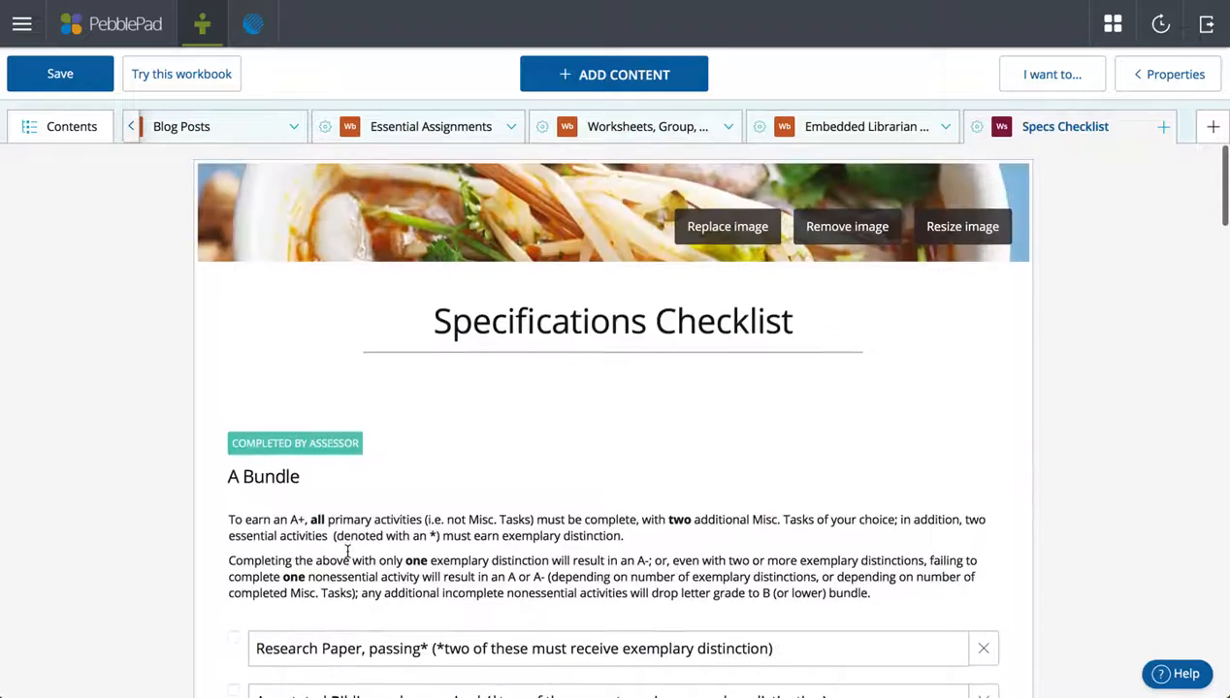
click(133, 129)
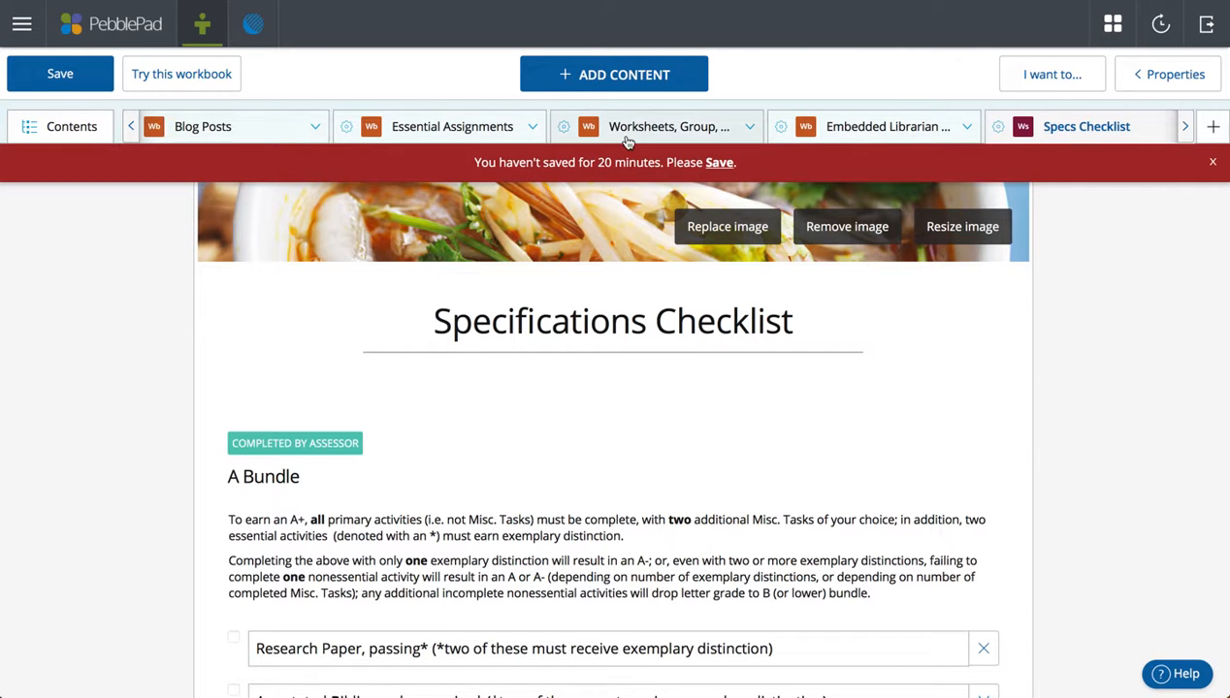
click(1213, 162)
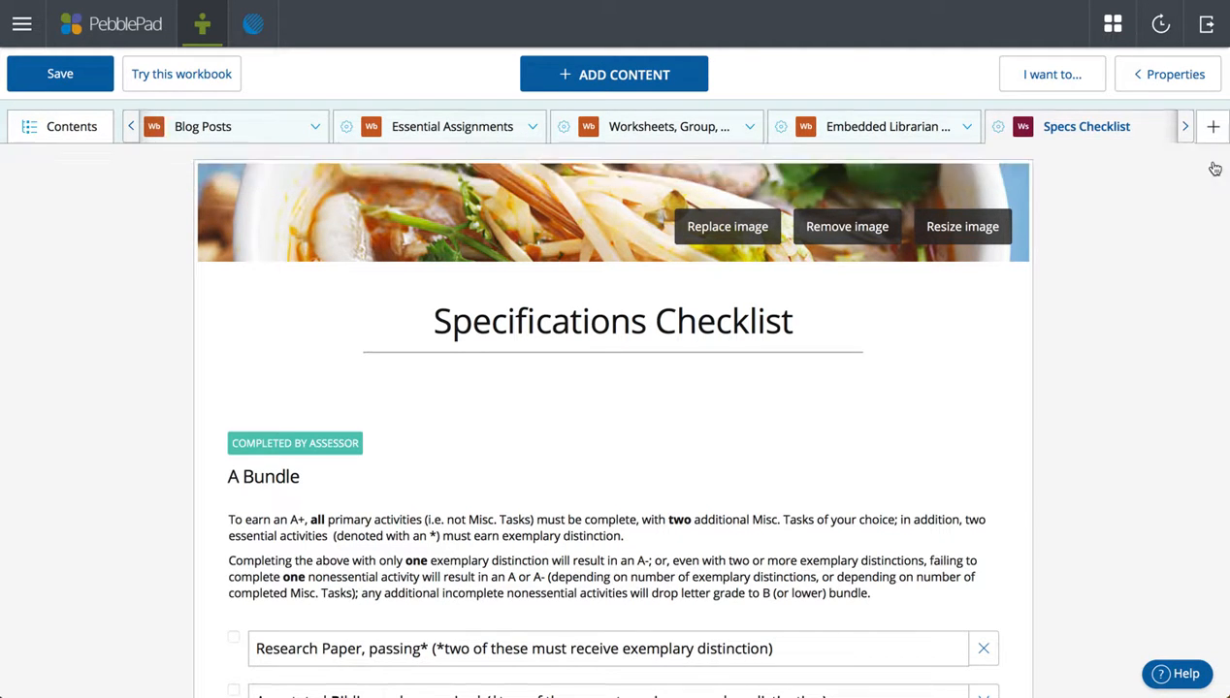